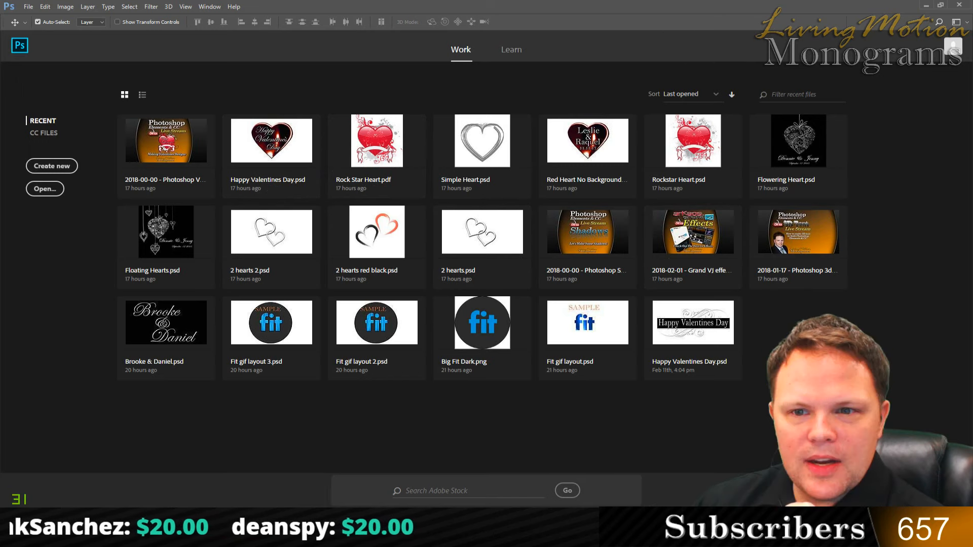
- Open the recent file Rock Star Heart.pdf, importing its page in RGB Color at 300 pixels/inch
mouse_move(972, 11)
mouse_down()
mouse_move(856, 10)
mouse_move(972, 11)
mouse_up()
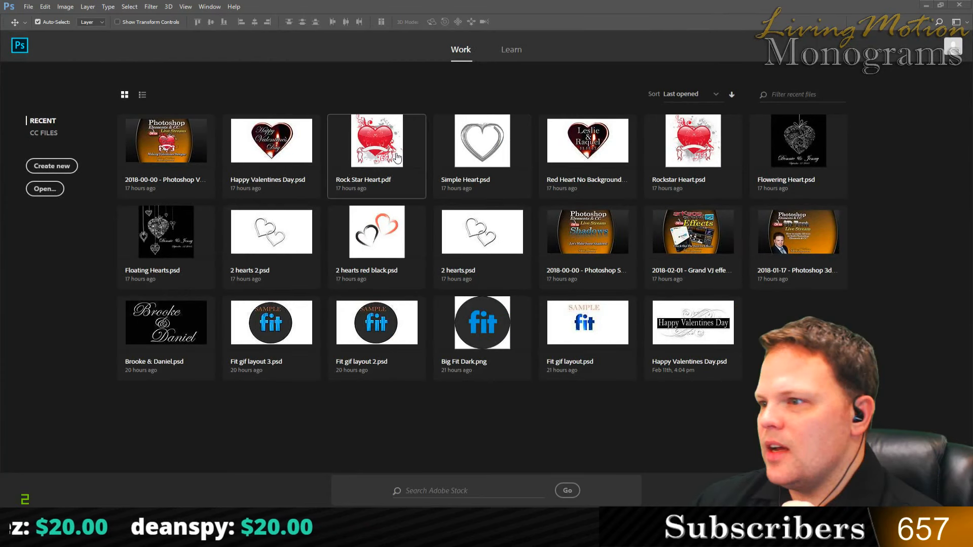
click(376, 154)
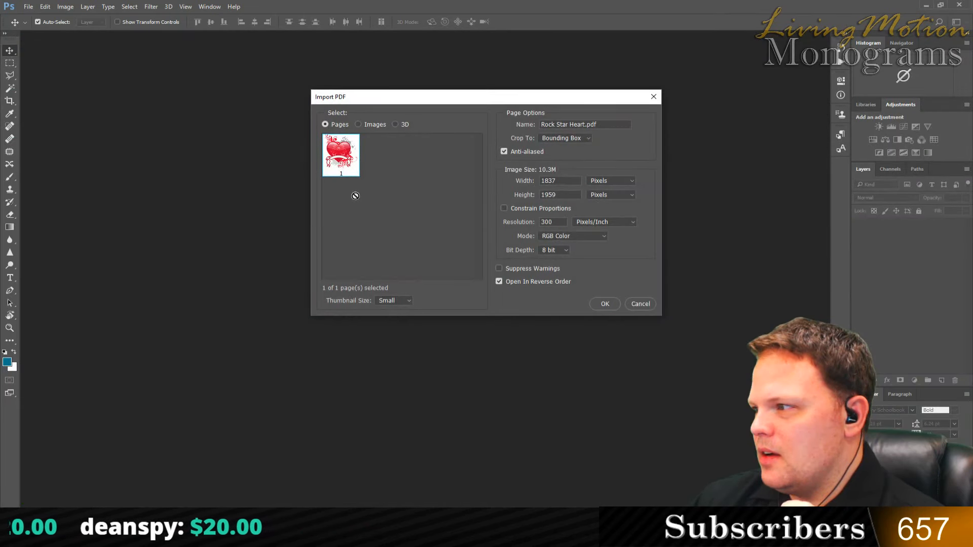
click(605, 303)
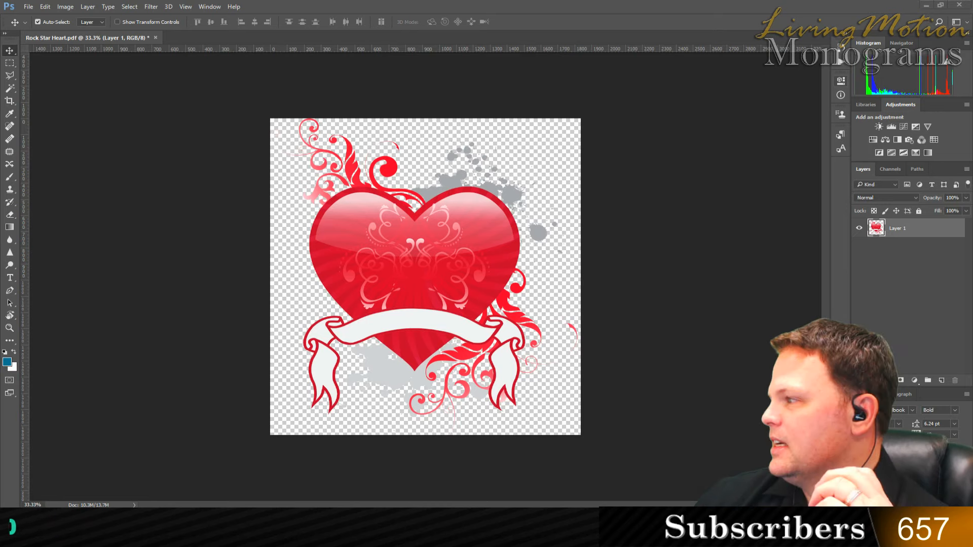
drag(972, 76, 972, 42)
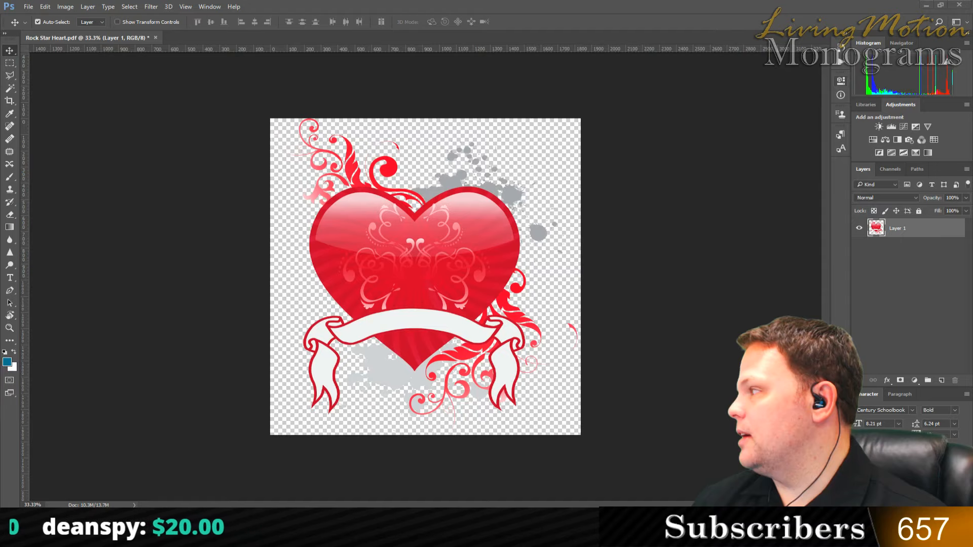
- Switch to the Billion Photos site in the browser, maximize it, search for "Love" and show 100 results per page
key(alt+Tab)
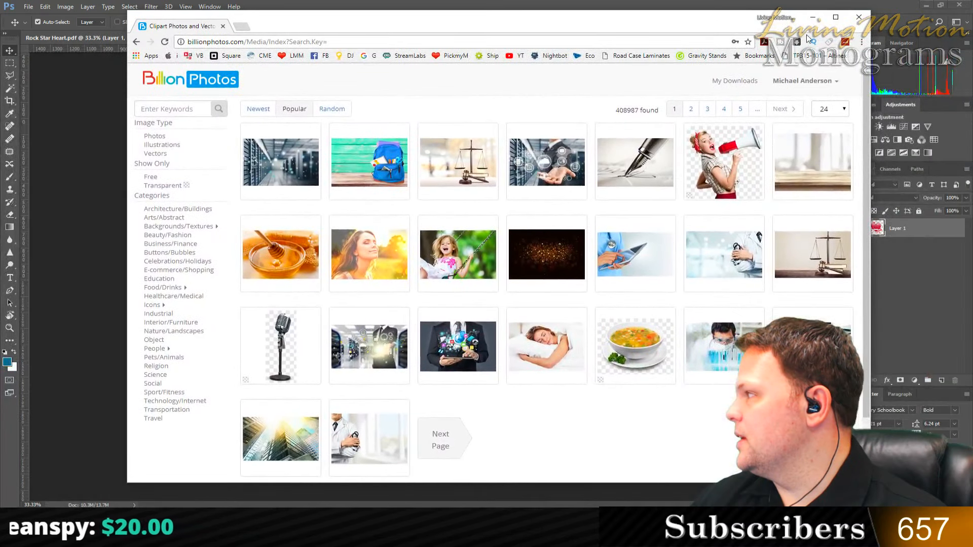
click(835, 17)
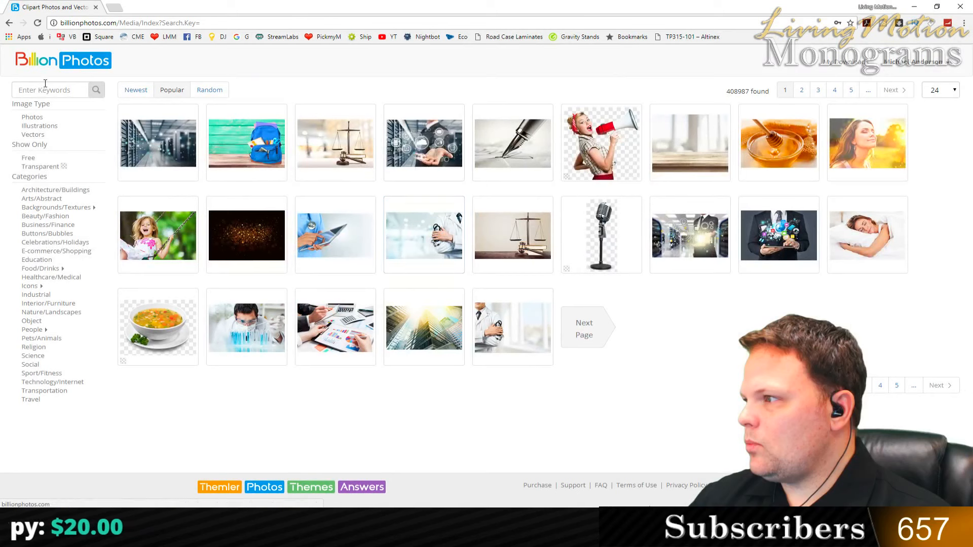
click(45, 90)
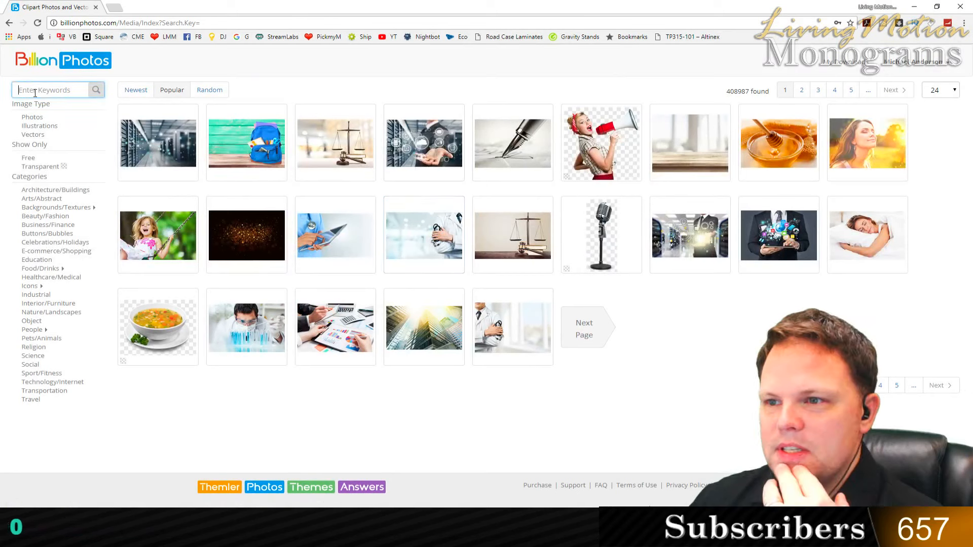
text(Love)
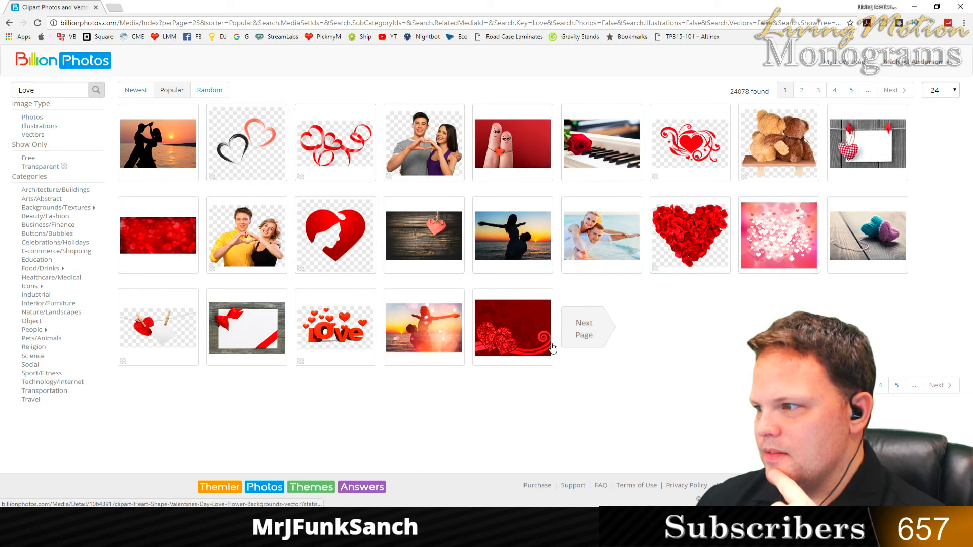
click(940, 89)
click(936, 124)
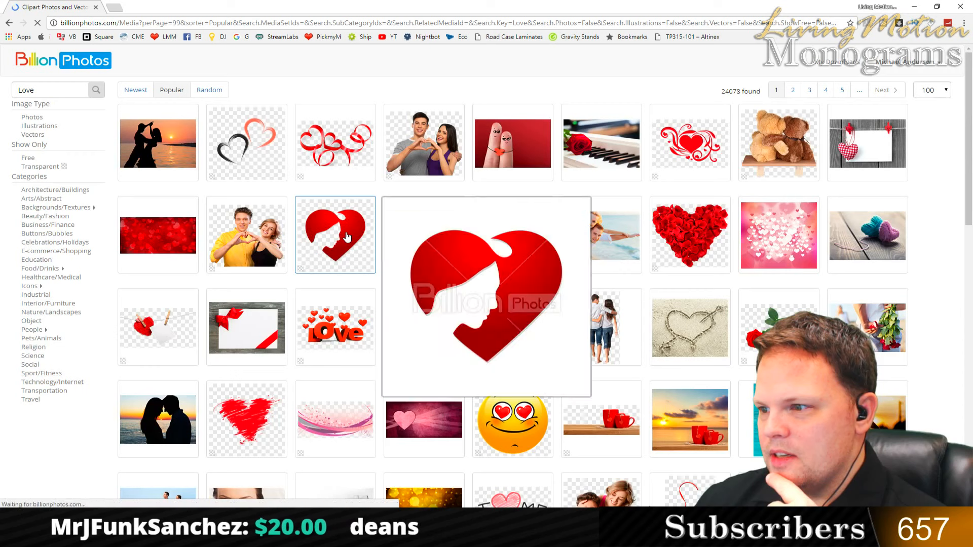
- Download the red heart with the woman's face silhouette as a Vector Shapes PSD
click(347, 237)
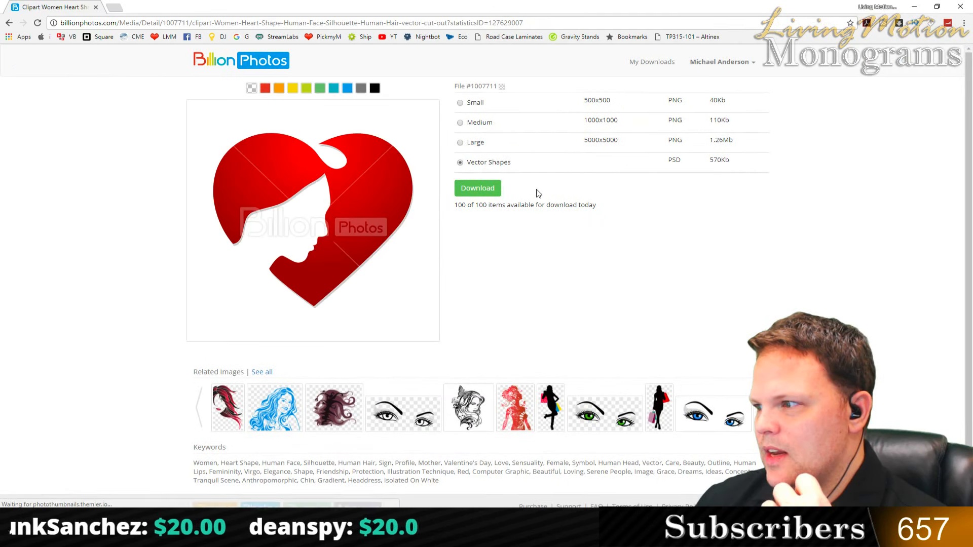
click(479, 189)
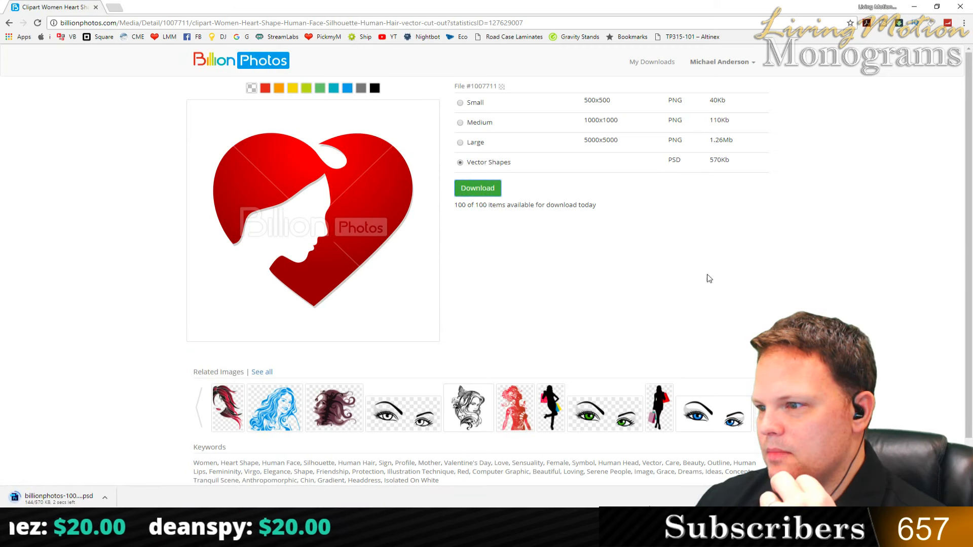
- Return to the Love results and download the red swirl heart clipart as a Vector Shapes PSD
key(alt+Left)
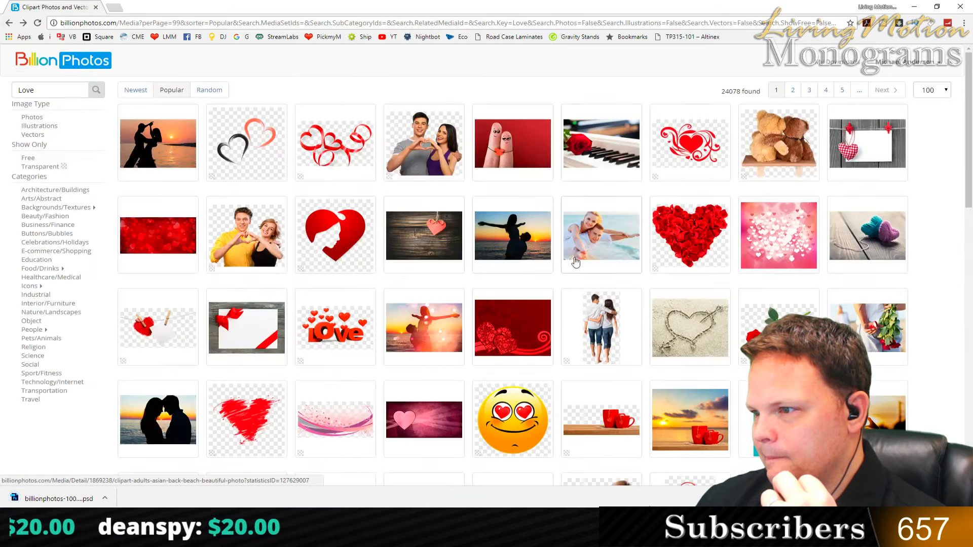
click(689, 143)
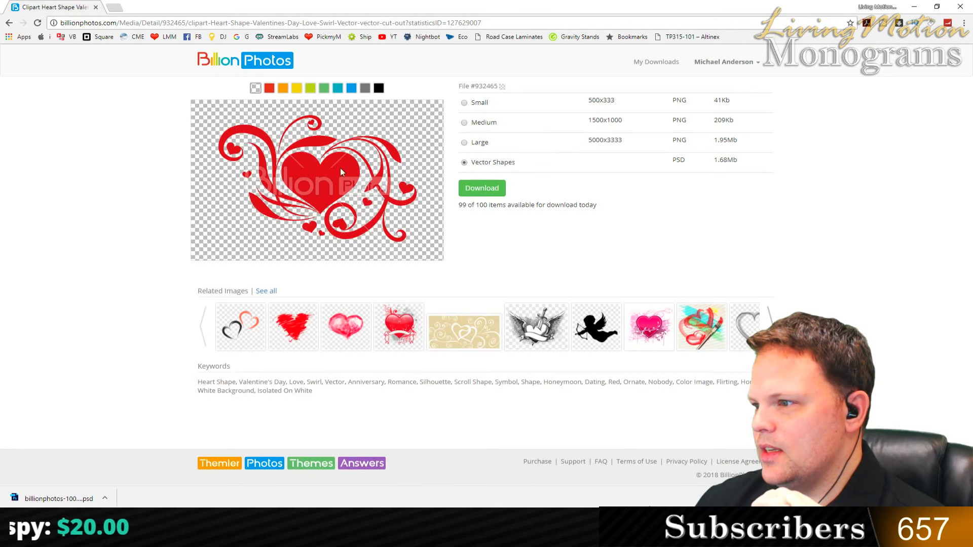
click(482, 188)
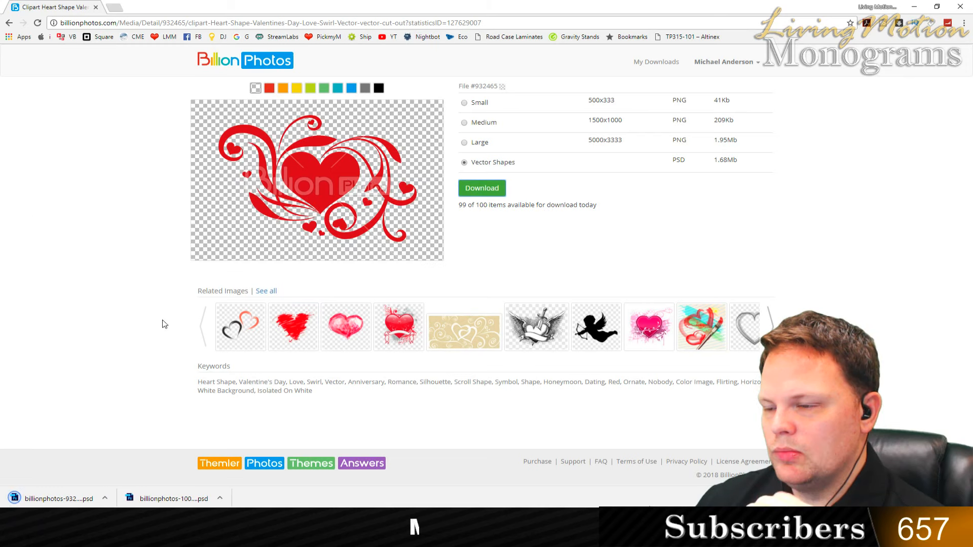
- Open the downloaded swirl heart file billionphotos-932465.psd in Photoshop
click(104, 498)
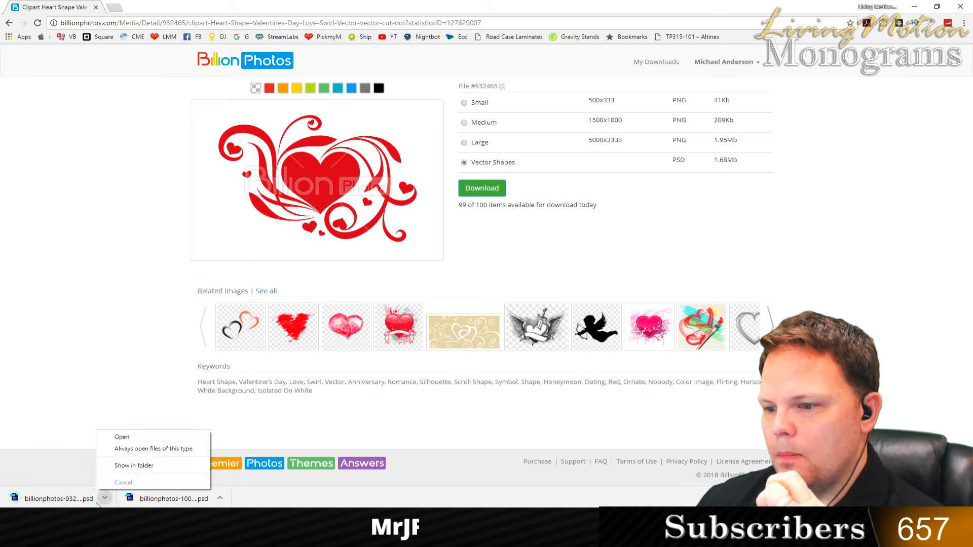
click(156, 473)
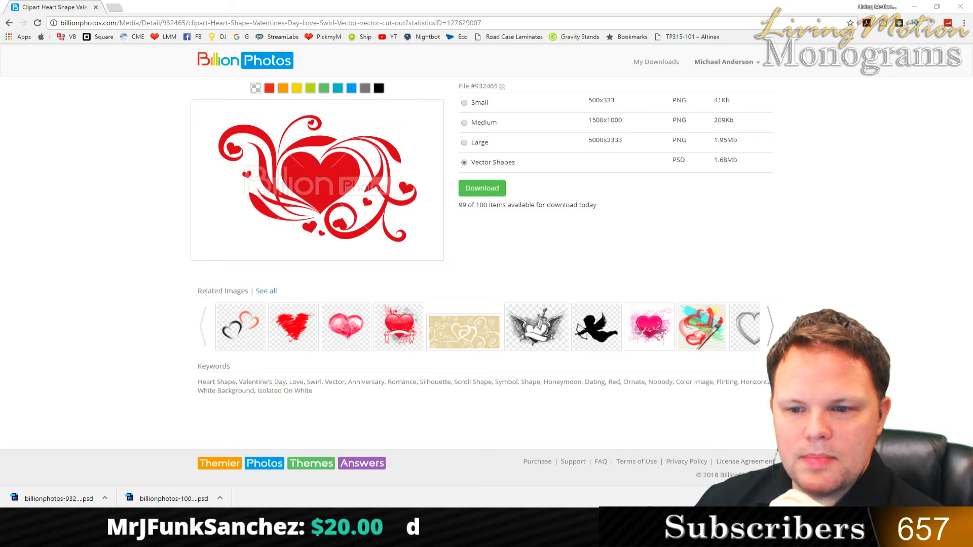
key(alt+Tab)
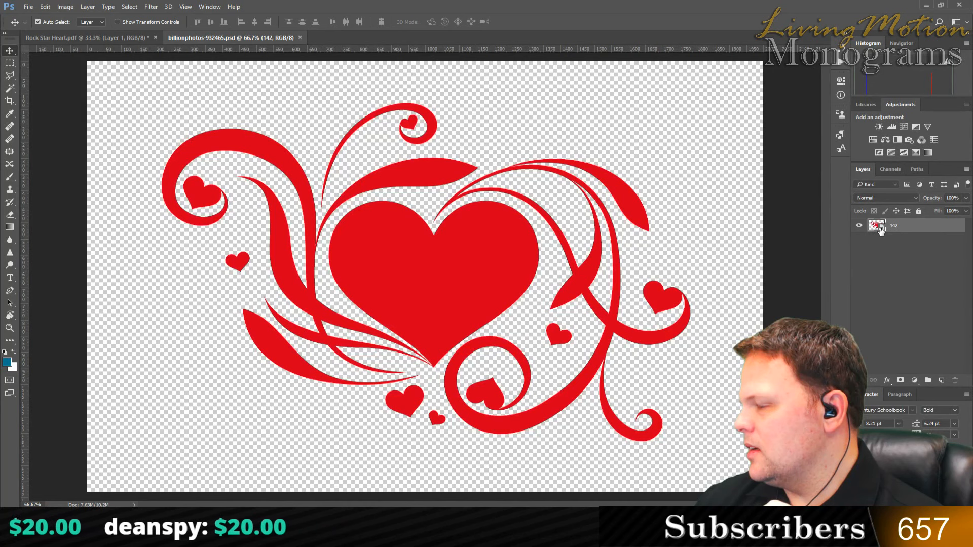
- Open layer 142's vector smart object in Illustrator, expand Layer 1 to inspect its paths, and return to Photoshop
drag(850, 233, 788, 237)
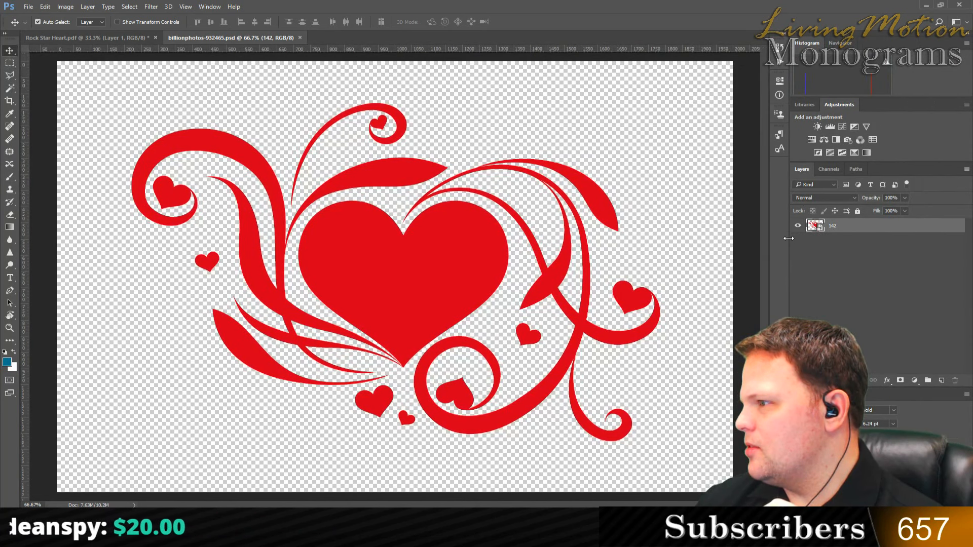
drag(791, 236, 824, 236)
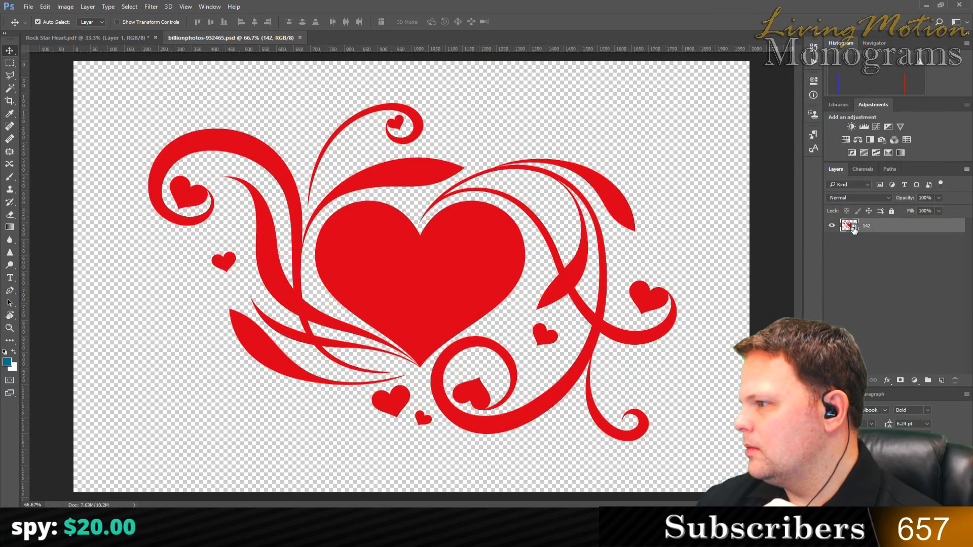
right_click(854, 229)
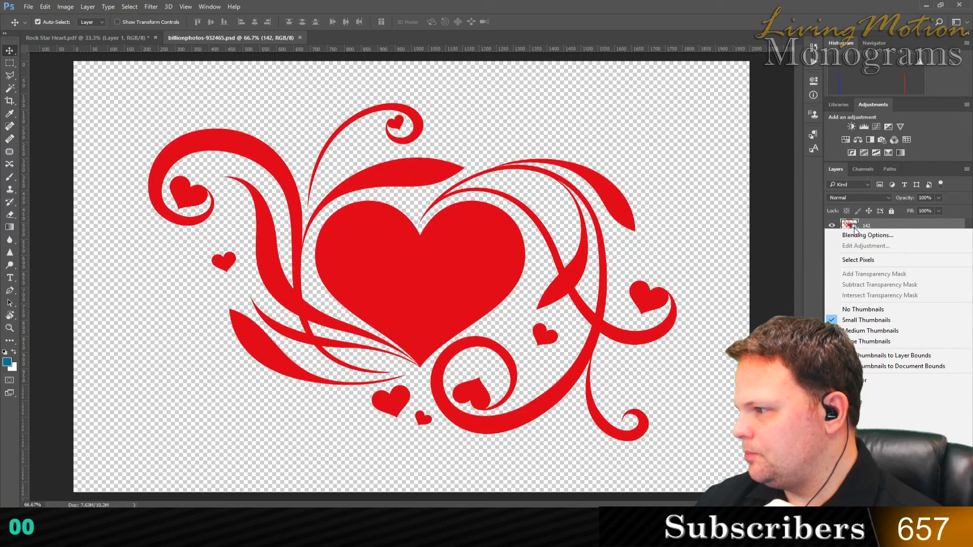
click(854, 231)
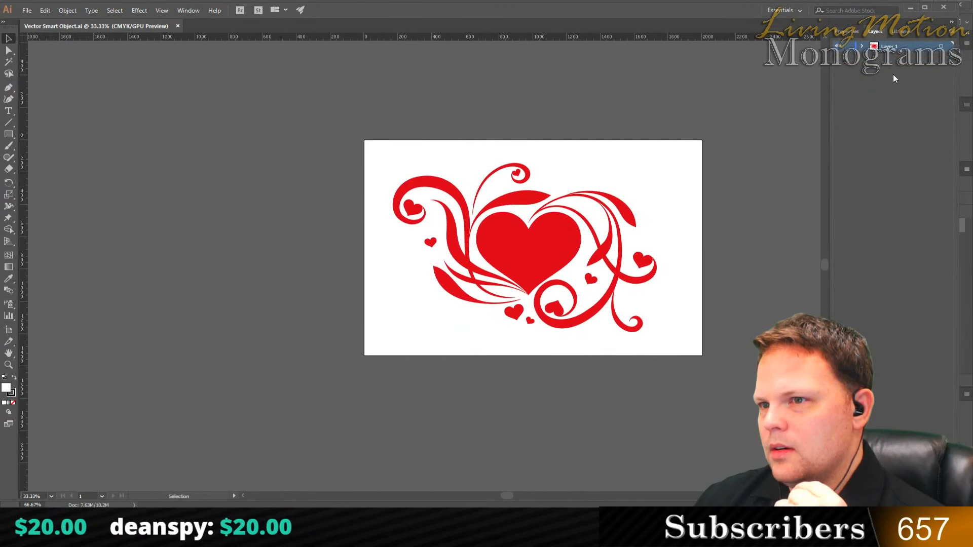
click(861, 47)
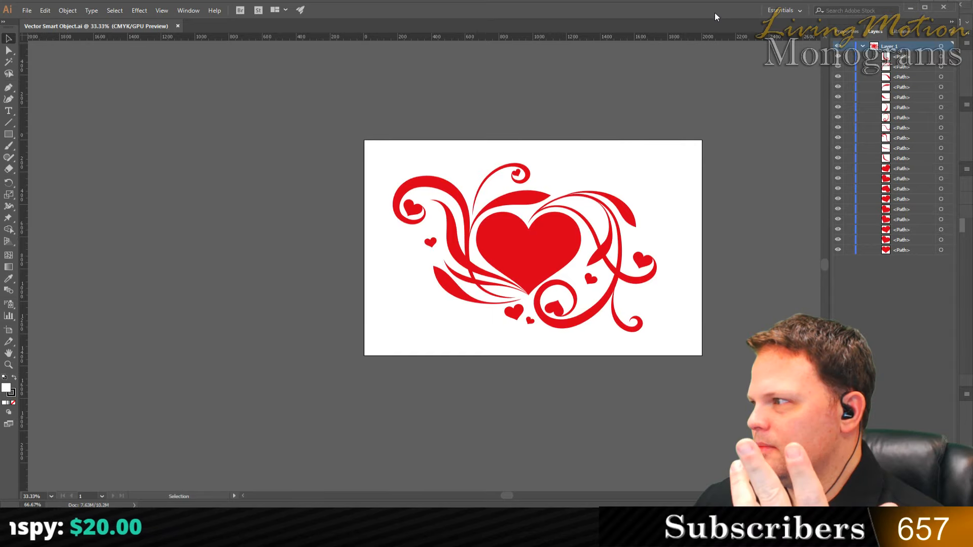
click(909, 8)
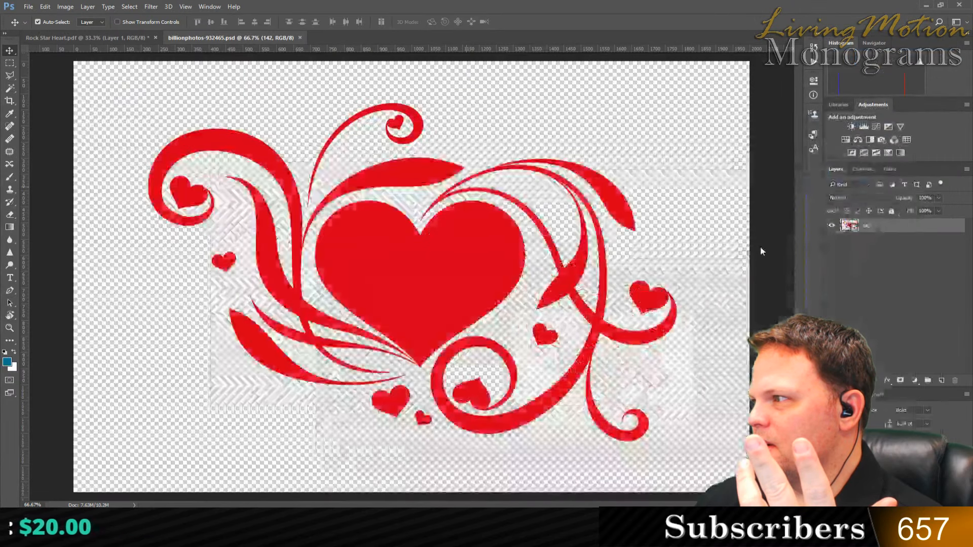
- Try converting layer 142 to a Smart Object
right_click(894, 225)
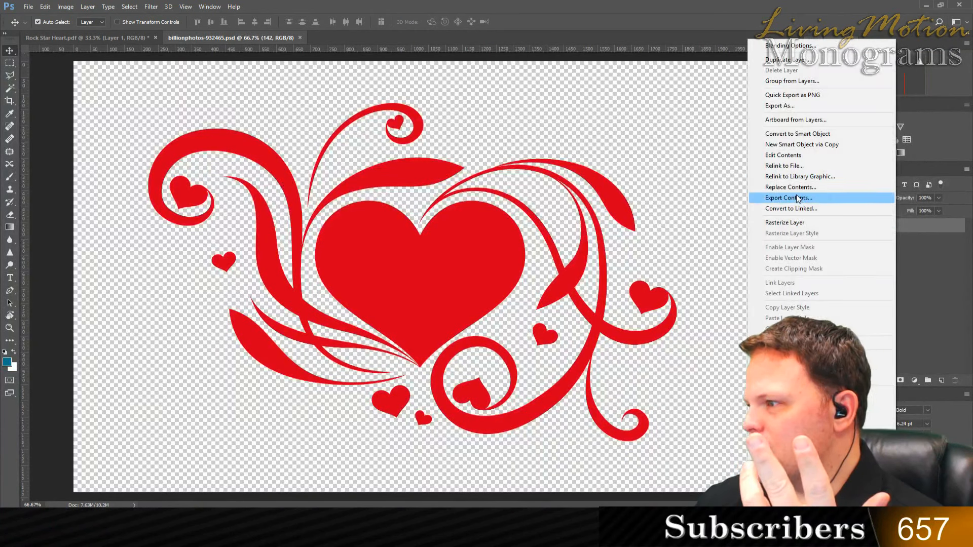
click(806, 137)
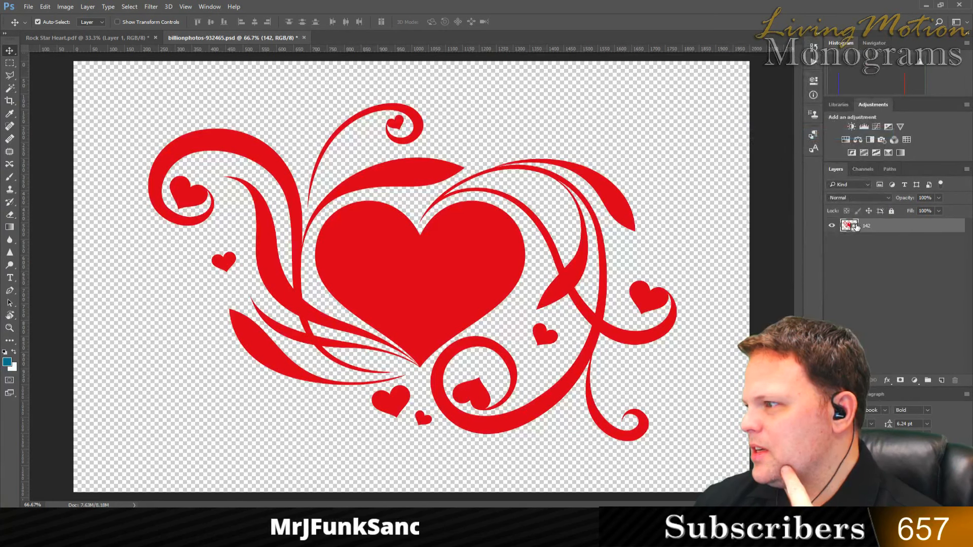
right_click(861, 233)
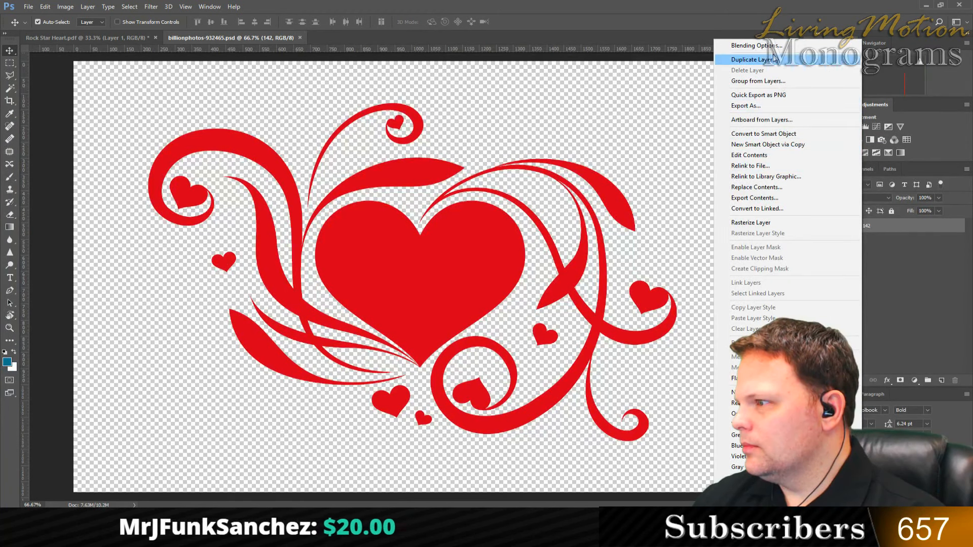
click(788, 121)
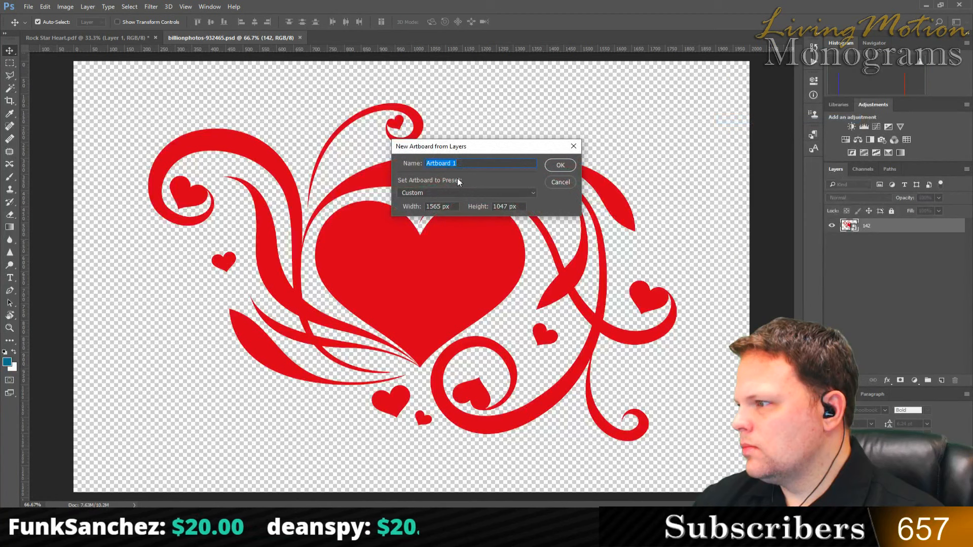
click(560, 182)
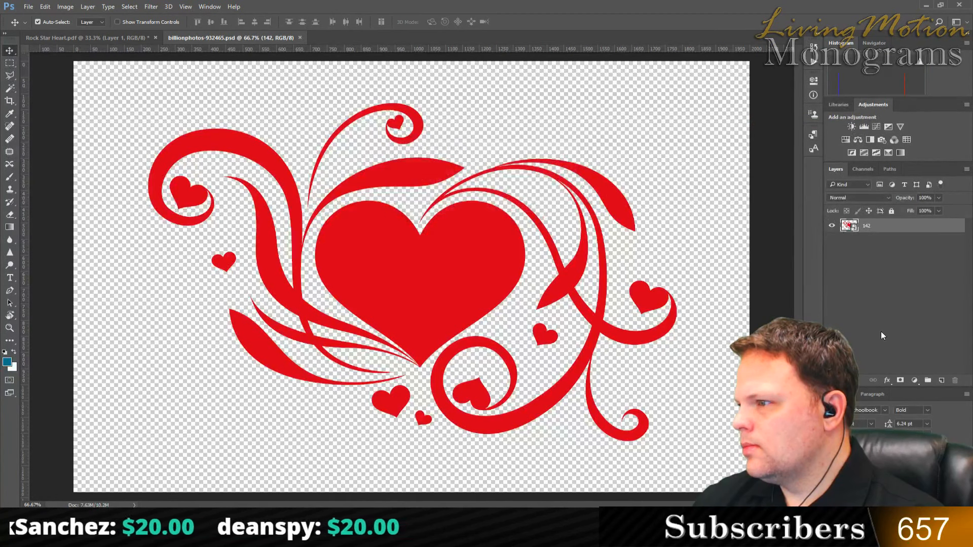
click(863, 169)
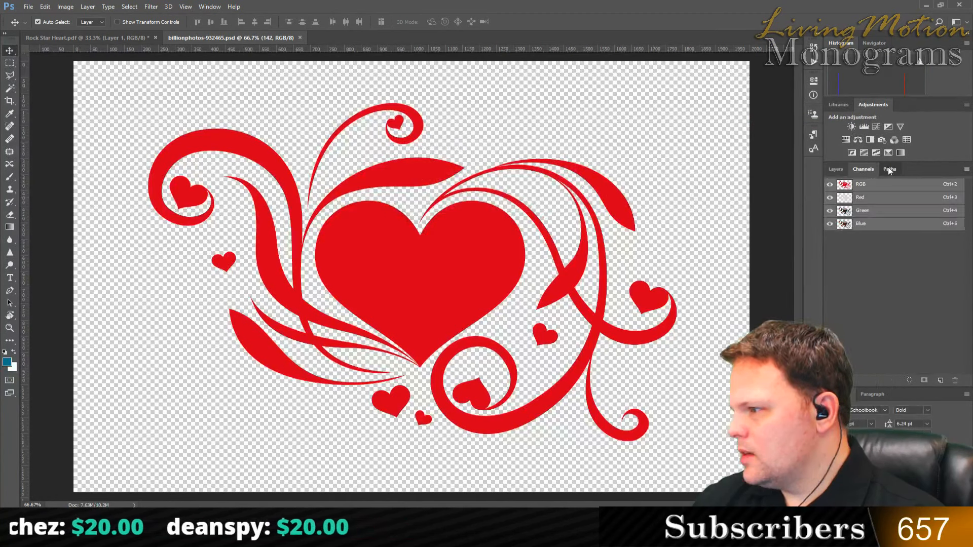
click(833, 170)
click(863, 169)
click(843, 171)
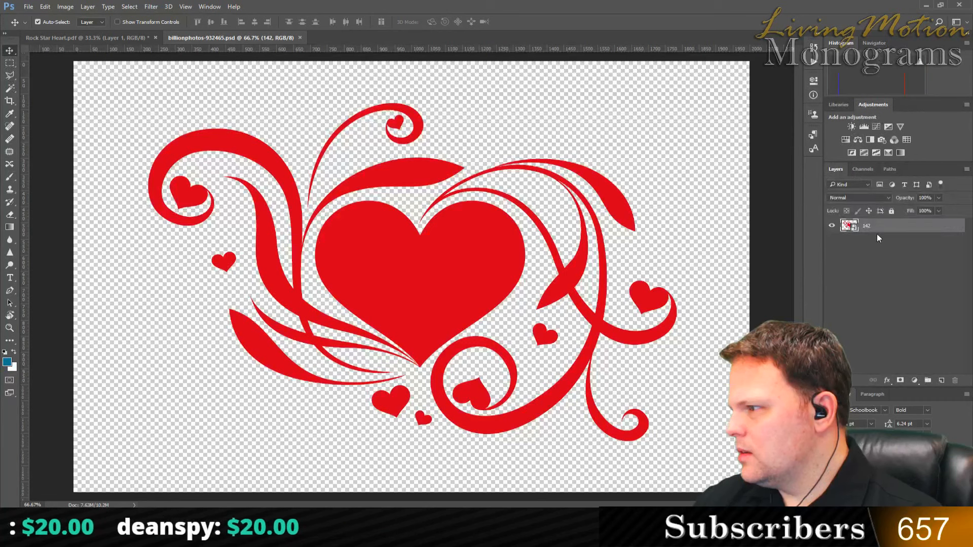
right_click(852, 229)
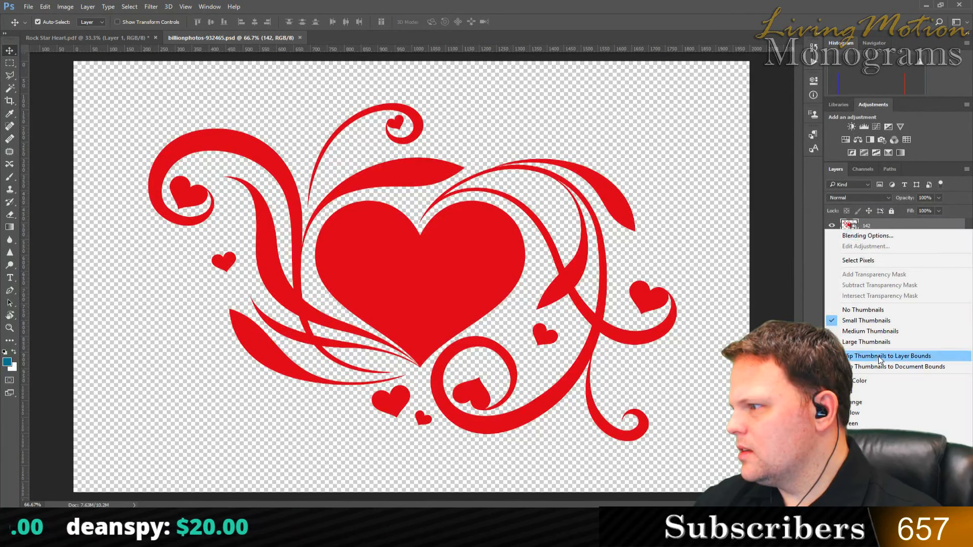
click(49, 7)
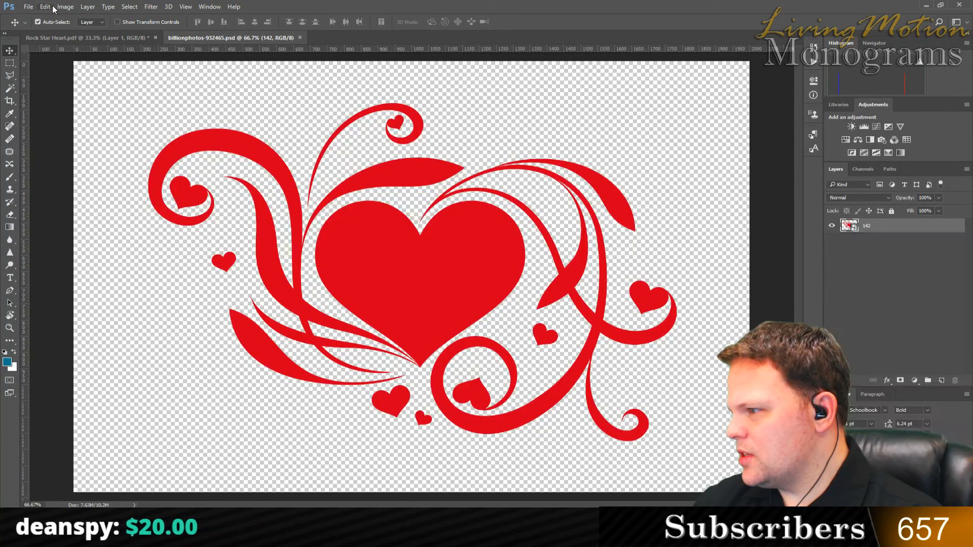
click(45, 6)
mouse_move(65, 9)
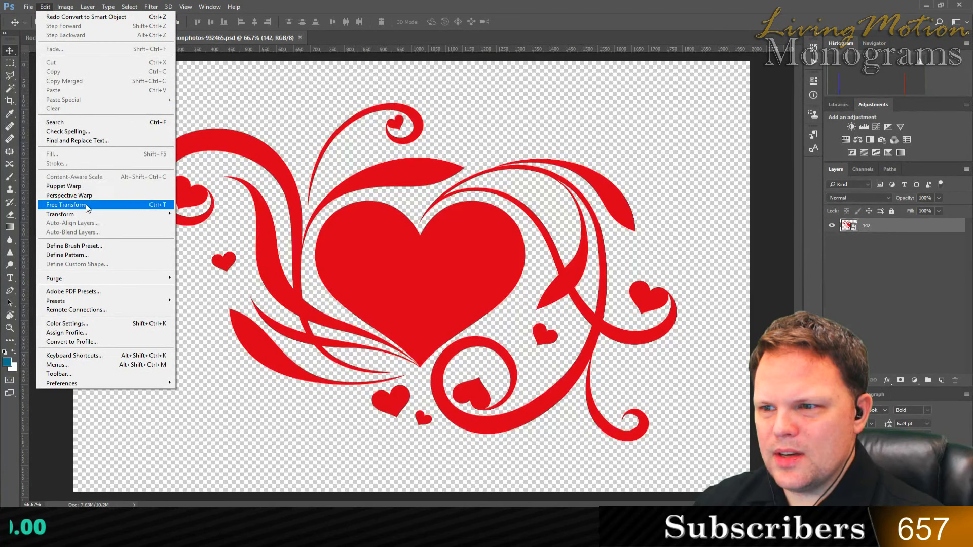
mouse_move(81, 215)
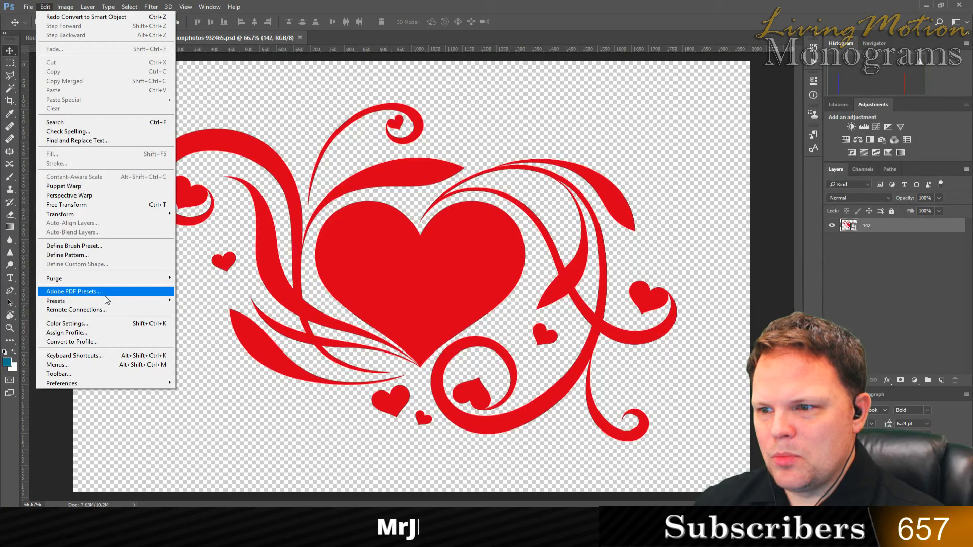
mouse_move(104, 302)
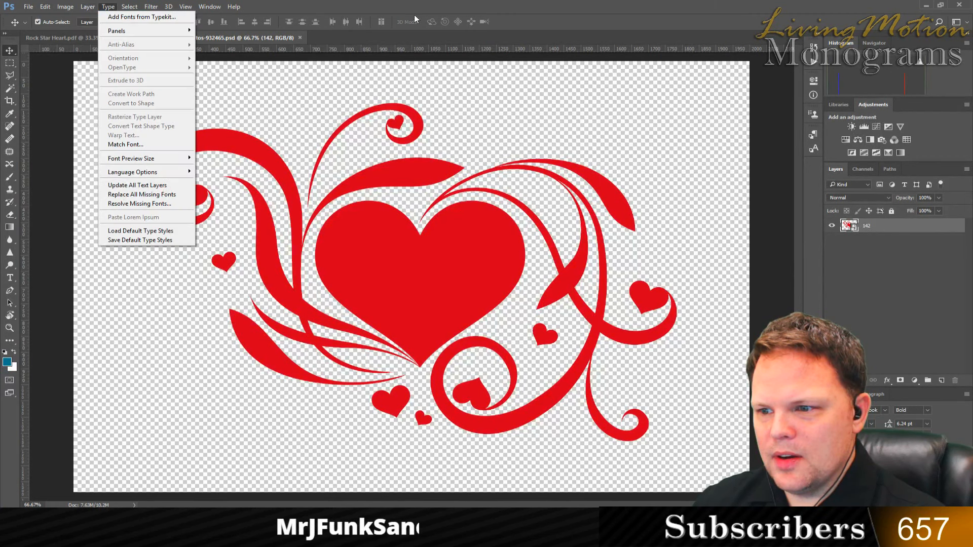
click(556, 4)
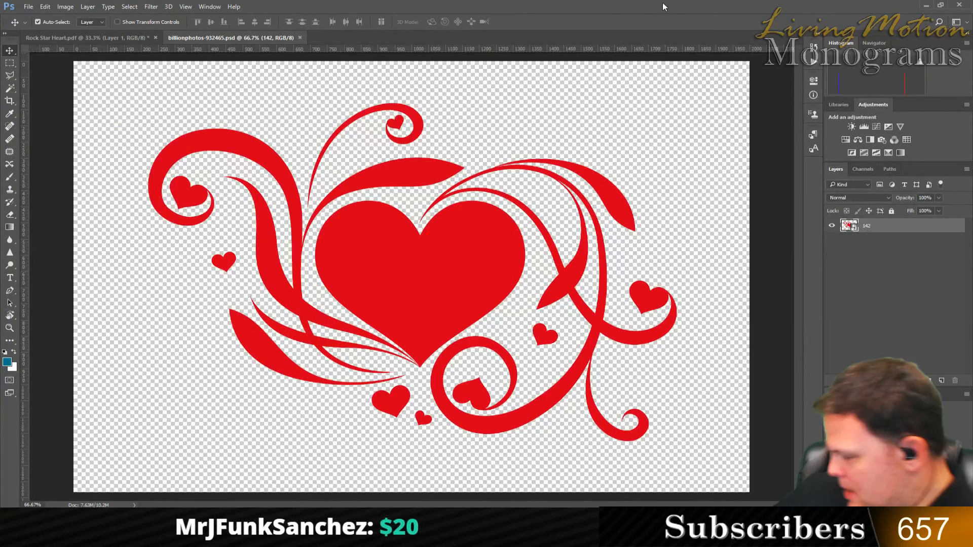
- Return from the Rock Star Heart document to the swirl heart's vector artwork in Illustrator and toggle individual paths to identify them
click(95, 37)
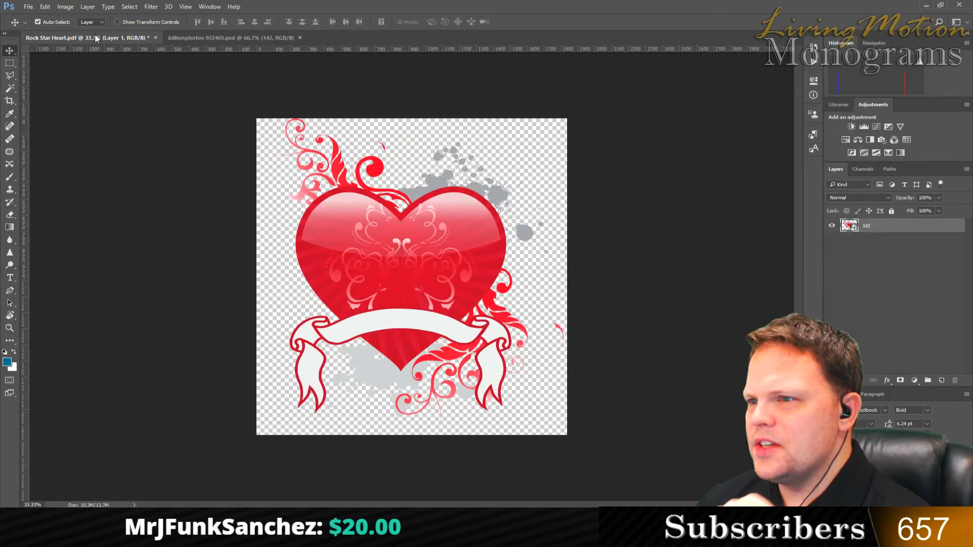
click(220, 38)
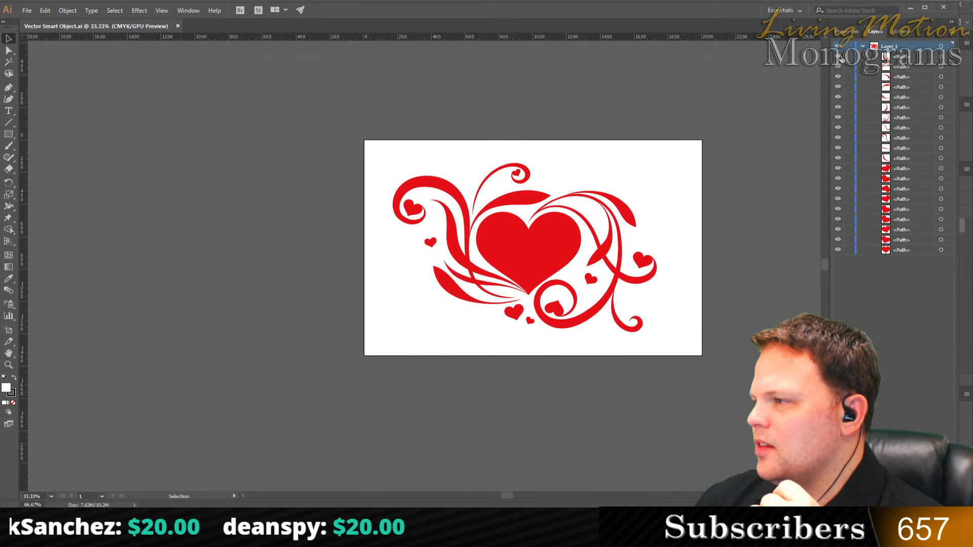
click(837, 59)
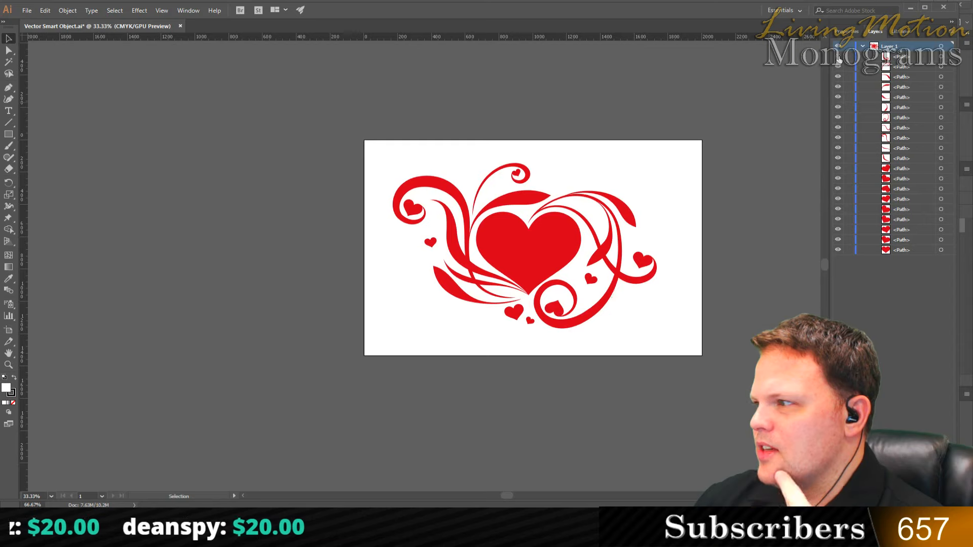
click(838, 169)
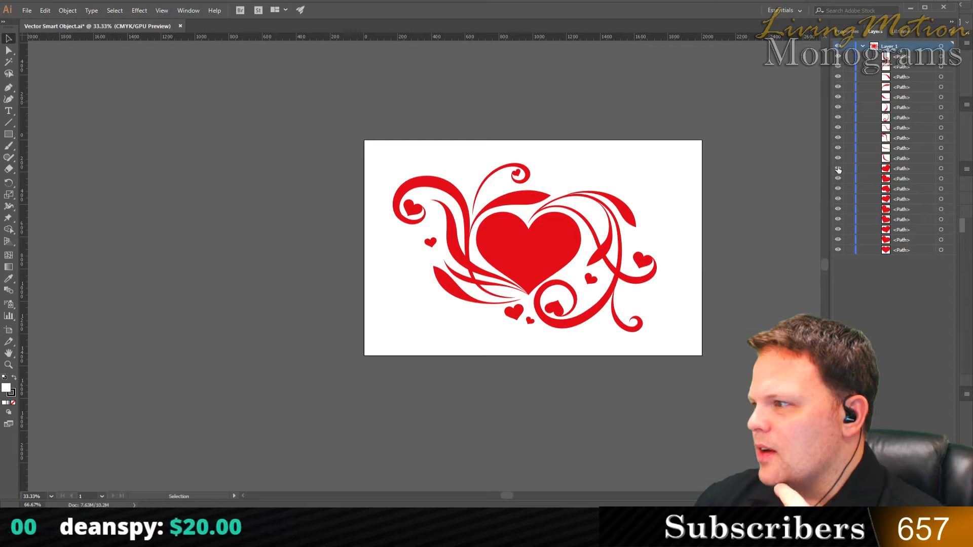
- Show the transparency grid behind the swirl heart artwork and return to the list of its paths
click(847, 32)
click(910, 123)
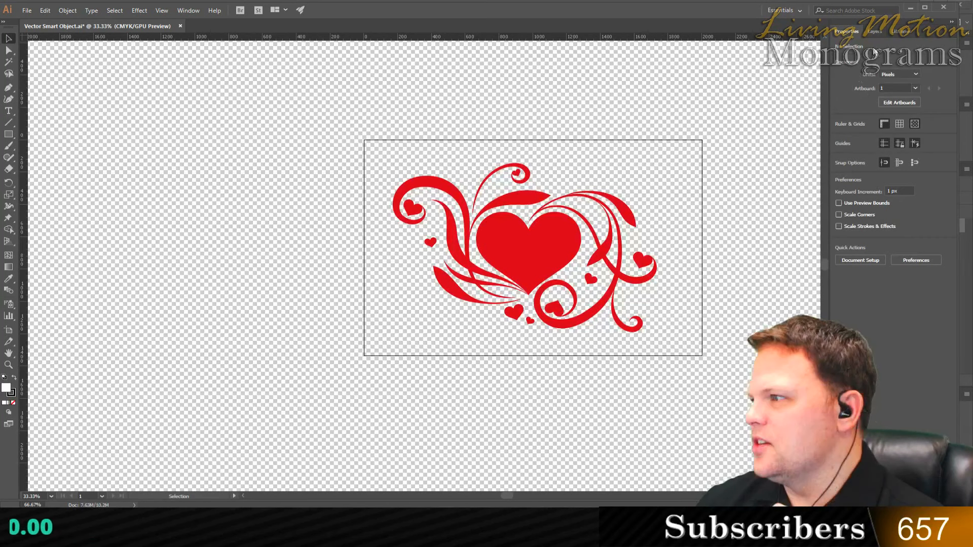
click(875, 32)
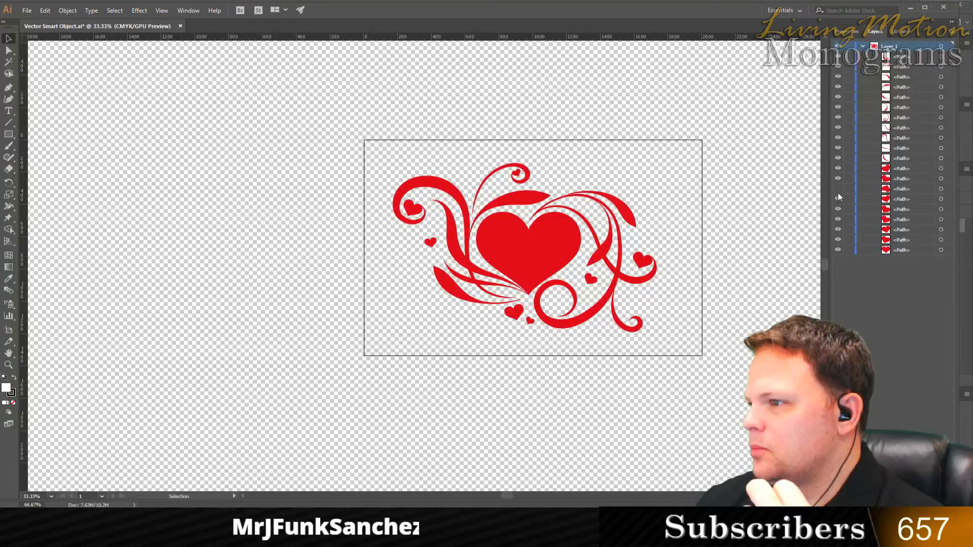
- Toggle the heart-shaped paths' visibility one at a time to see which shape each controls, and return to Photoshop
click(838, 210)
click(838, 210)
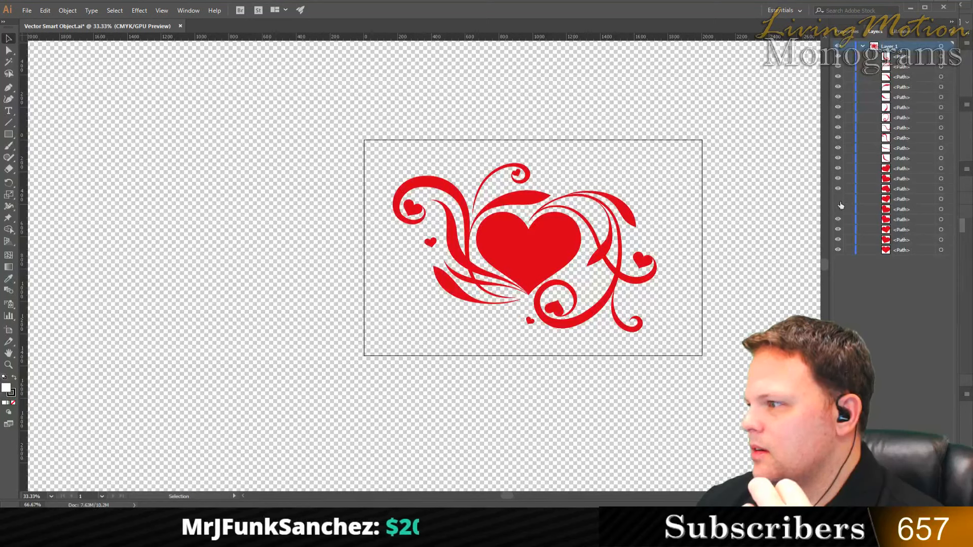
click(838, 208)
click(836, 229)
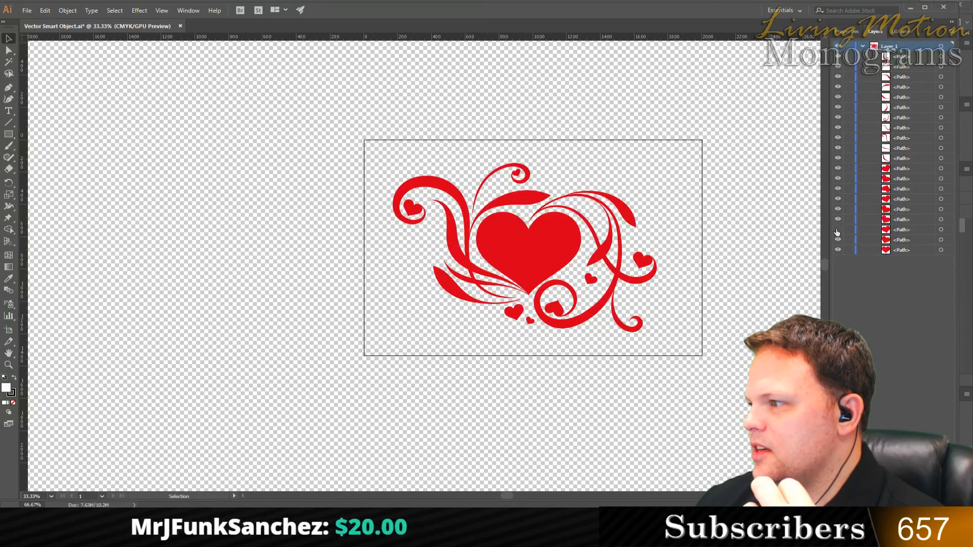
click(837, 230)
click(838, 240)
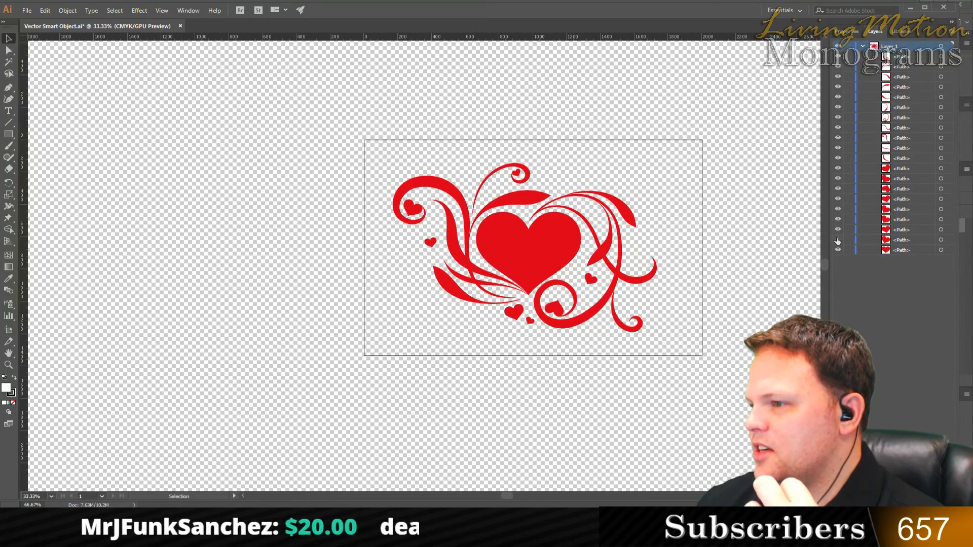
click(837, 240)
click(837, 250)
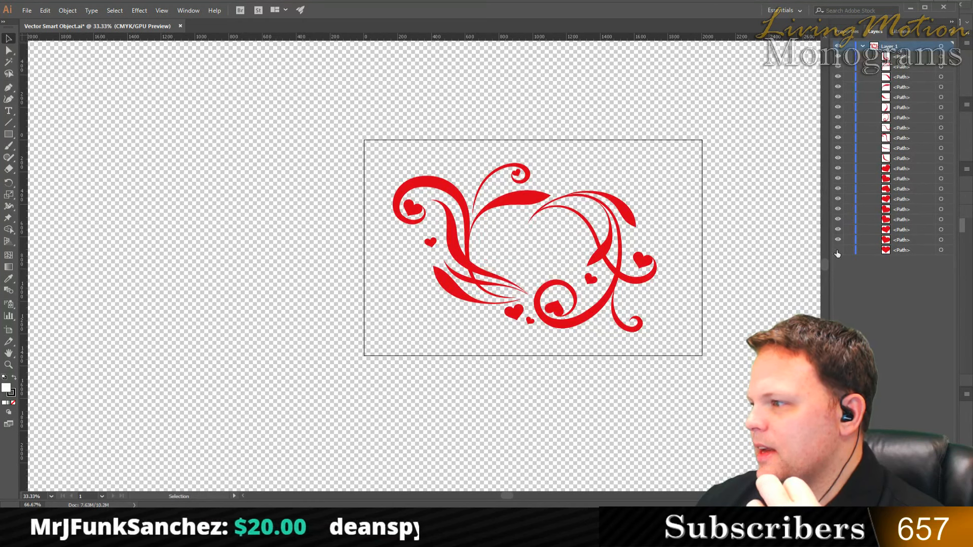
click(837, 250)
click(837, 249)
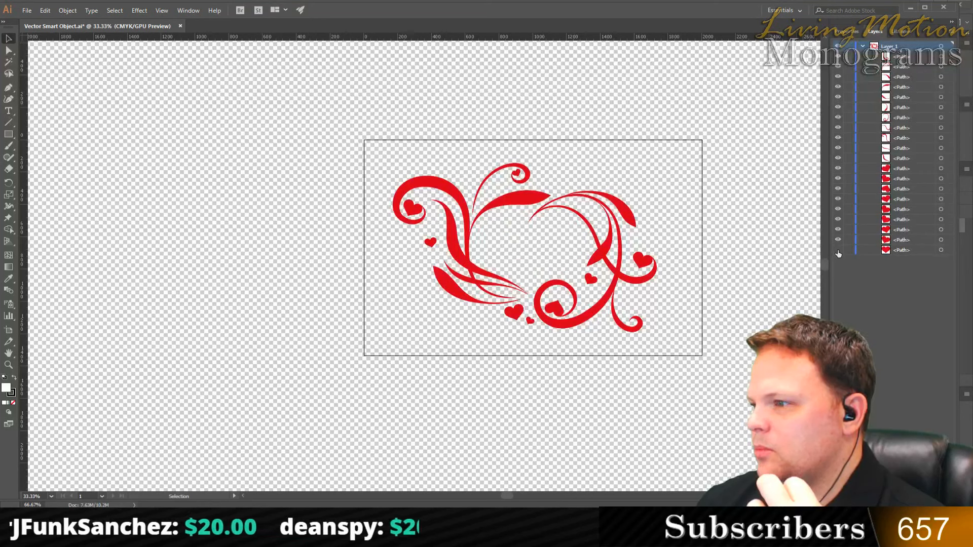
click(837, 250)
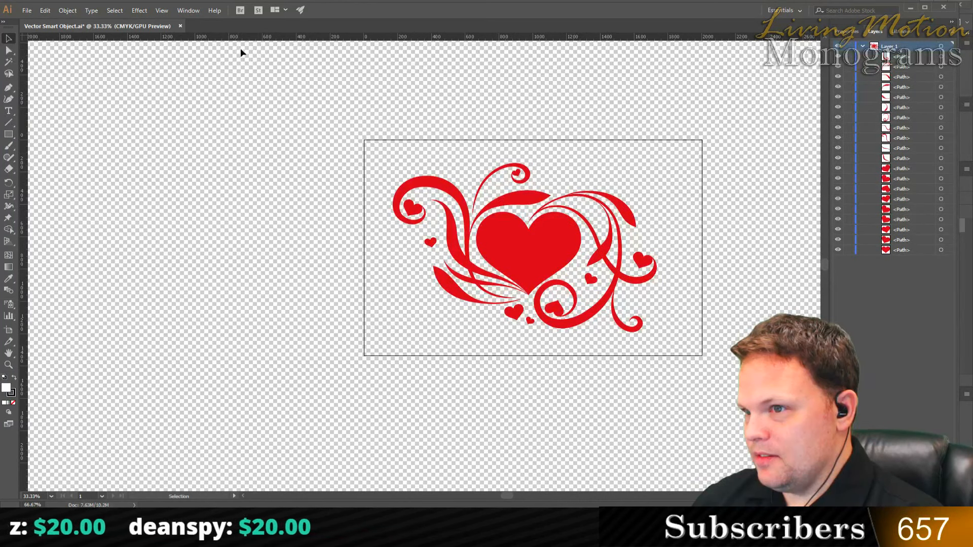
click(909, 8)
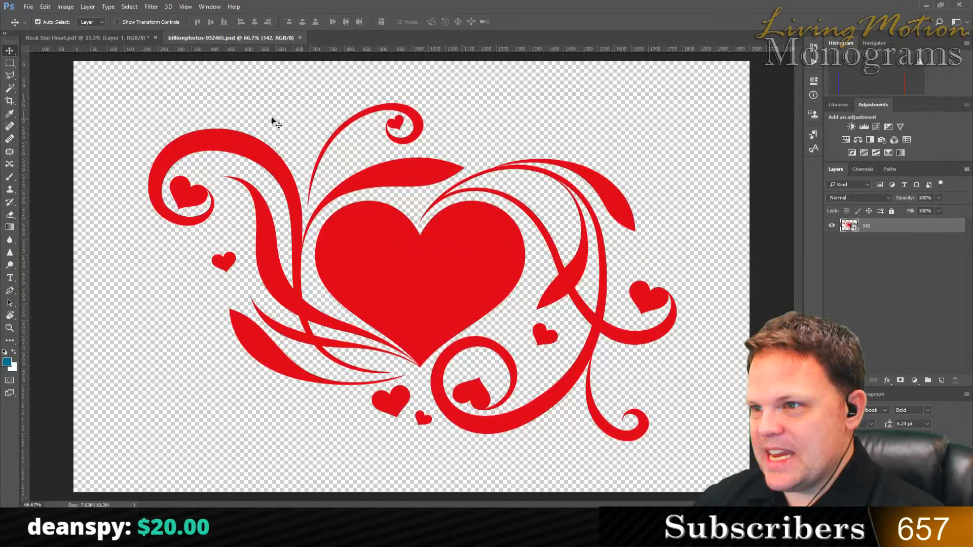
- Rename layer 142 as Heart and deselect it
double_click(868, 226)
text(Heart)
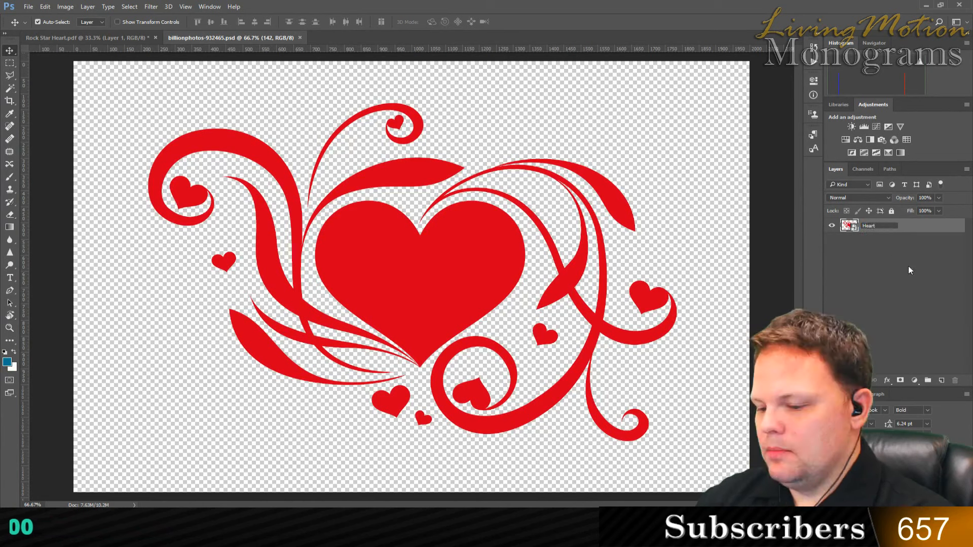
click(911, 266)
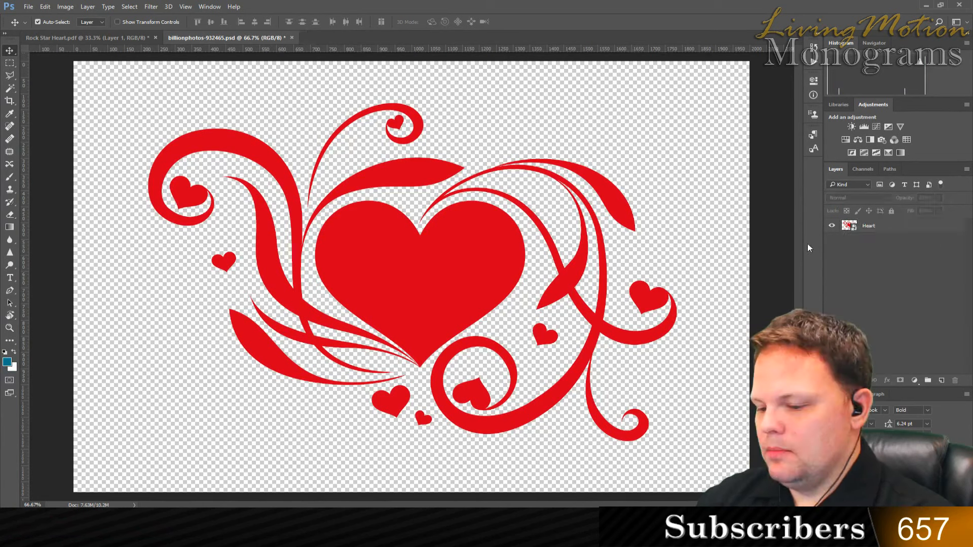
- Create a new 1920 by 1080 pixel RGB document at 300 pixels/inch with a black background
click(28, 7)
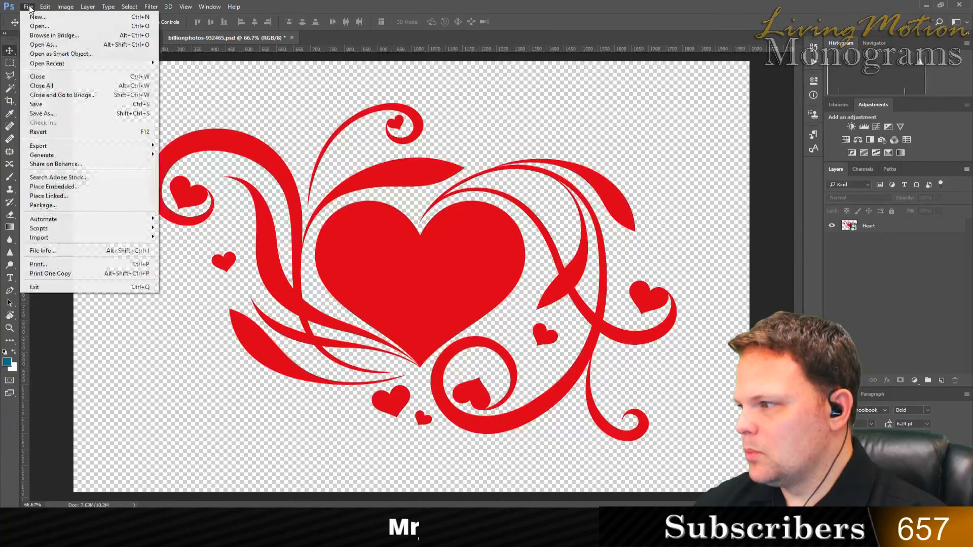
click(23, 7)
click(24, 7)
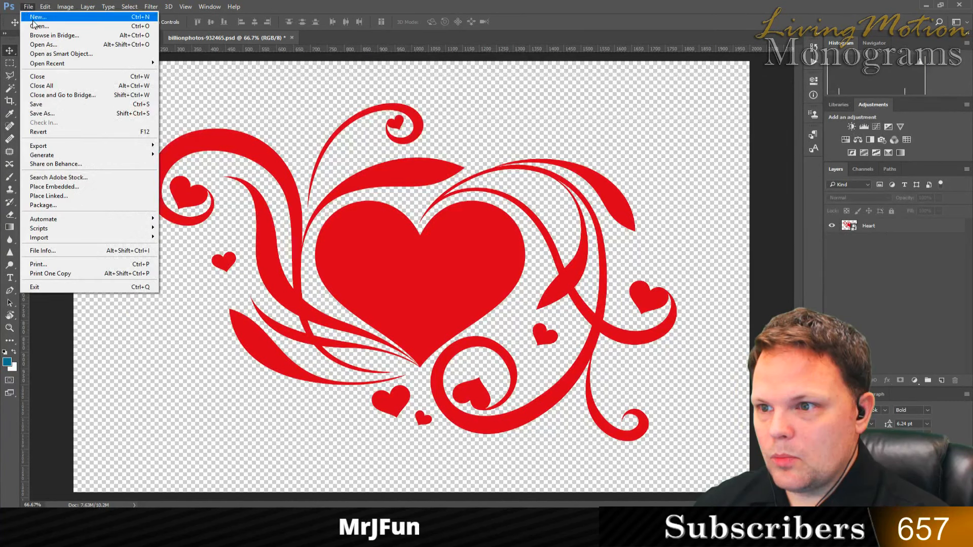
click(27, 6)
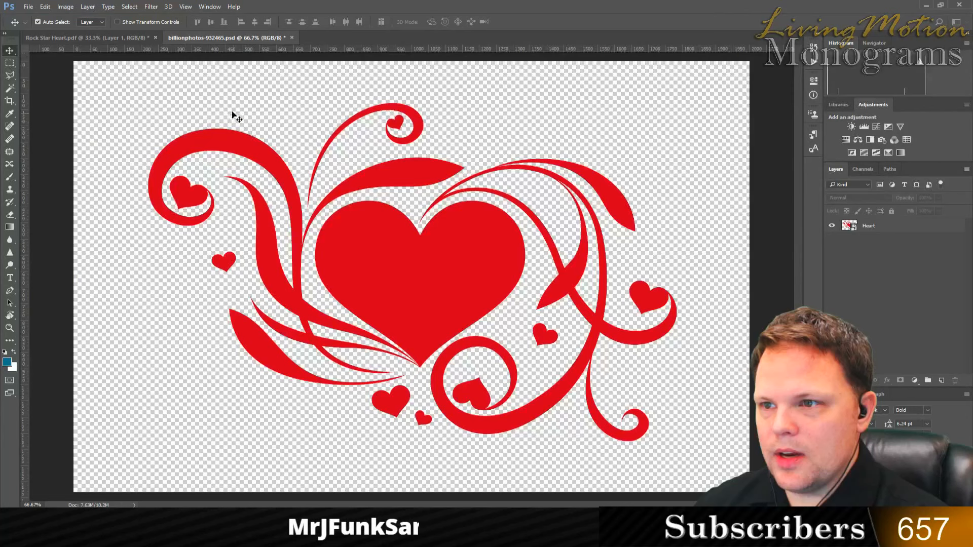
key(ctrl+n)
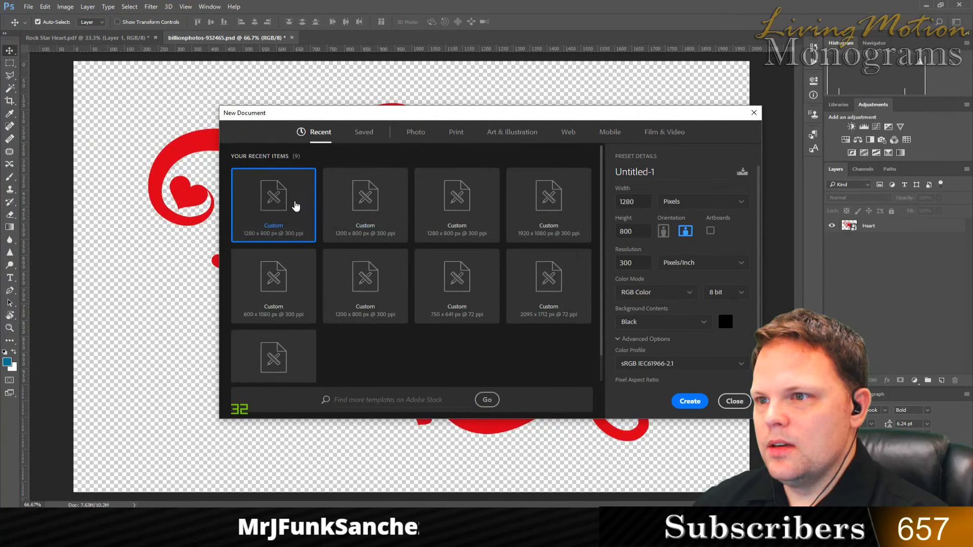
click(363, 133)
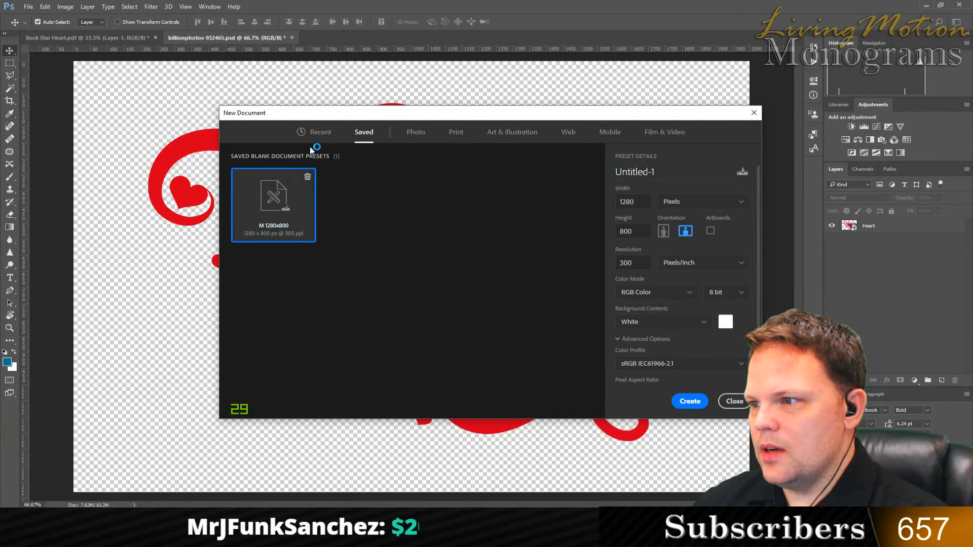
click(318, 133)
double_click(639, 205)
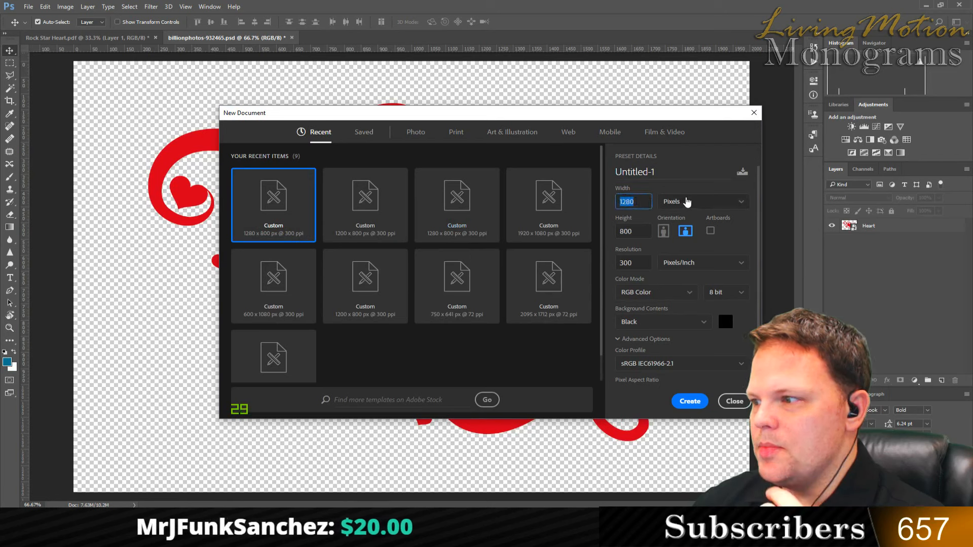
text(1920)
double_click(644, 228)
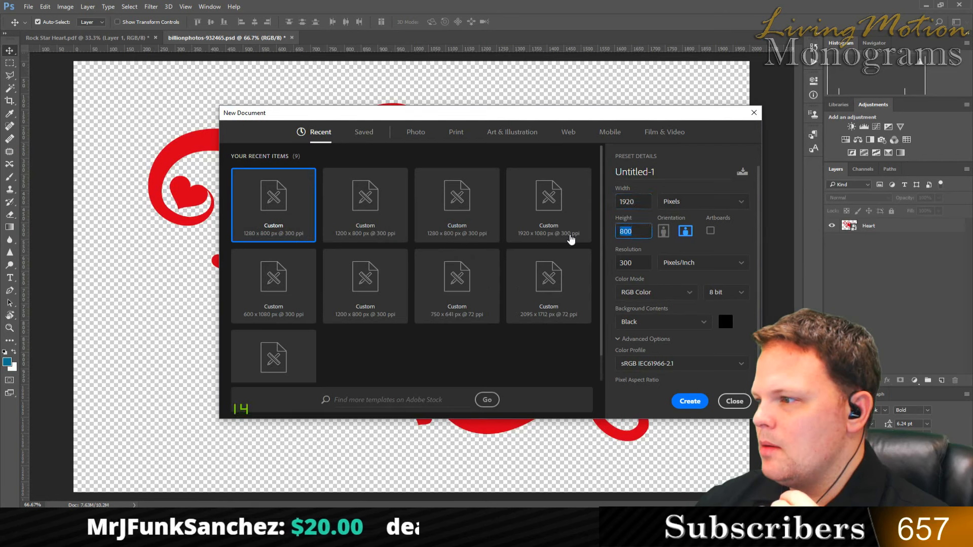
text(1080)
click(655, 254)
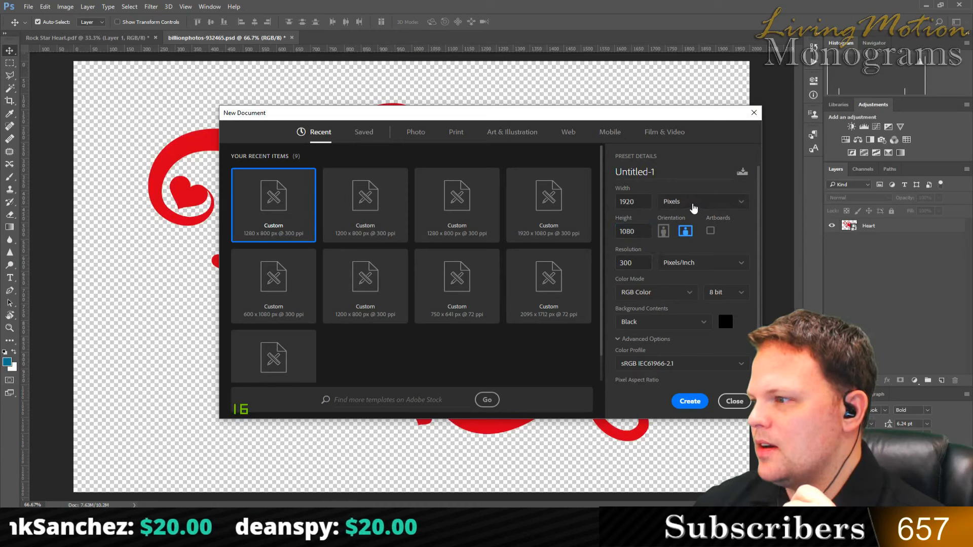
click(686, 403)
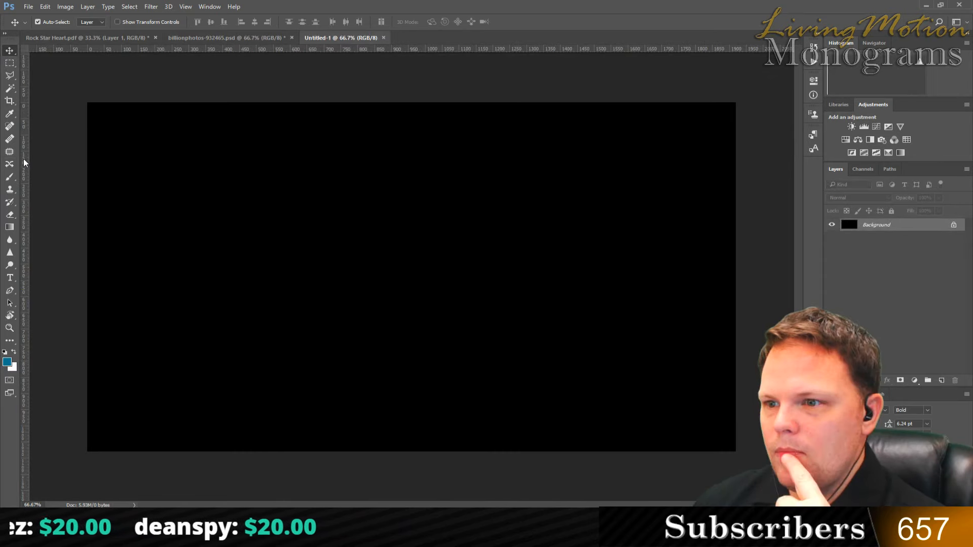
- Add vertical and horizontal guides through the new document's centre and copy the Heart layer from billionphotos-932465.psd into it
drag(24, 159, 408, 169)
drag(310, 50, 297, 277)
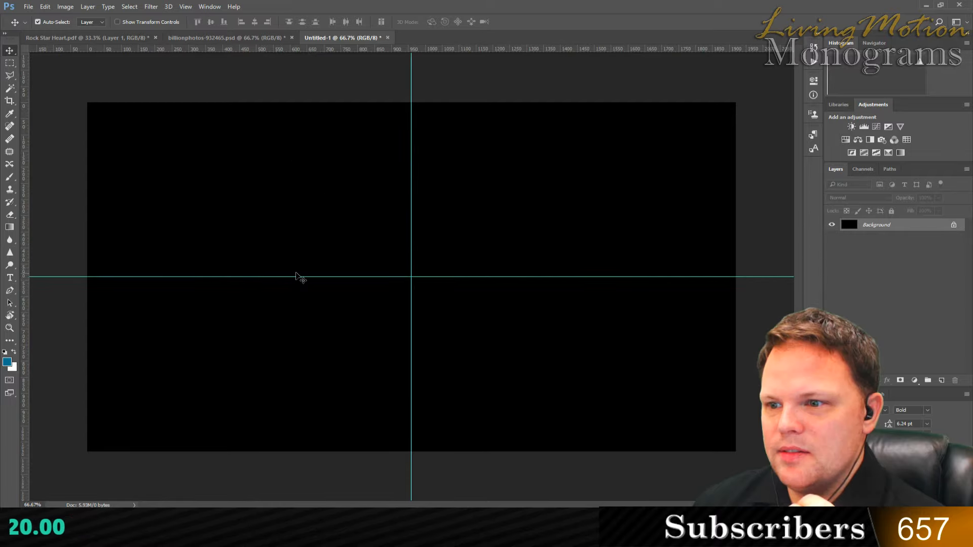
click(247, 40)
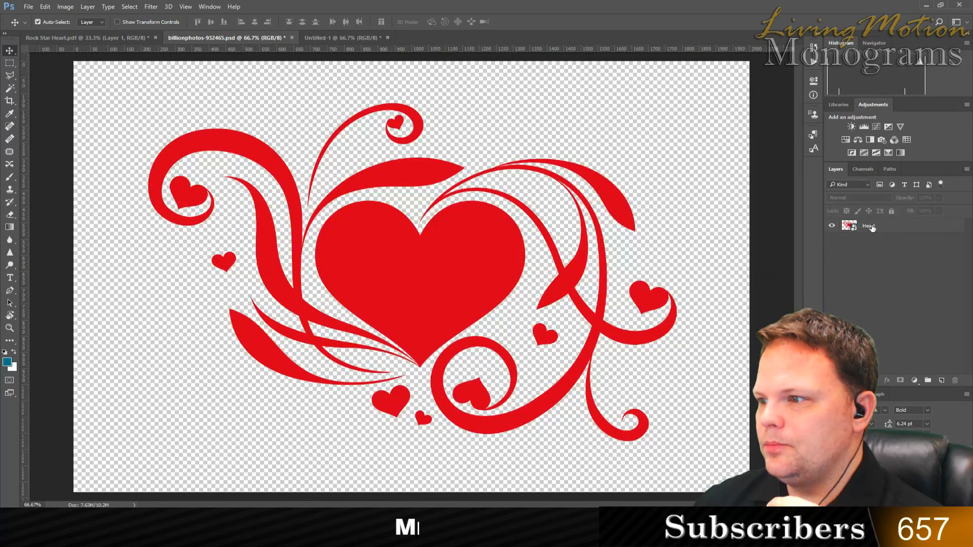
drag(869, 228, 422, 279)
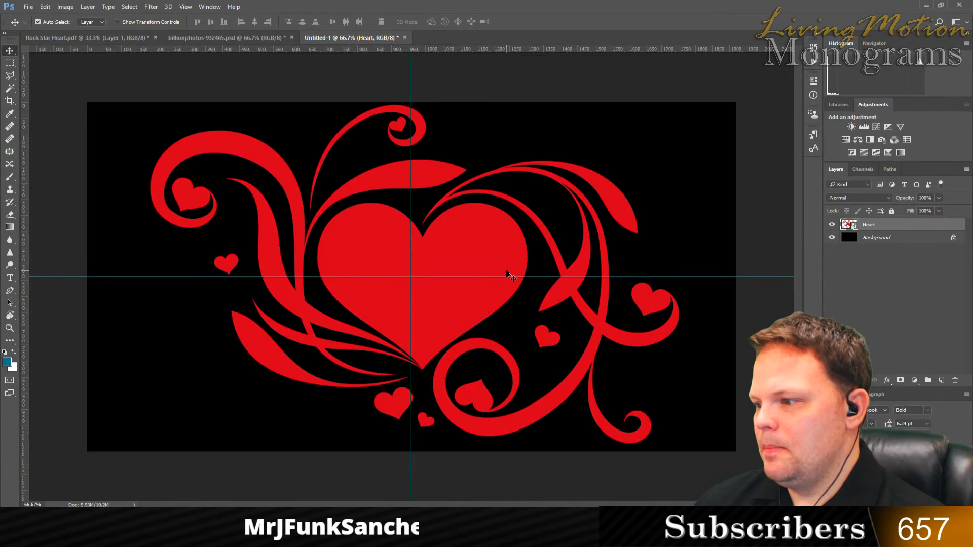
- Scale the Heart layer down to about 22.86% and centre it on the guides at roughly X 958, Y 543.5 px
key(ctrl+t)
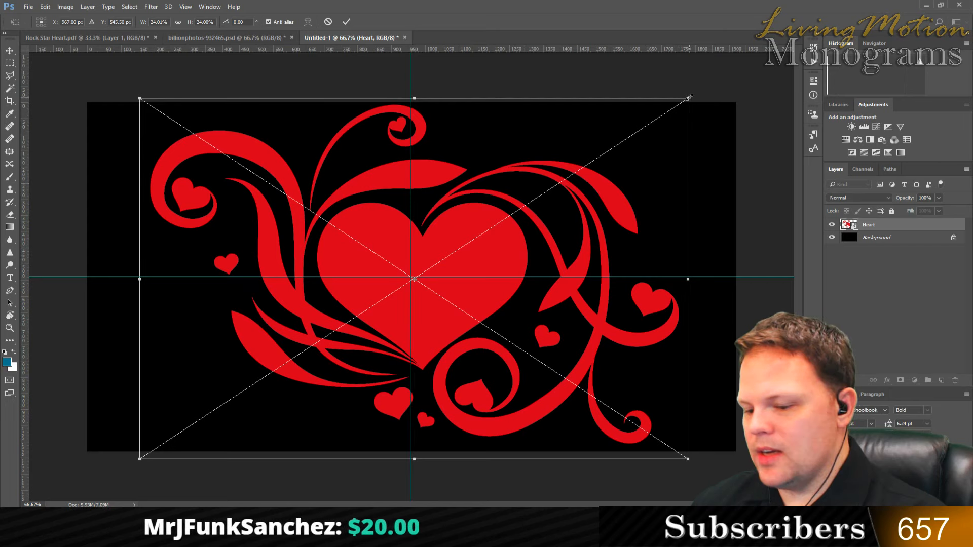
drag(689, 96, 673, 114)
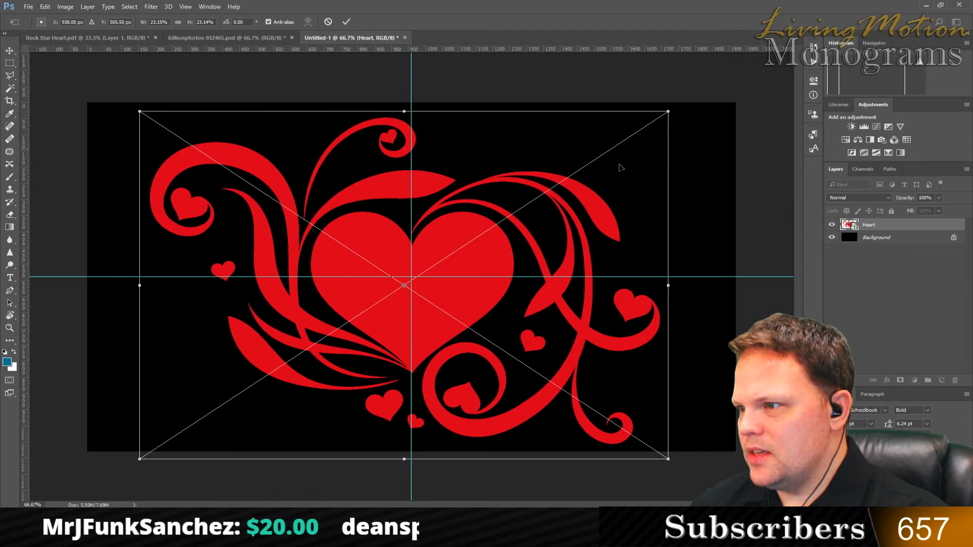
key(shift+Up)
key(shift+Up)
key(shift+Right)
key(shift+Right)
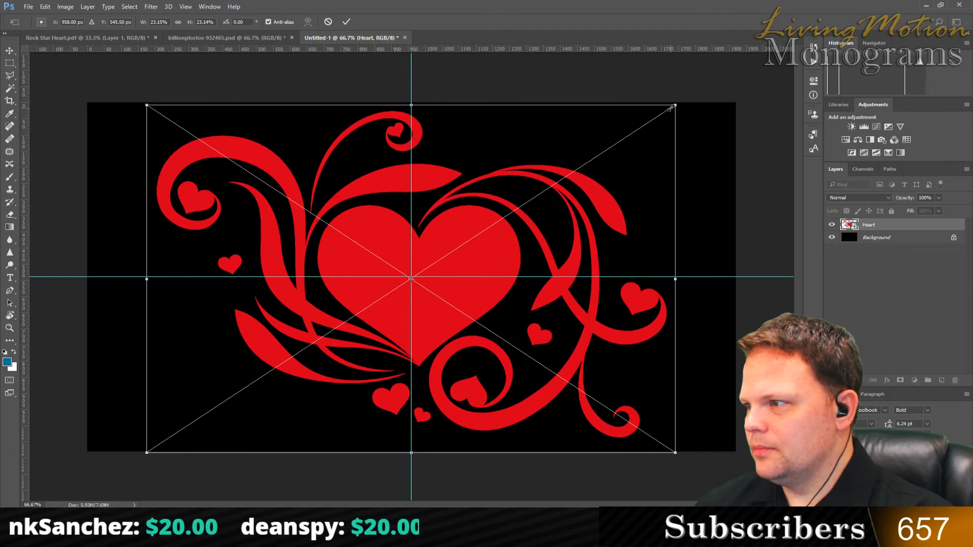
drag(674, 106, 669, 112)
key(shift+Up)
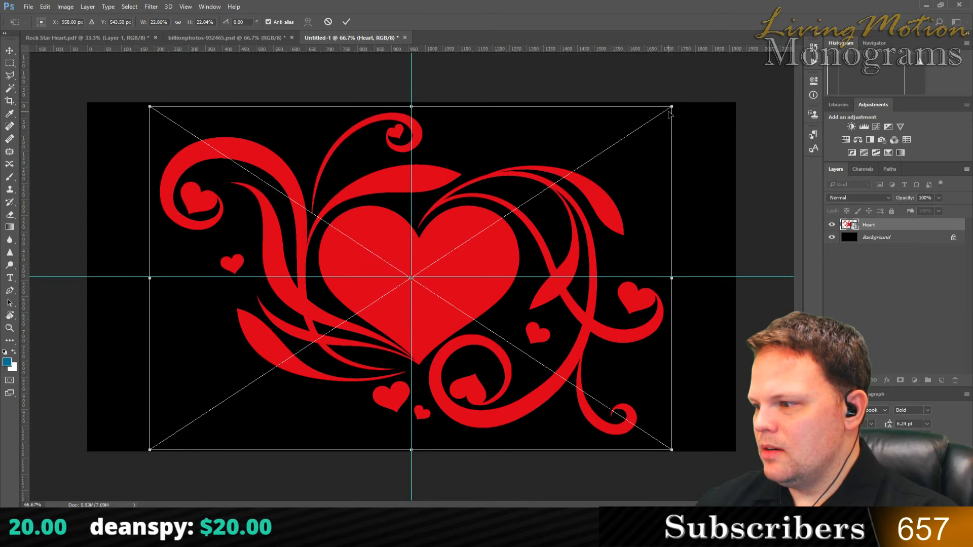
key(Return)
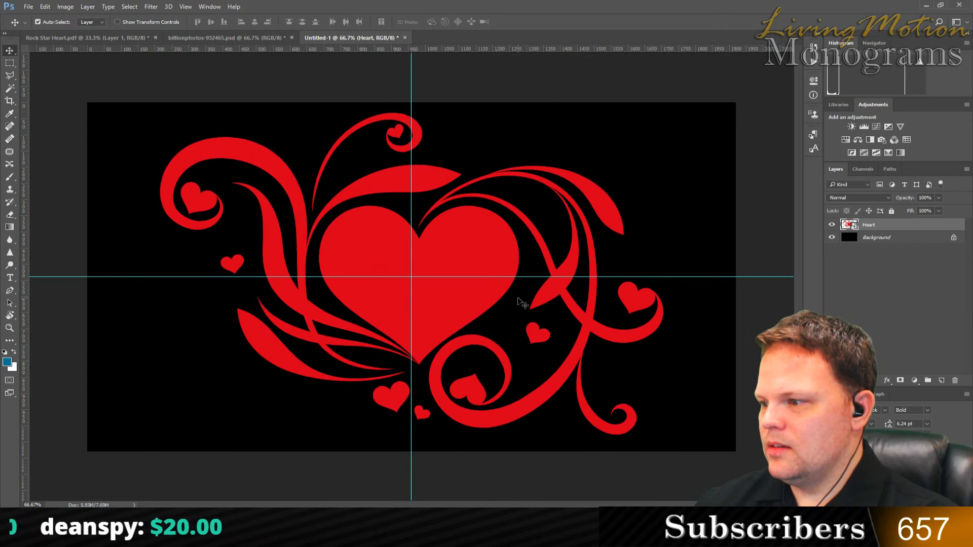
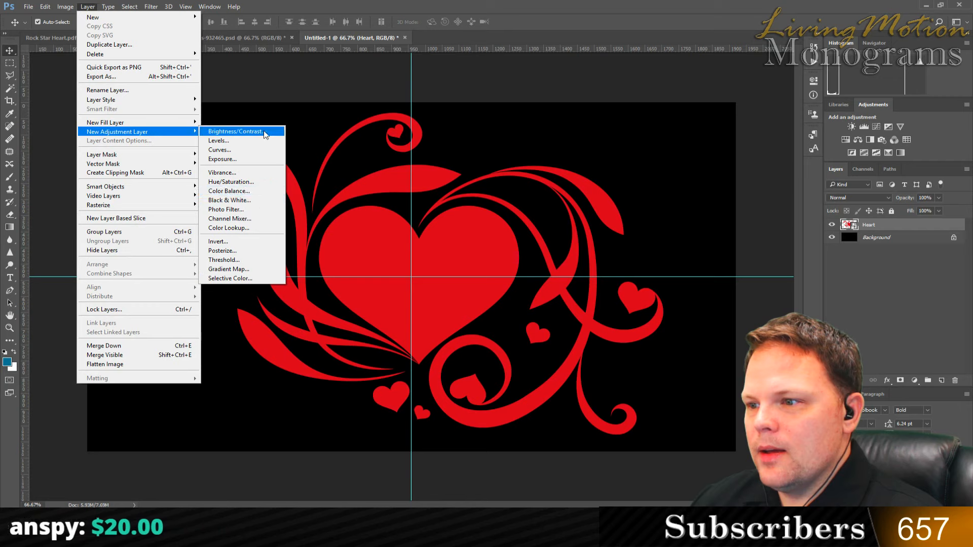
mouse_move(136, 123)
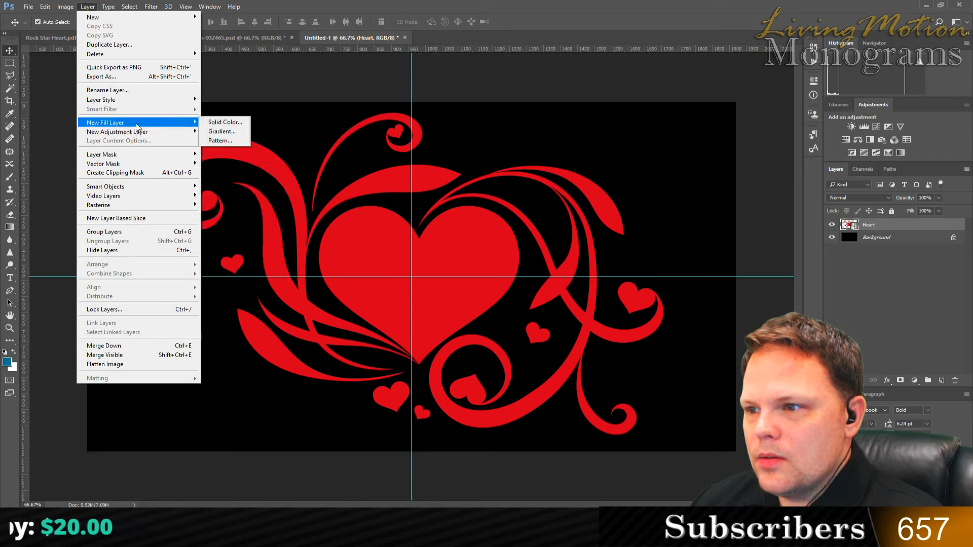
mouse_move(142, 101)
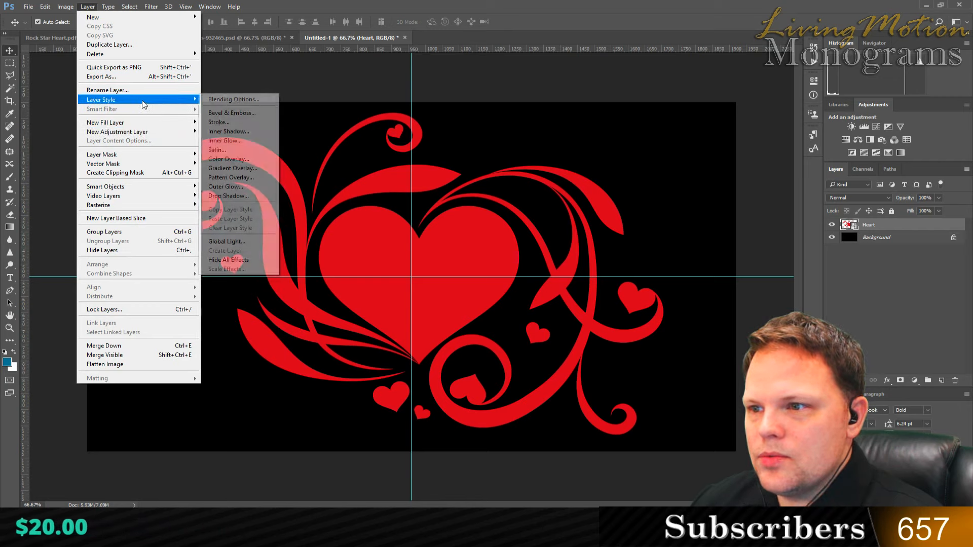
click(249, 112)
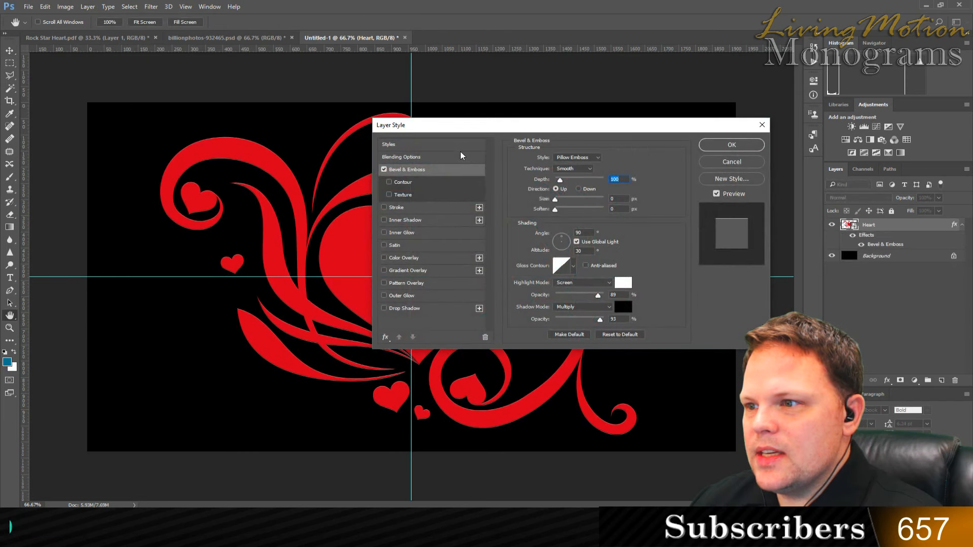
drag(507, 133, 560, 76)
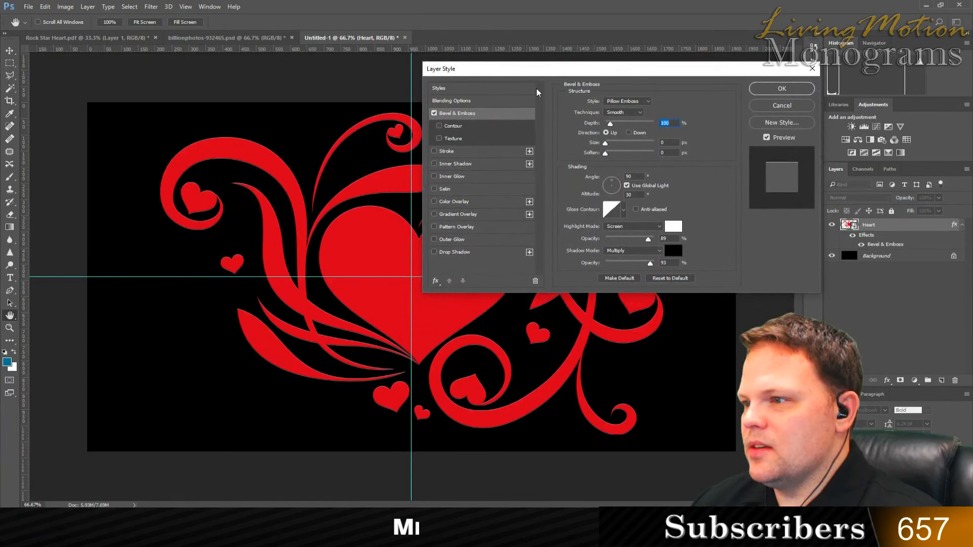
key(ctrl+z)
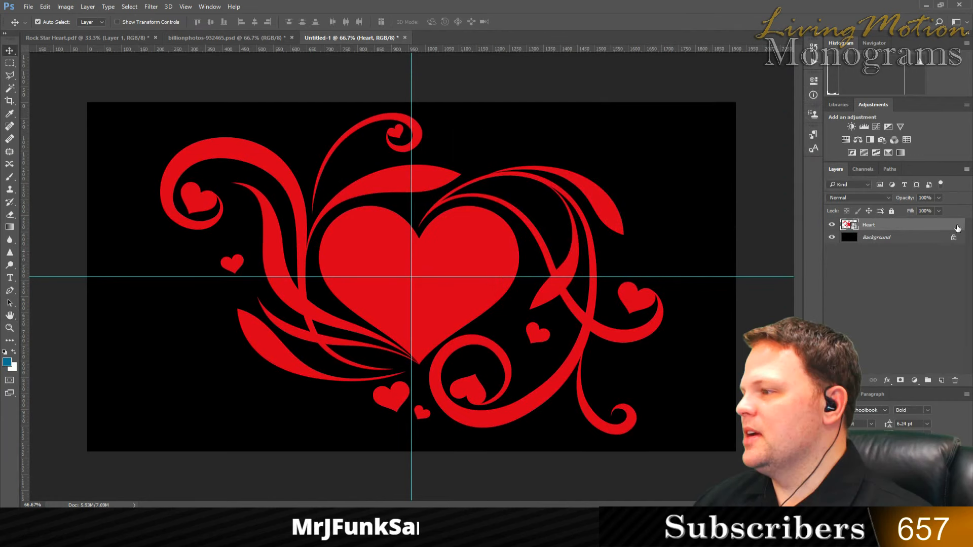
- Open the Heart layer's style settings and add a solid white (ffffff) stroke, with Bevel & Emboss switched off
double_click(957, 228)
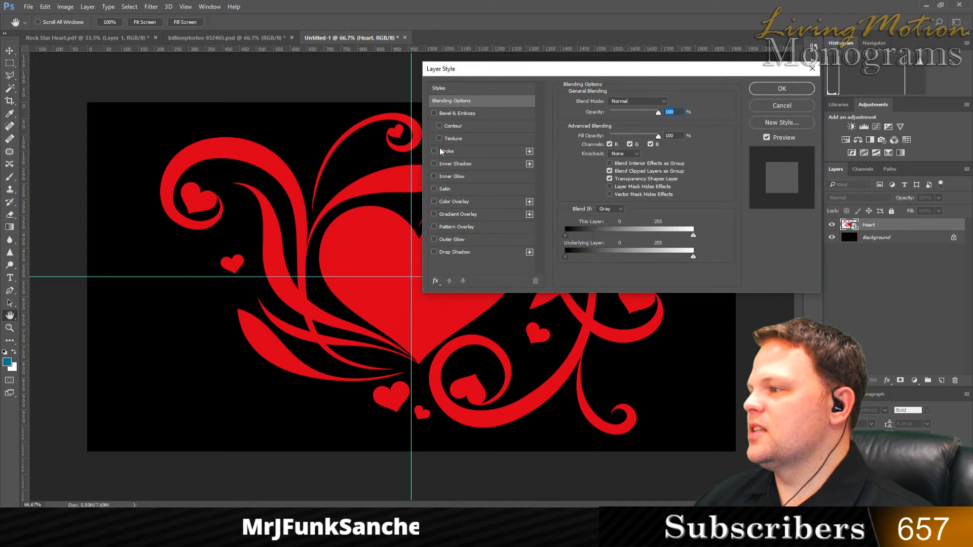
click(463, 114)
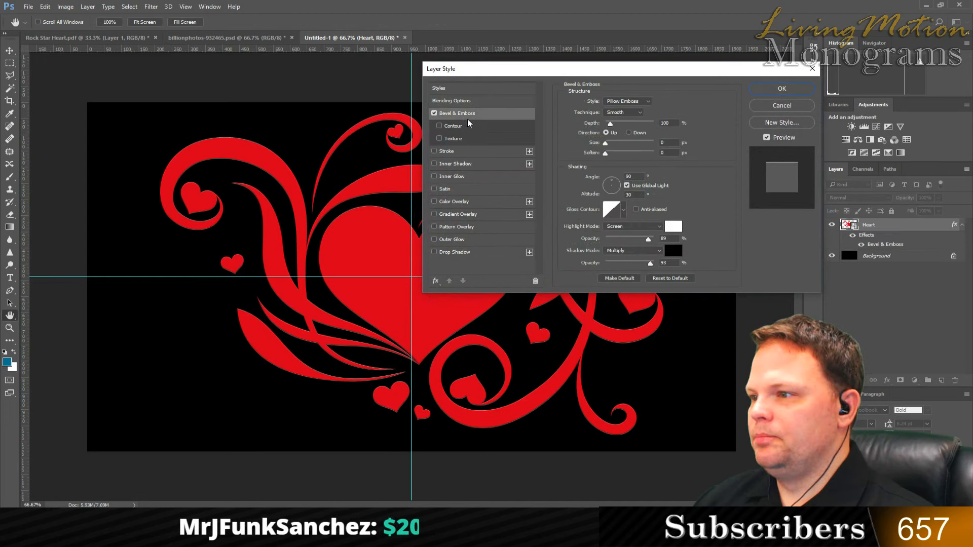
click(434, 113)
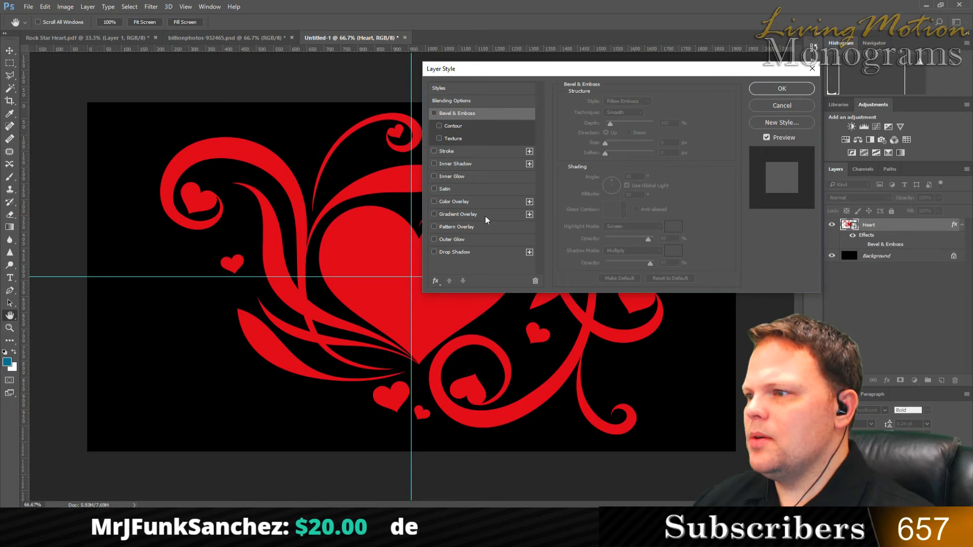
drag(545, 69, 642, 39)
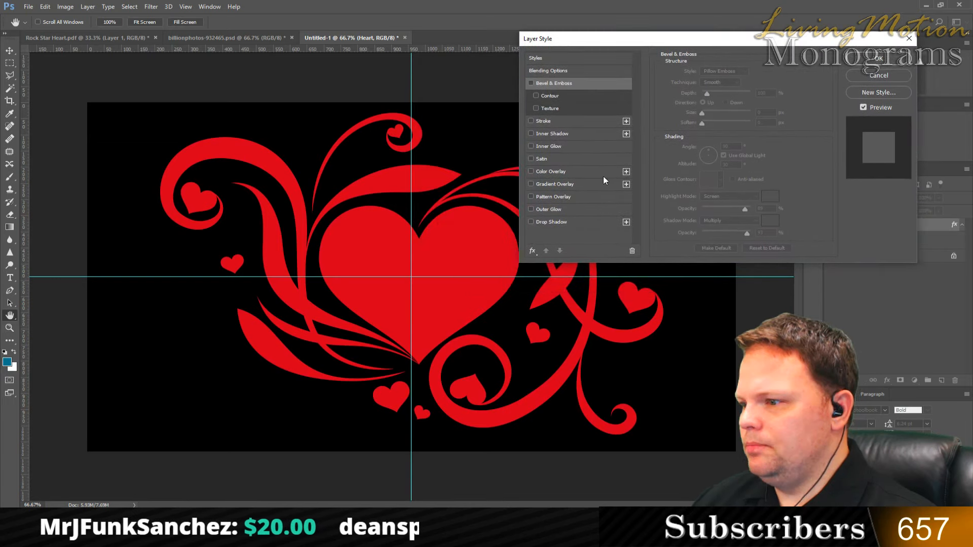
click(531, 121)
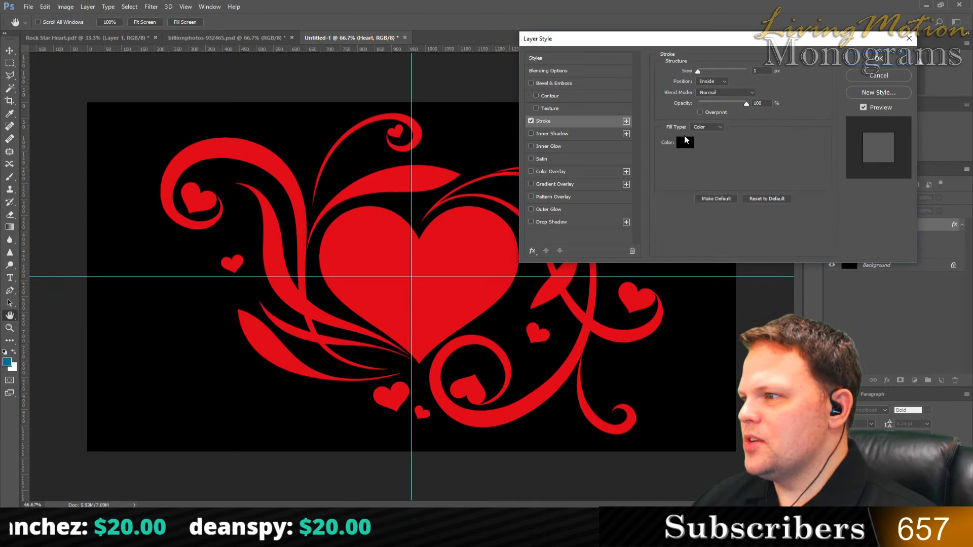
click(686, 144)
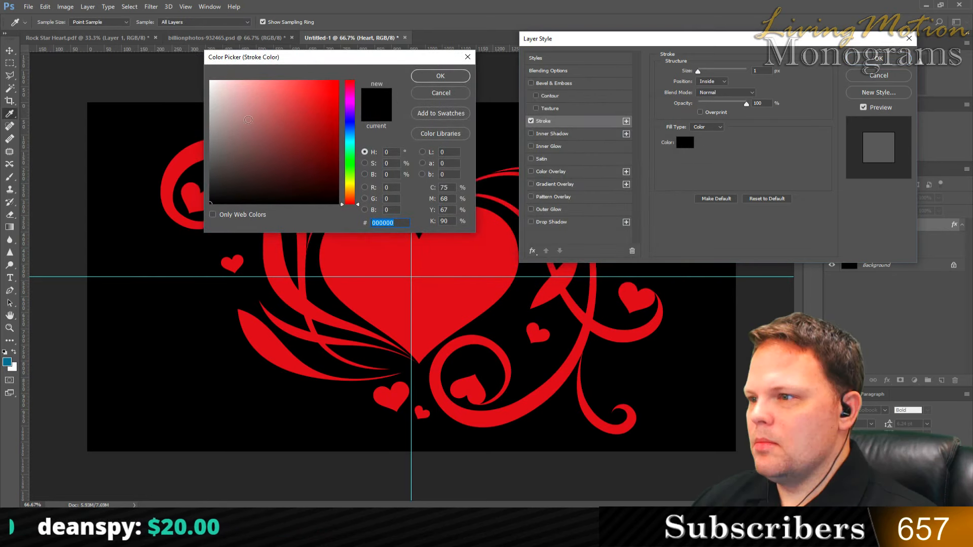
click(209, 81)
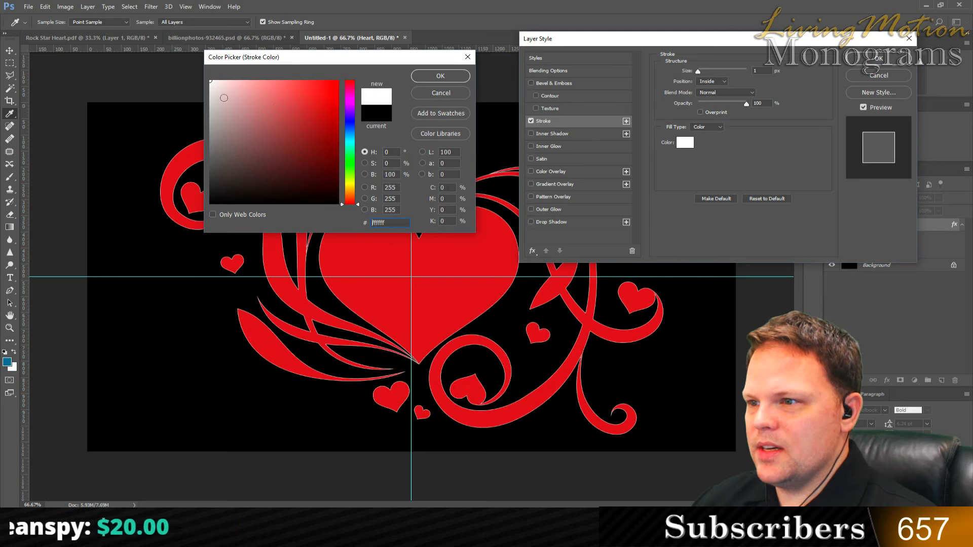
click(419, 77)
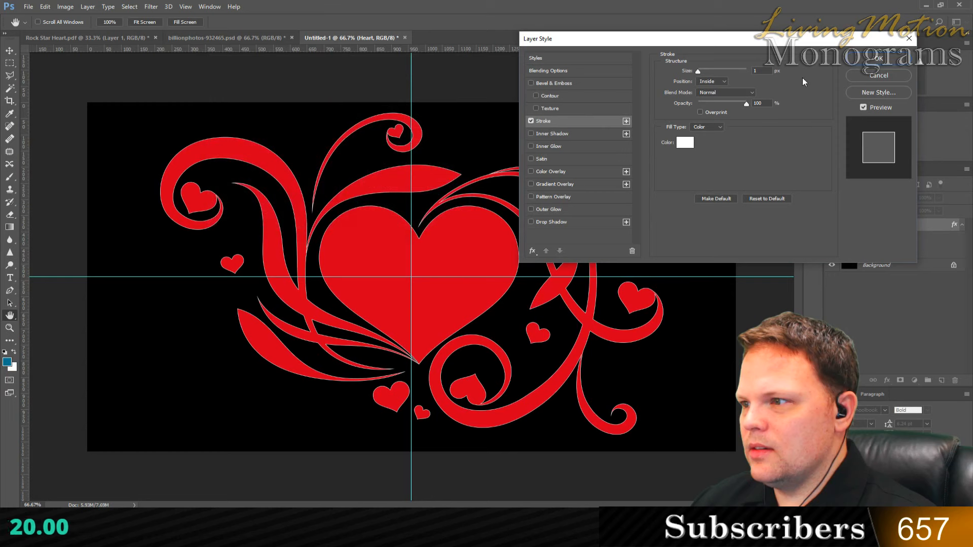
- Increase the Heart layer's stroke size to 4 px
double_click(755, 72)
key(Up)
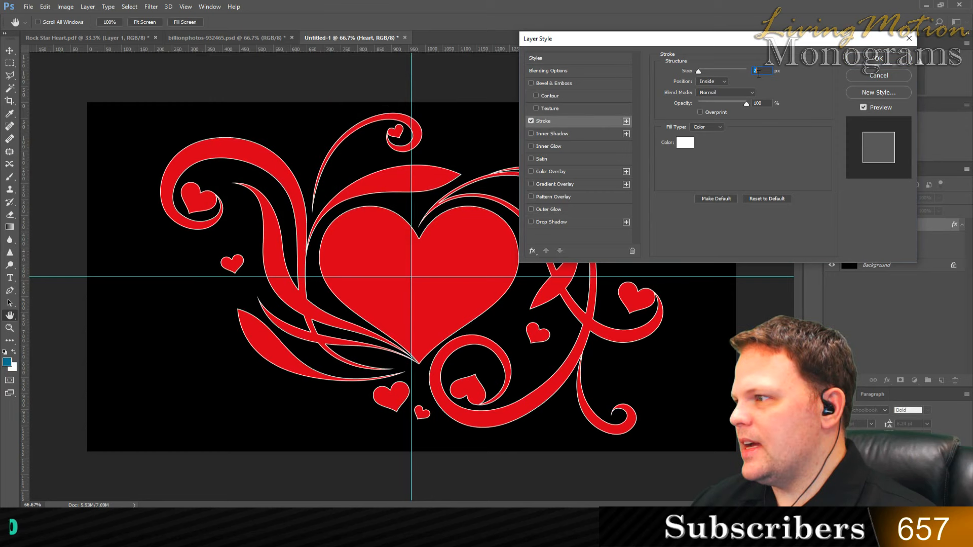
key(Up)
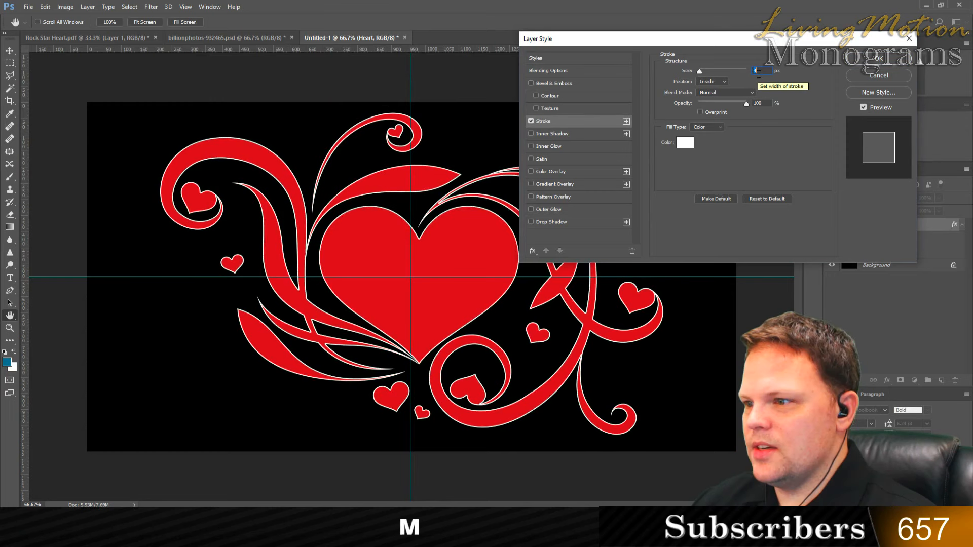
key(Up)
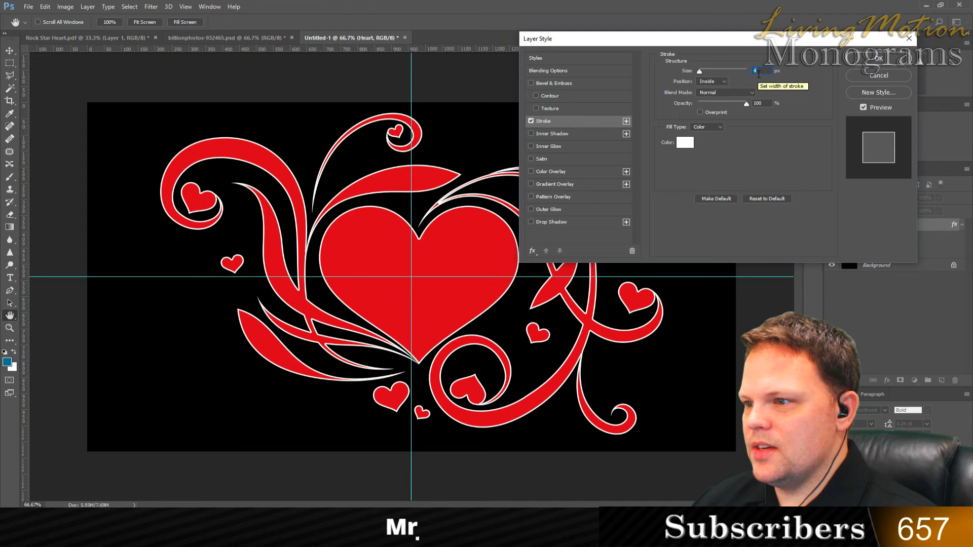
- Try the Outside position for the Heart layer's stroke, and return it to Inside
click(711, 81)
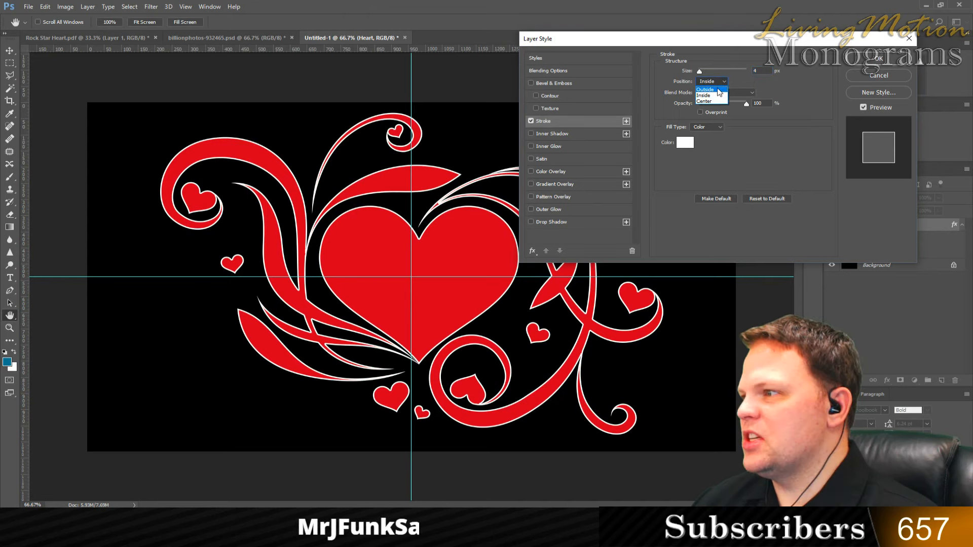
click(719, 90)
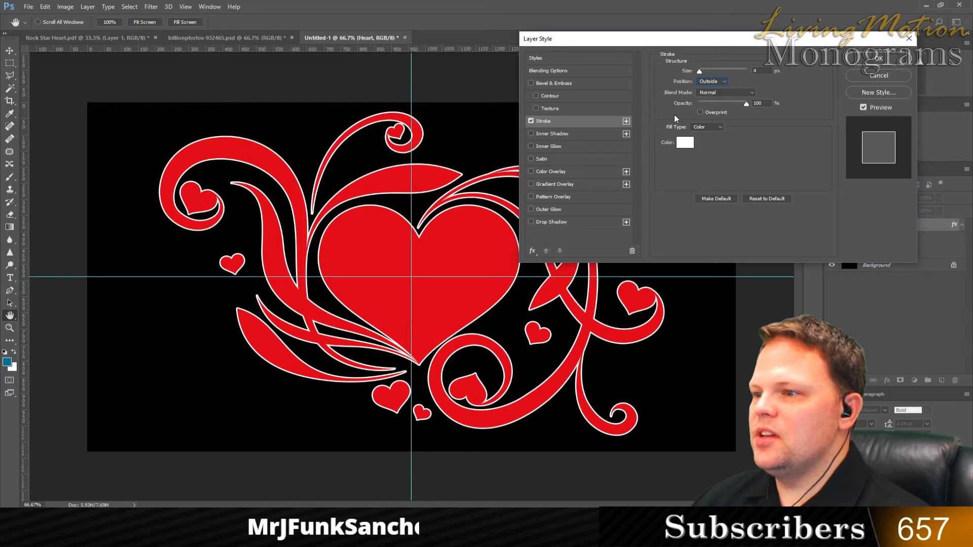
click(713, 82)
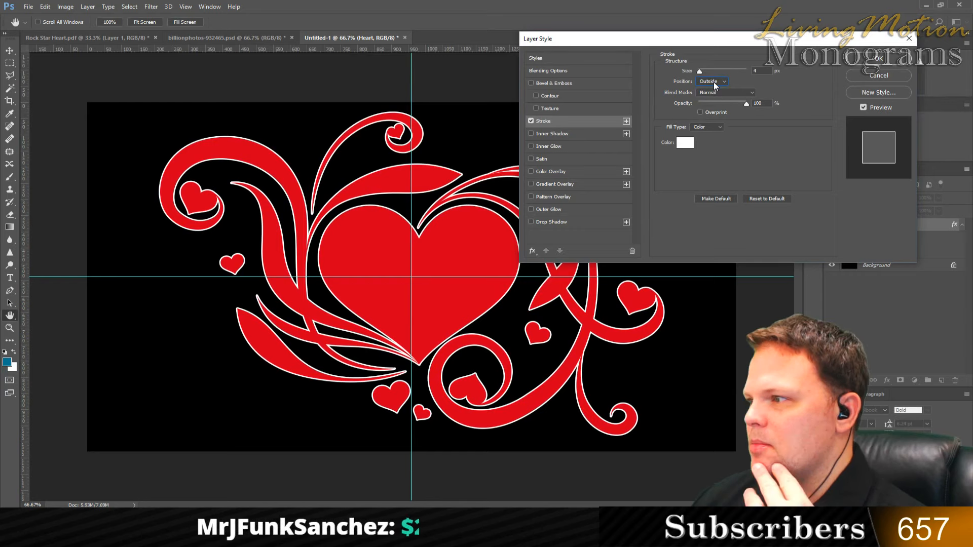
key(Down)
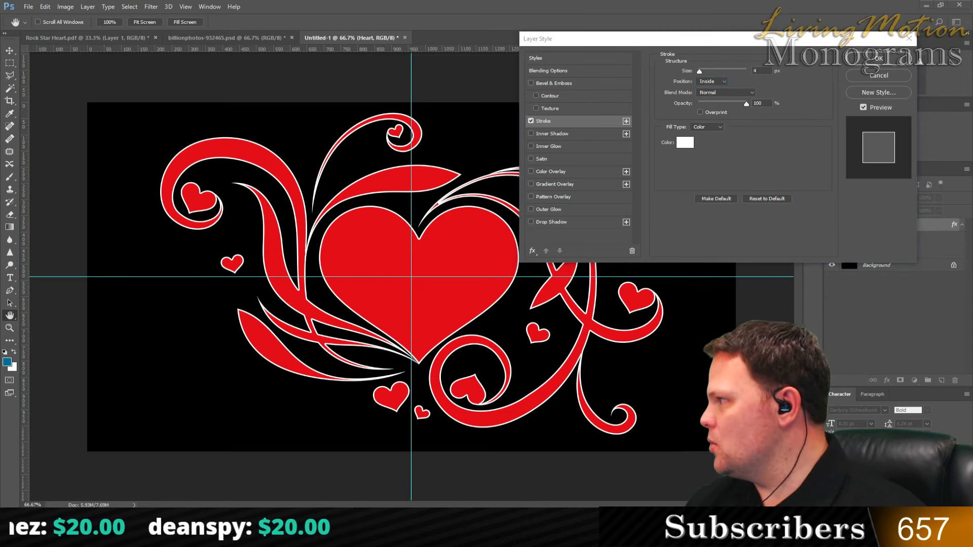
- Try to recolour the heart's stroke by changing only the hue to blue
drag(693, 46, 497, 63)
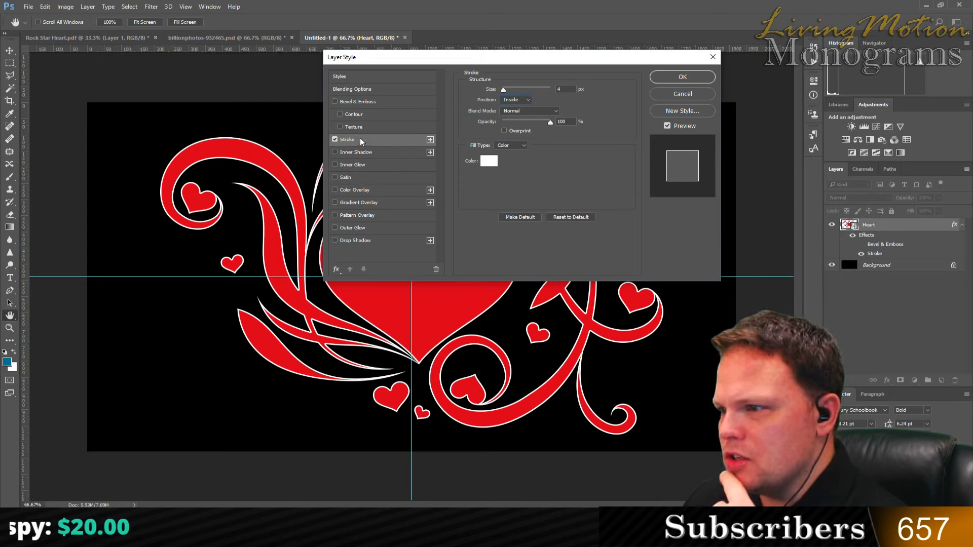
click(483, 162)
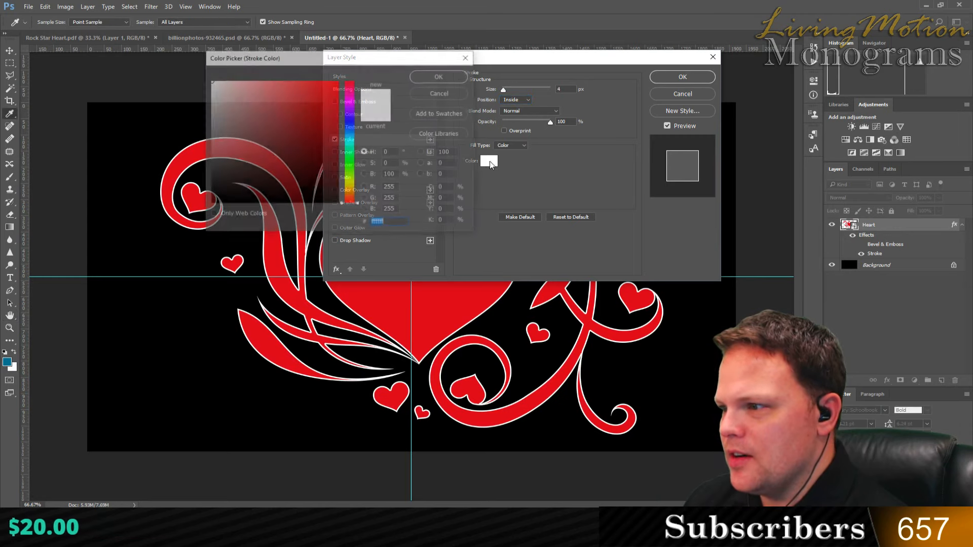
click(350, 122)
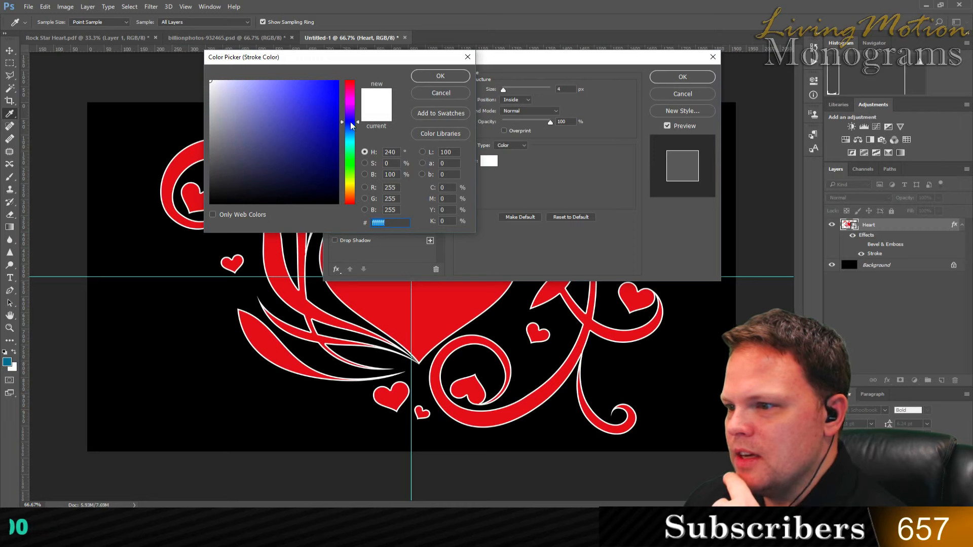
click(435, 79)
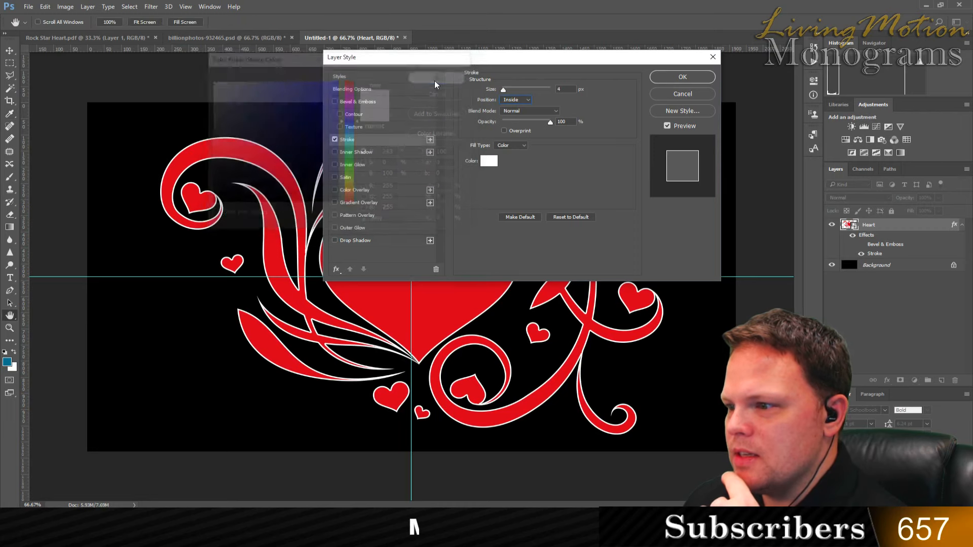
click(491, 160)
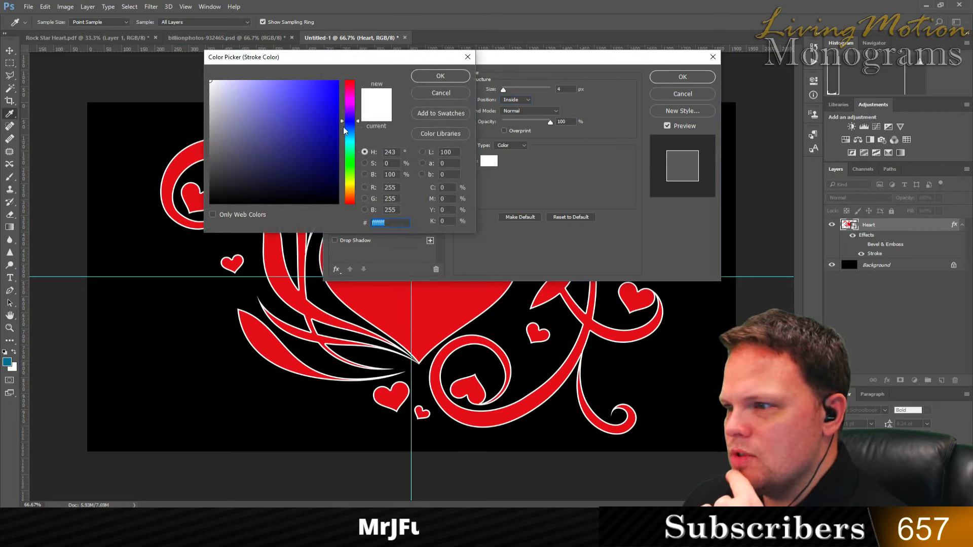
click(433, 80)
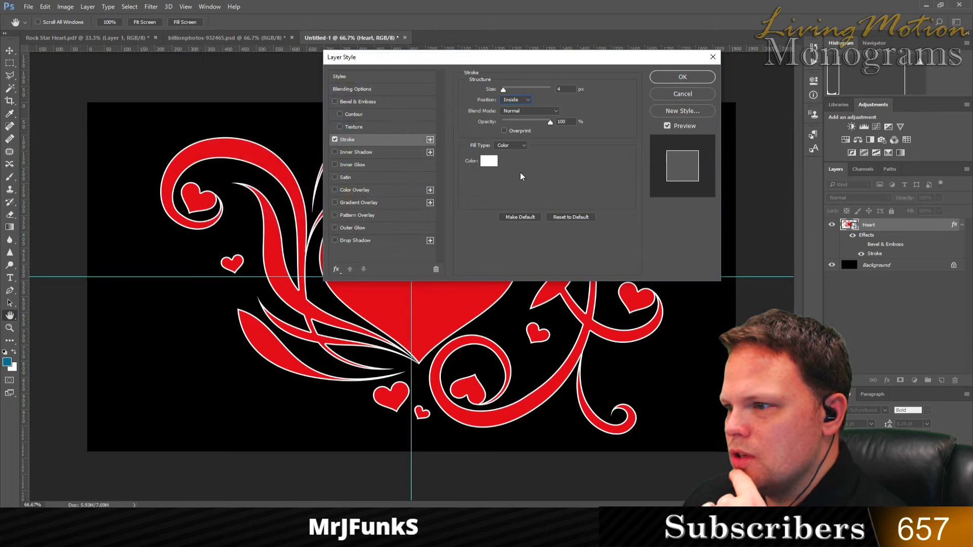
- Try blue and violet tones such as 3405e3 and 9a85e6 as the colour of the heart's stroke
click(489, 160)
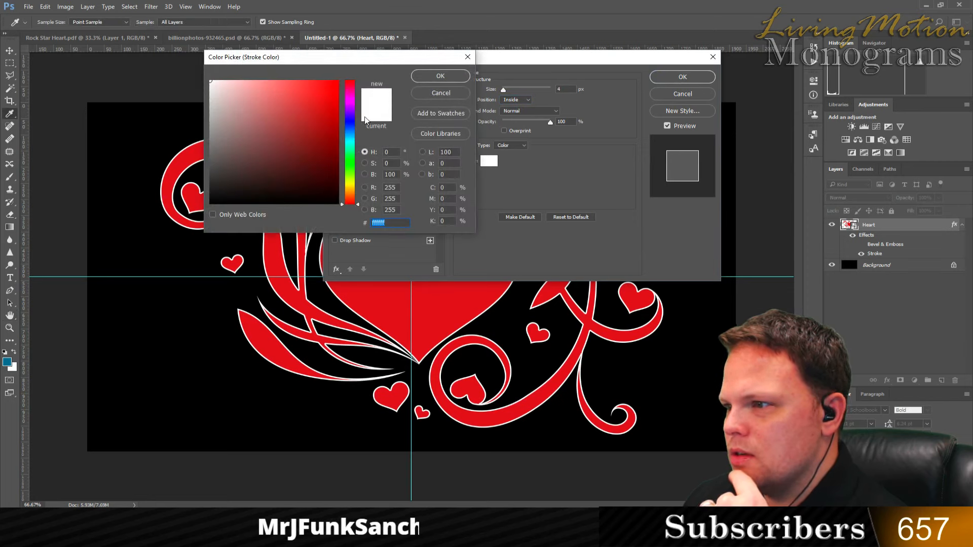
click(348, 135)
drag(347, 138, 347, 117)
click(333, 89)
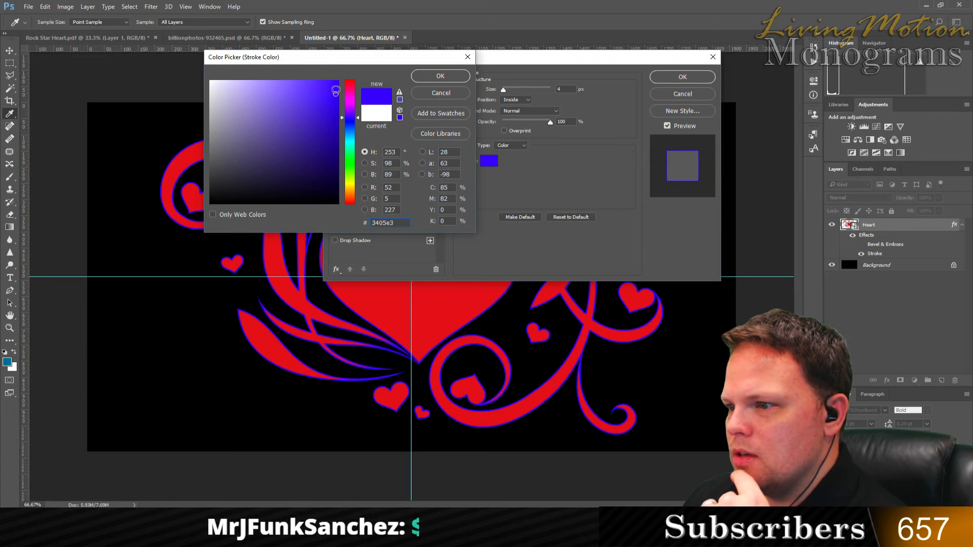
click(264, 92)
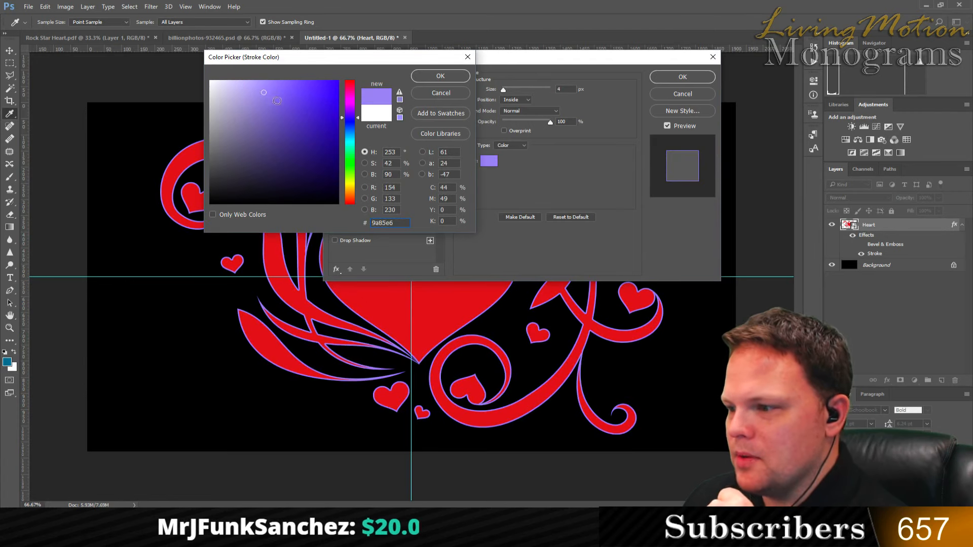
click(278, 101)
- Try a turquoise tone (3debc0) for the heart's stroke, and return the colour to white (ffffff)
mouse_move(350, 117)
mouse_down()
mouse_move(349, 100)
mouse_move(349, 150)
mouse_up()
click(317, 94)
click(327, 89)
drag(305, 90, 261, 117)
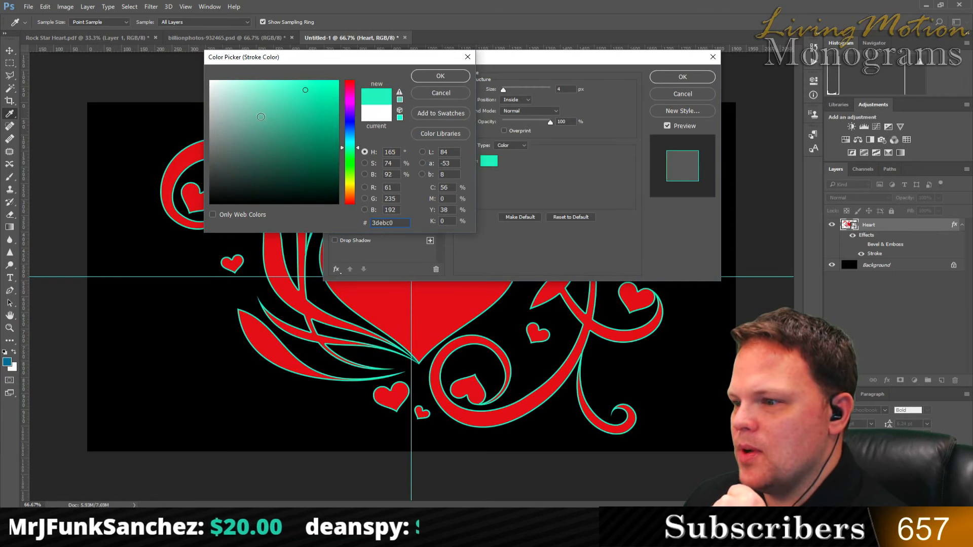
drag(350, 150, 349, 184)
mouse_move(284, 100)
mouse_down()
mouse_move(221, 97)
mouse_move(210, 82)
mouse_up()
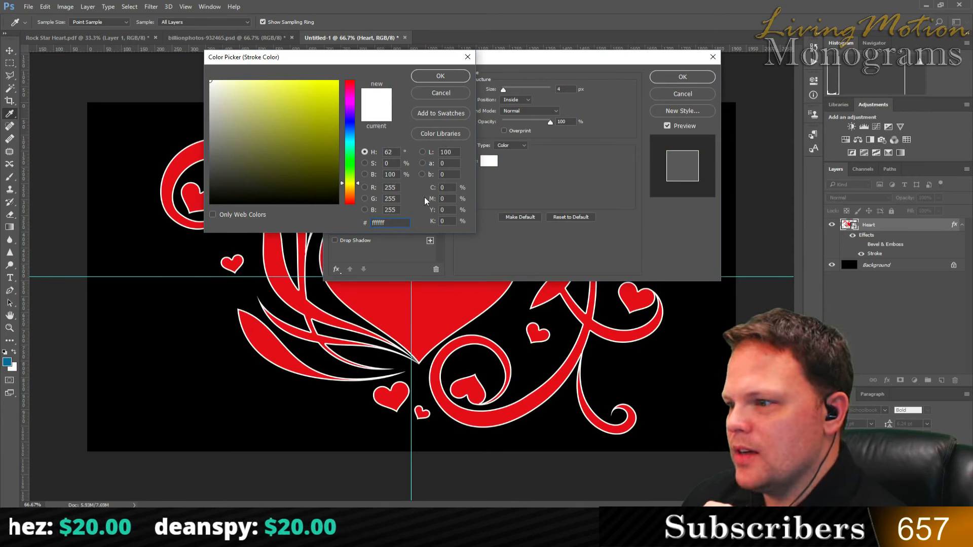
click(446, 80)
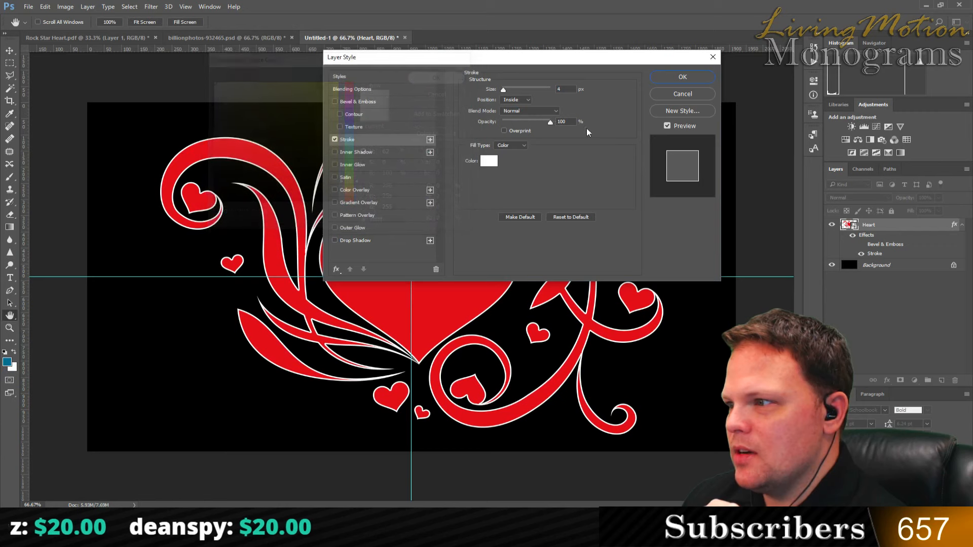
- Reduce the Heart layer's stroke size to 3 px
click(522, 100)
click(570, 108)
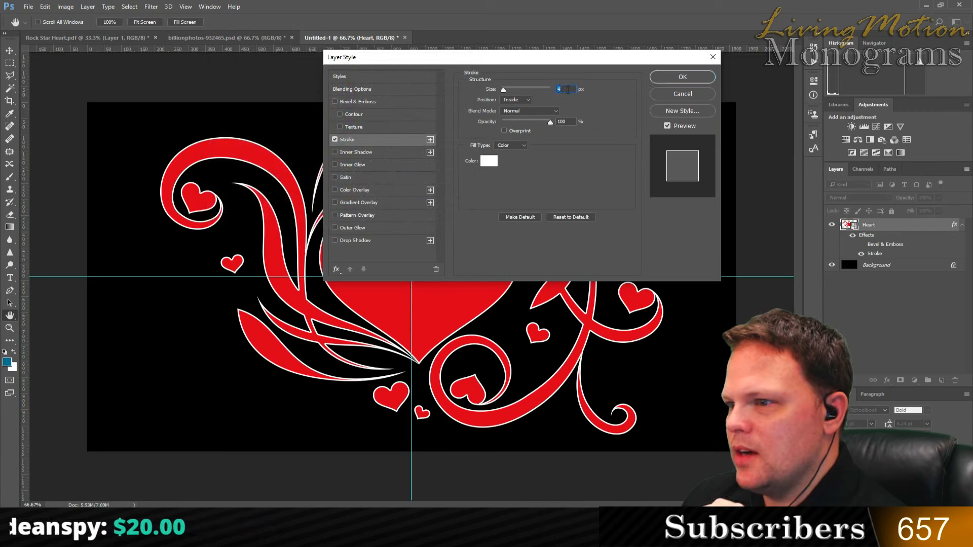
key(Down)
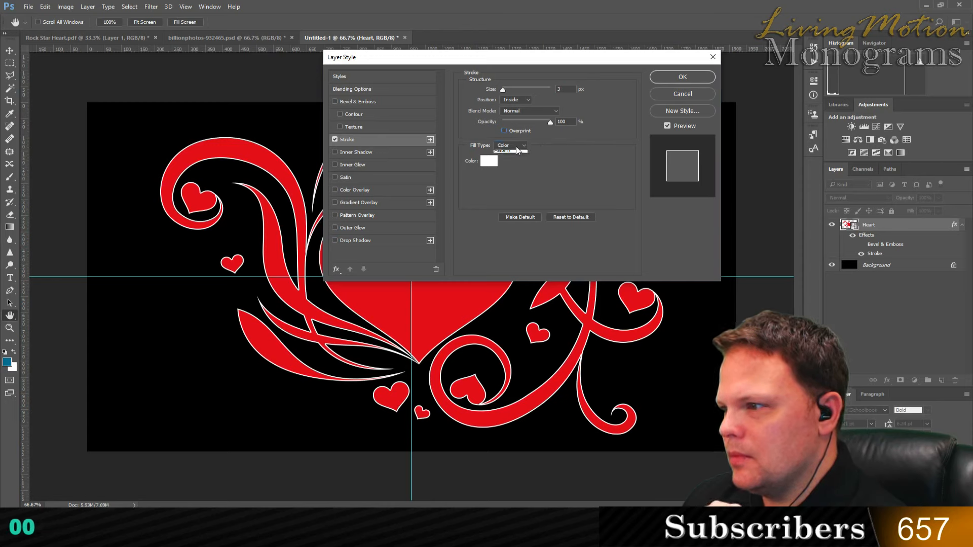
- Try a Gradient fill for the heart's stroke, comparing presets such as Black, White, the orange-yellow one and the rainbow spectrum
click(511, 160)
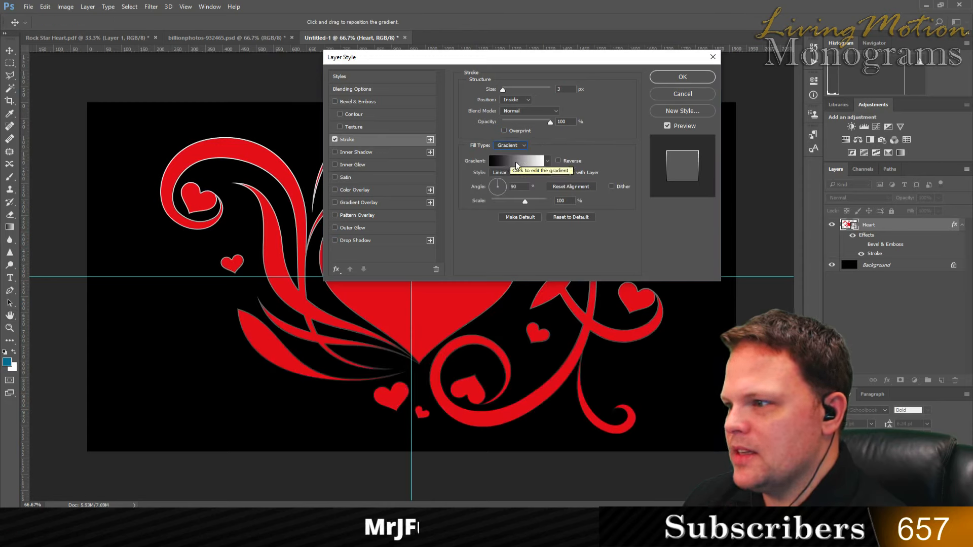
click(548, 161)
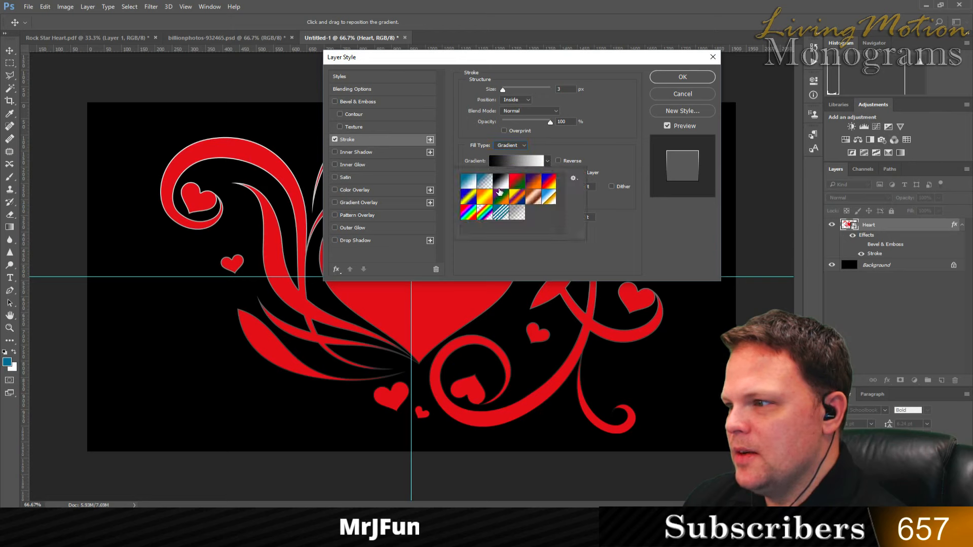
click(468, 183)
click(482, 183)
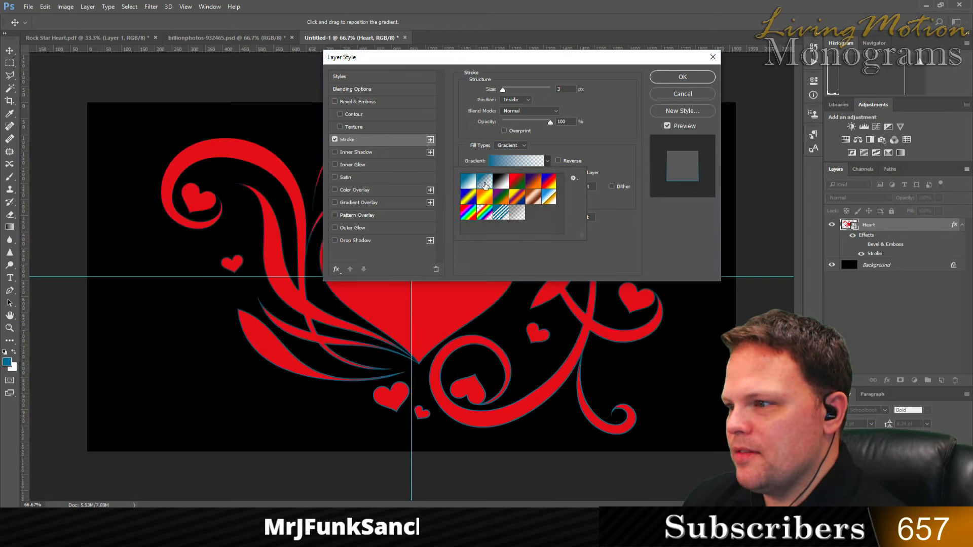
click(498, 183)
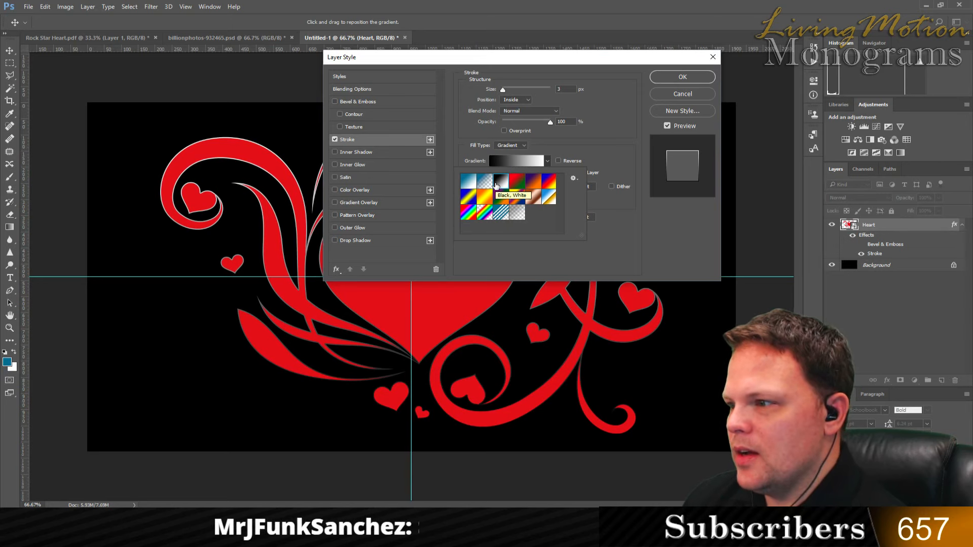
click(485, 198)
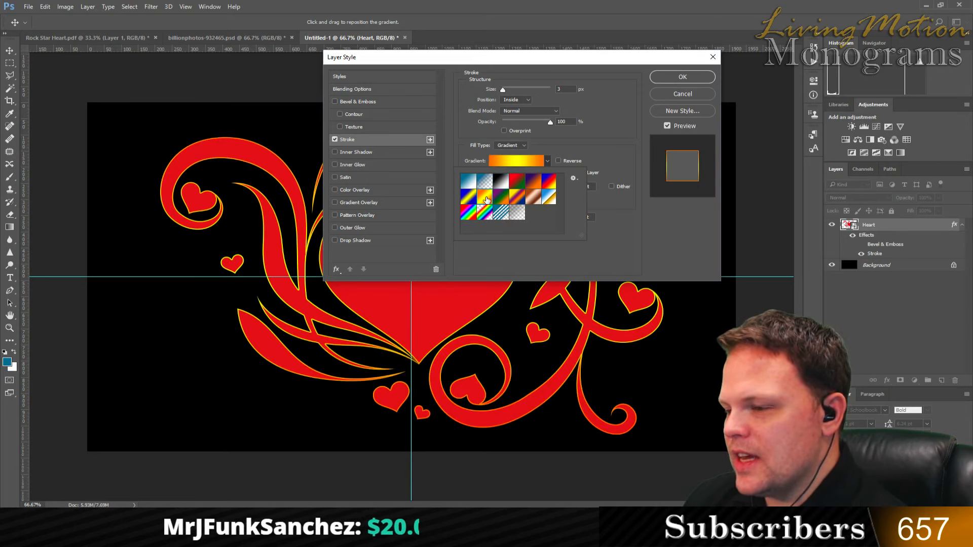
click(469, 197)
click(468, 212)
- Try a Pattern fill for the heart's stroke, comparing several of the black-and-white patterns
click(511, 145)
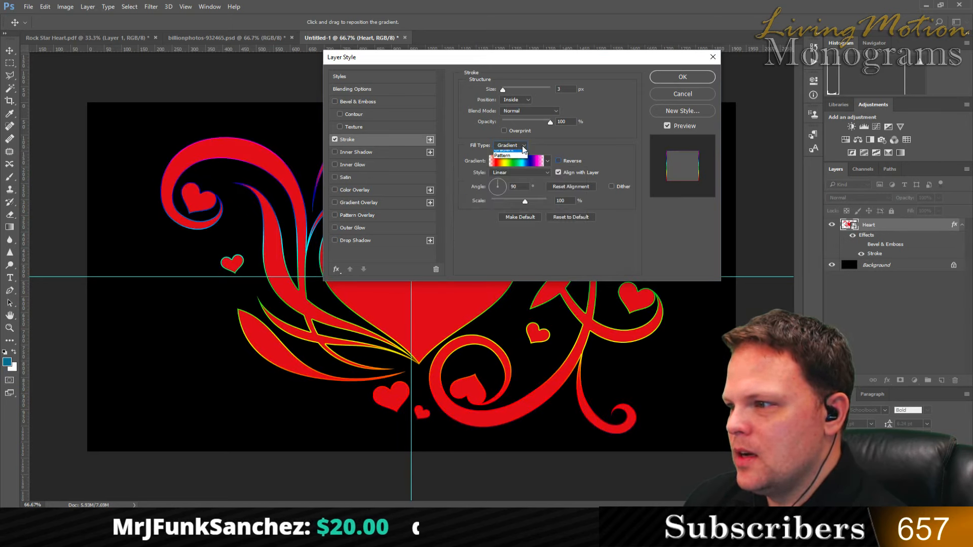
click(511, 145)
click(513, 164)
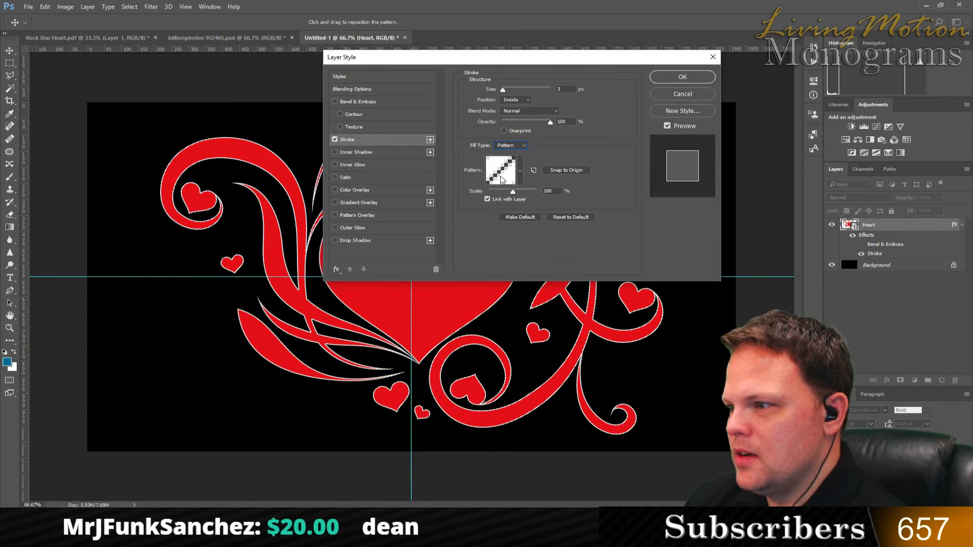
click(517, 168)
click(499, 201)
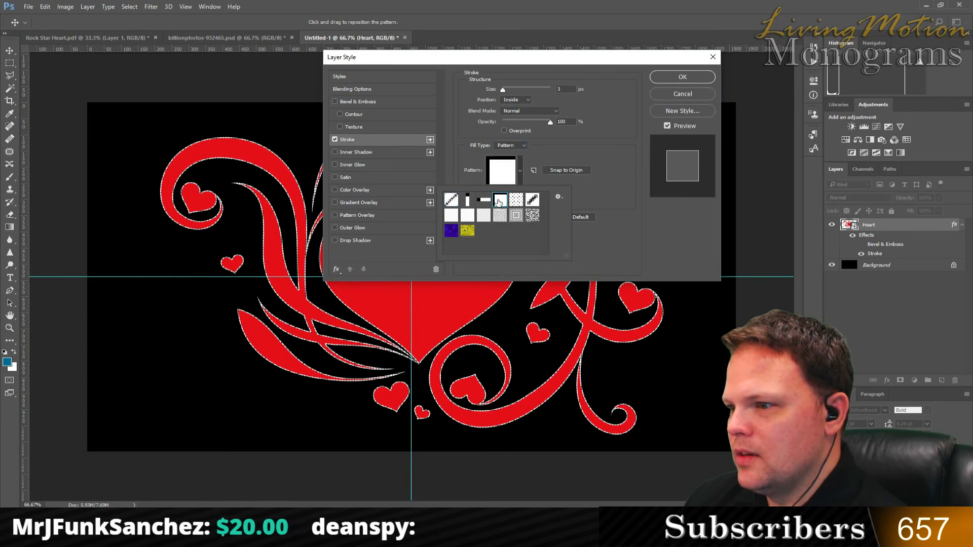
click(528, 215)
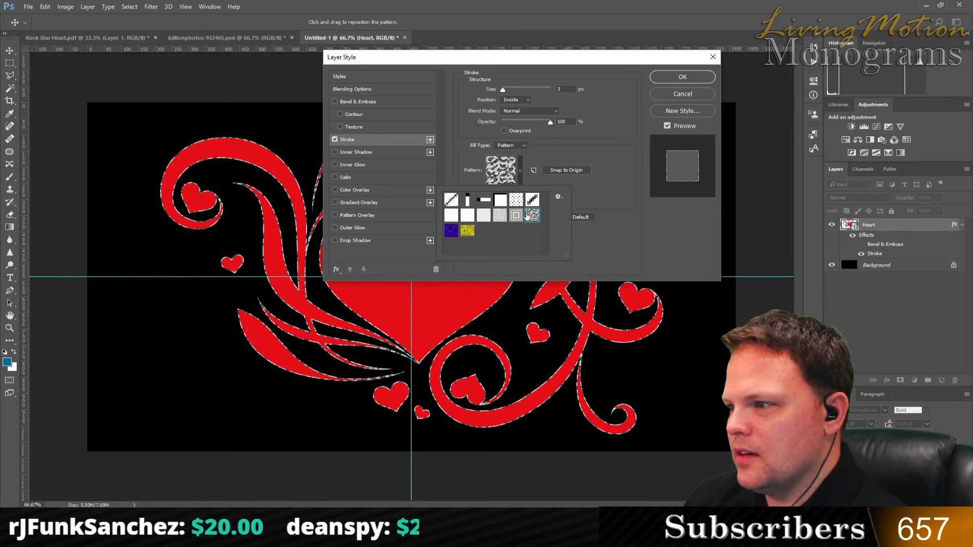
click(519, 175)
click(514, 174)
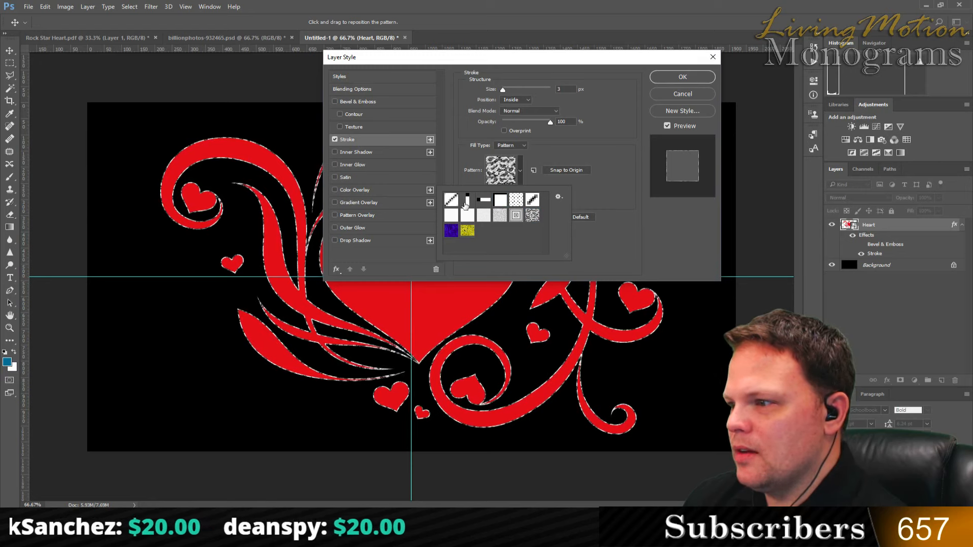
- Set the stroke's fill type back to solid Color and apply the Heart layer's style
click(516, 147)
click(517, 154)
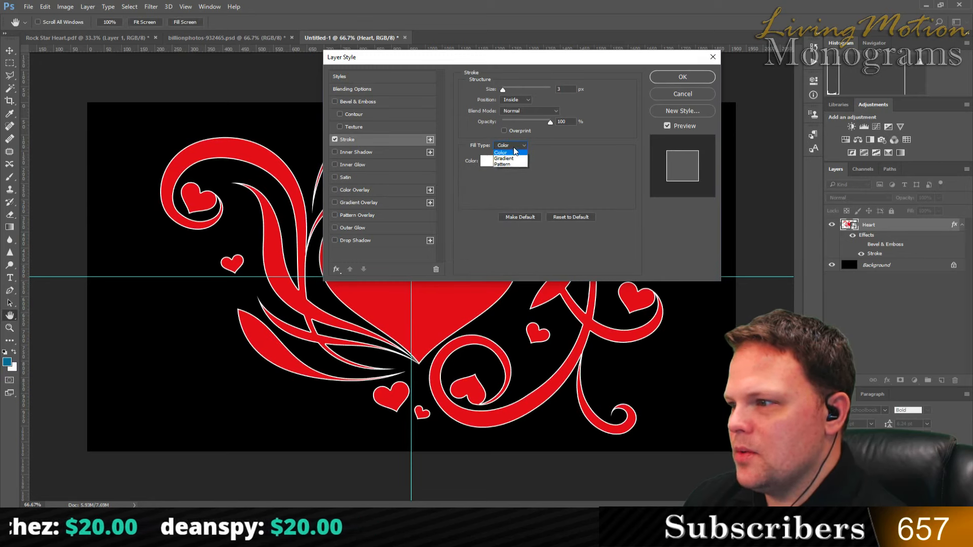
click(515, 152)
click(668, 77)
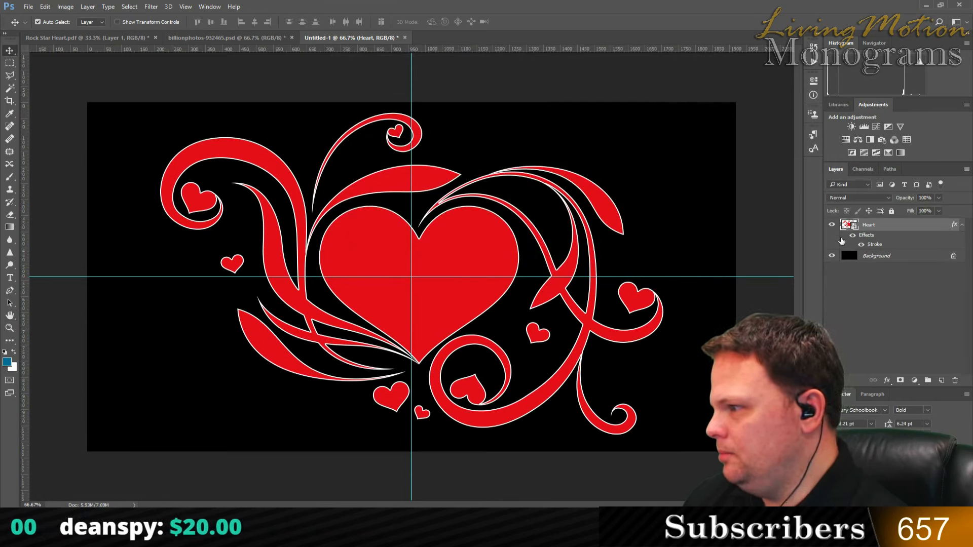
- Reopen the Heart layer's style settings and enable Bevel & Emboss with Contour, keeping the artwork uncovered by the dialog
double_click(891, 225)
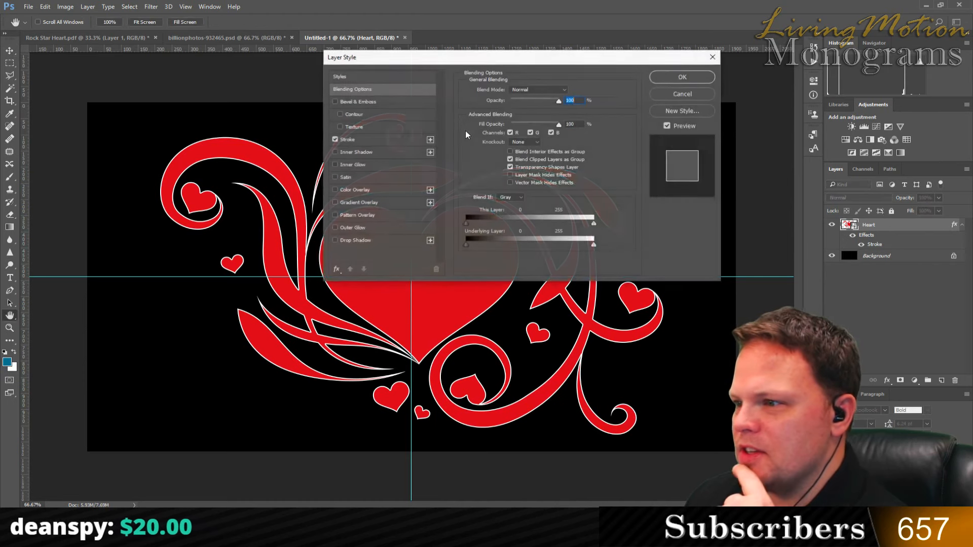
drag(385, 51, 570, 34)
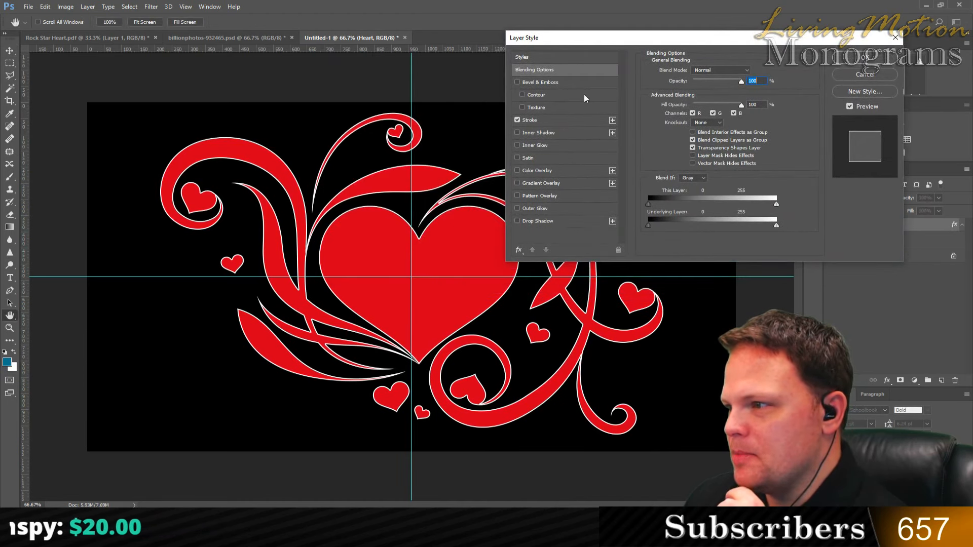
click(520, 82)
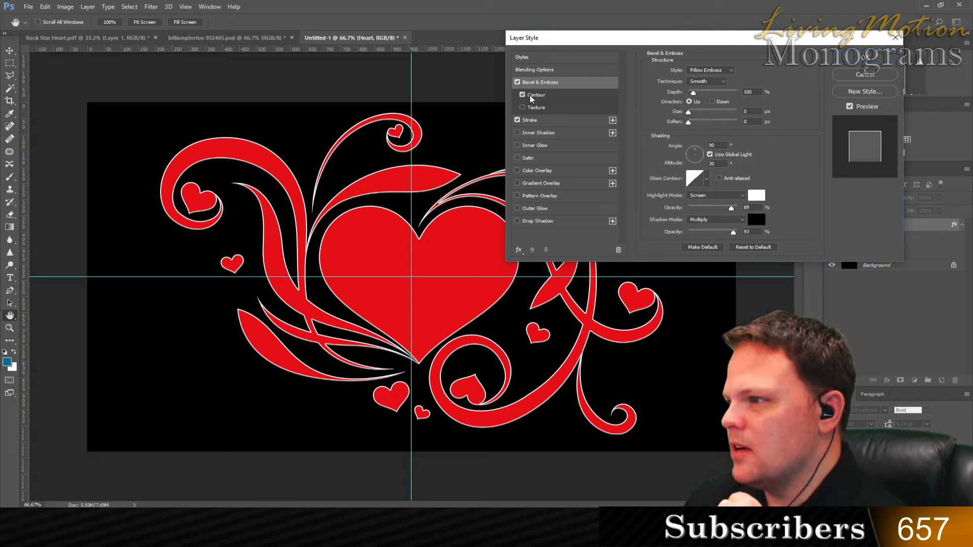
click(536, 95)
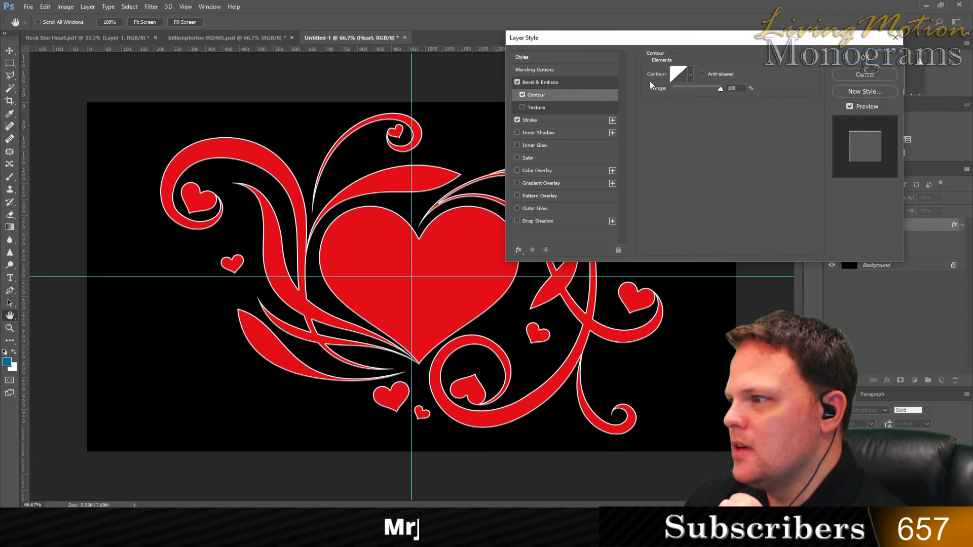
click(545, 82)
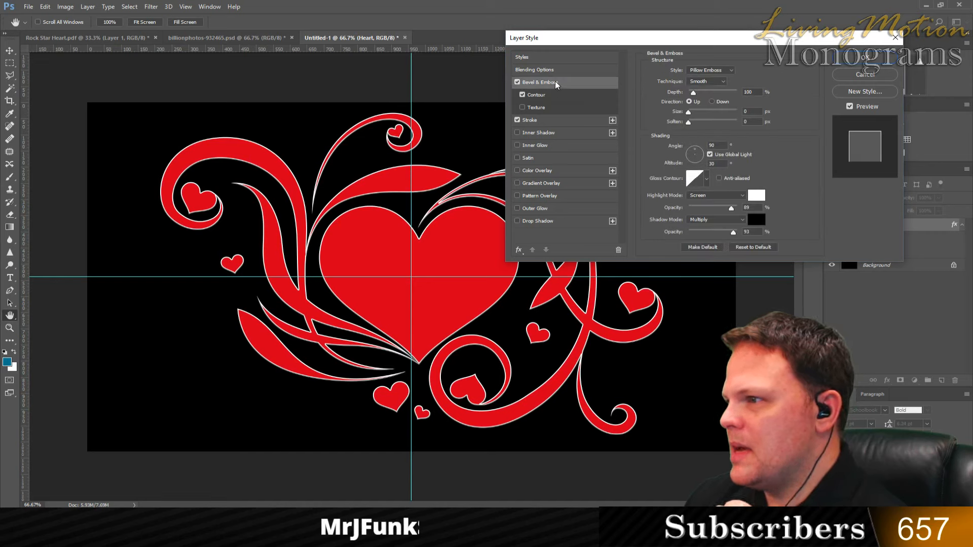
- Set the heart's bevel style to Inner Bevel with the Chisel Hard technique and a depth of 407%
click(709, 70)
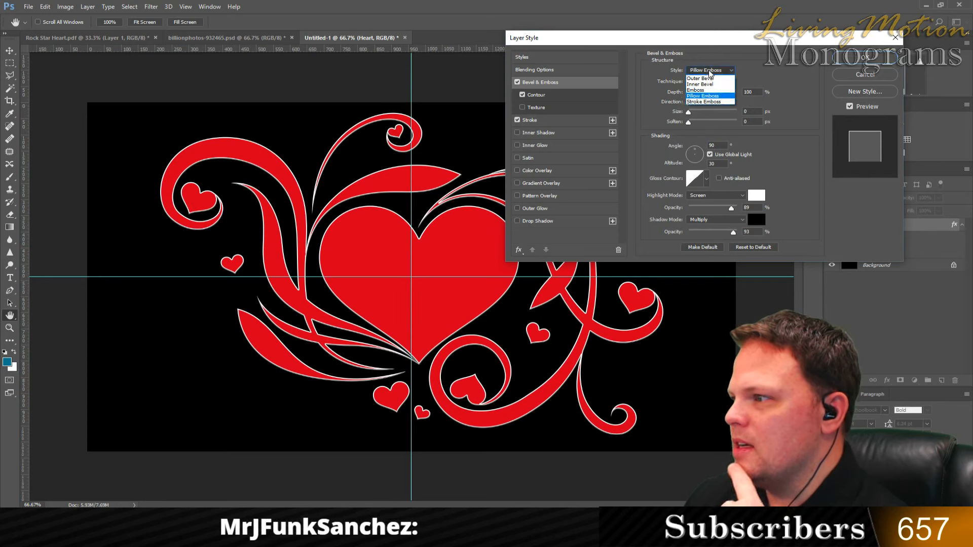
click(698, 90)
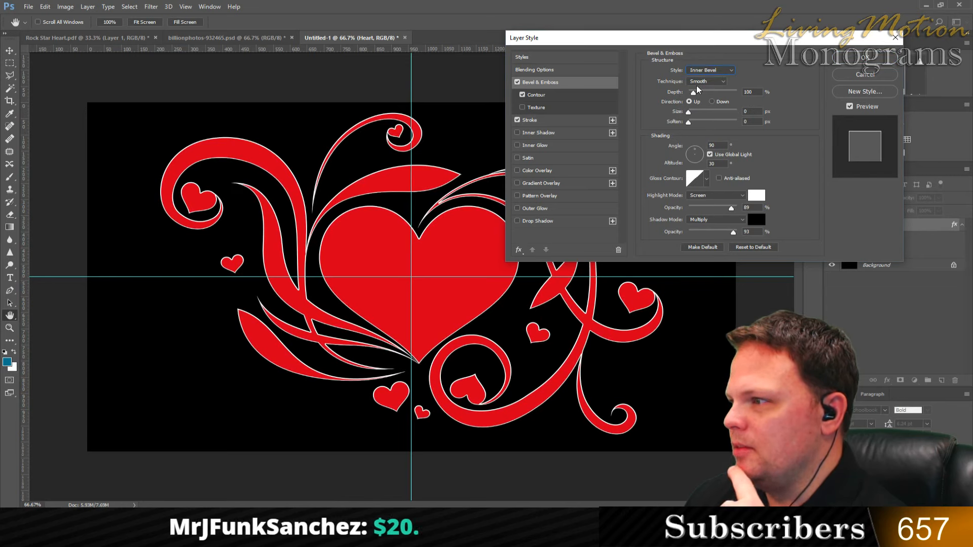
click(705, 82)
click(700, 98)
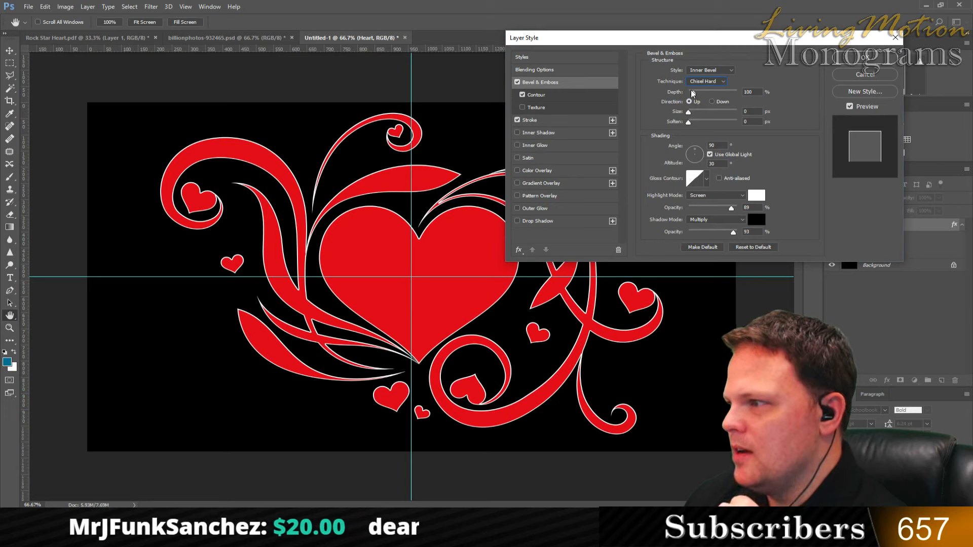
drag(692, 93, 710, 94)
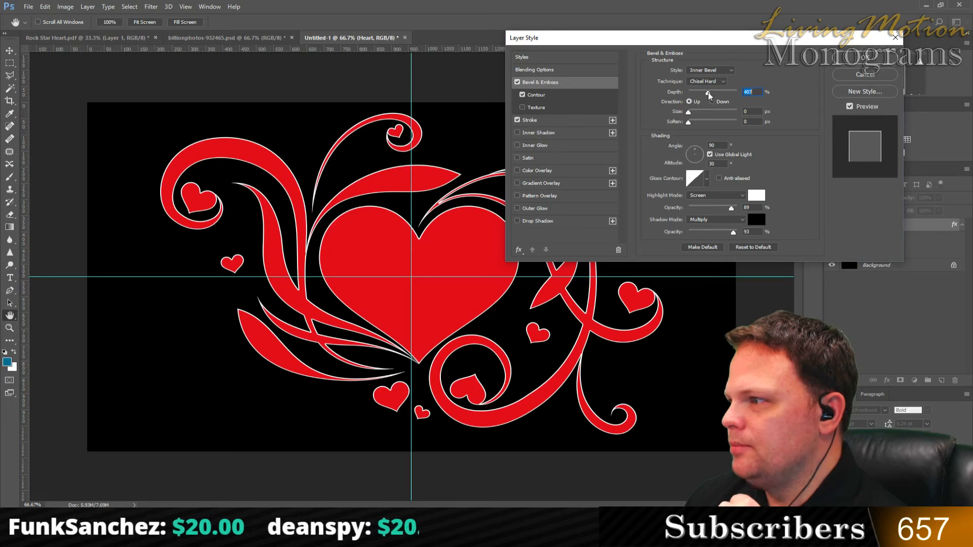
- Increase the size of the heart's bevel to 5 px and check its edges up close
click(755, 111)
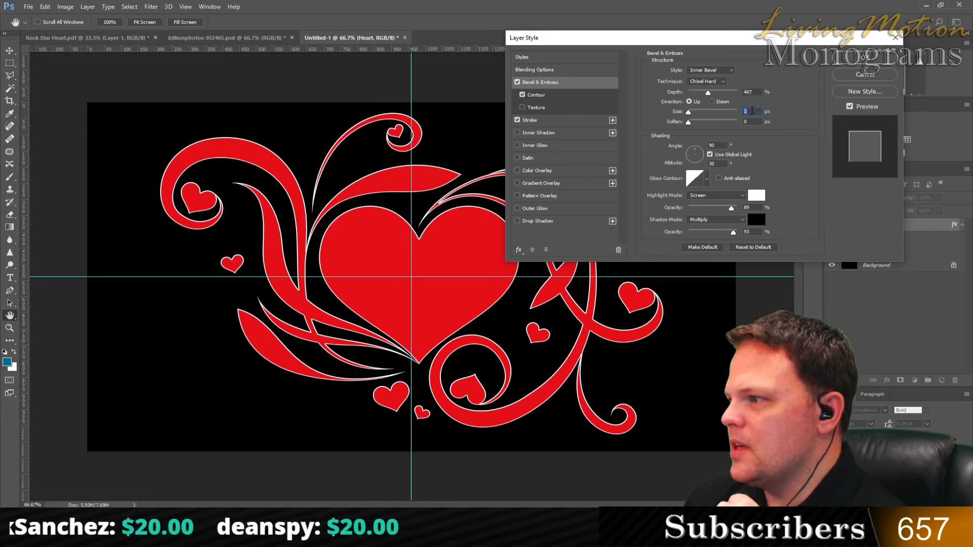
key(Up)
key(Up)
key(Up)
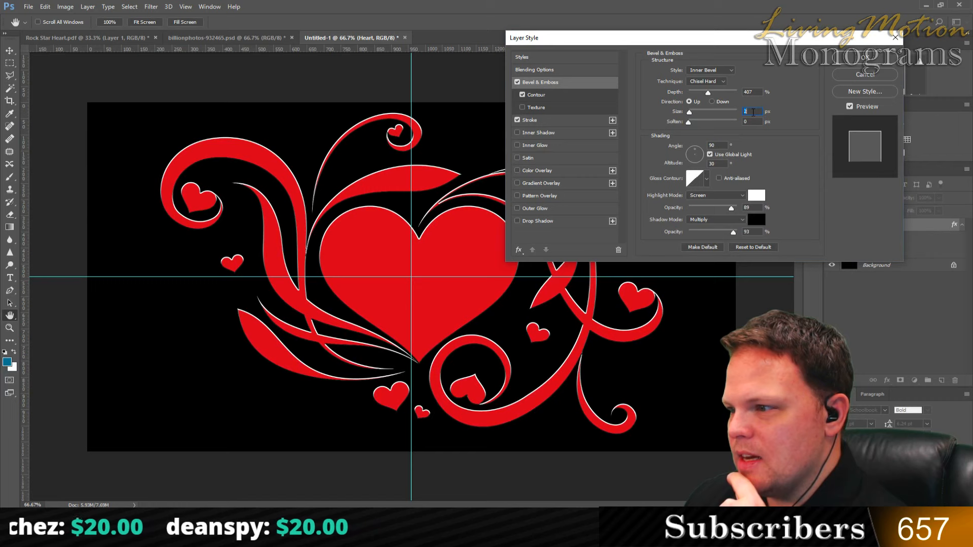
key(Up)
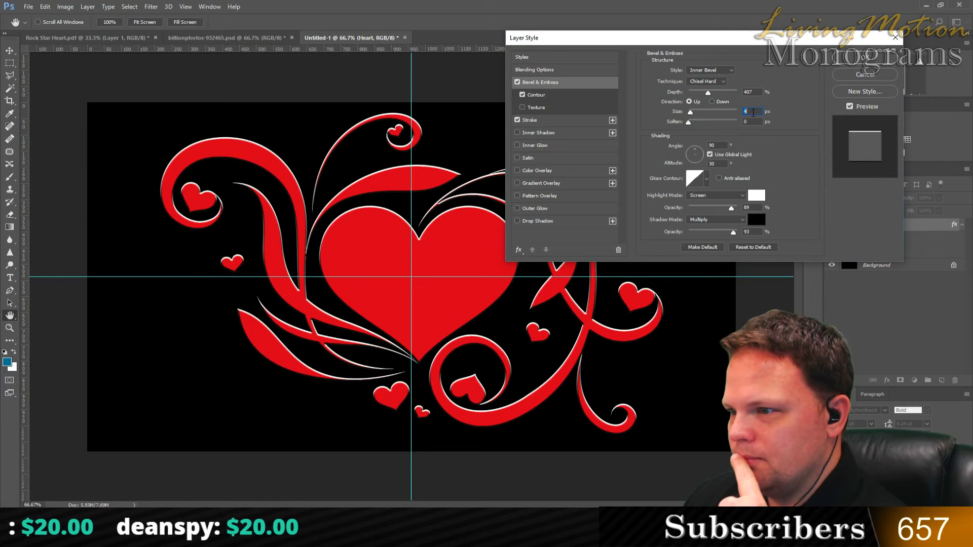
key(Up)
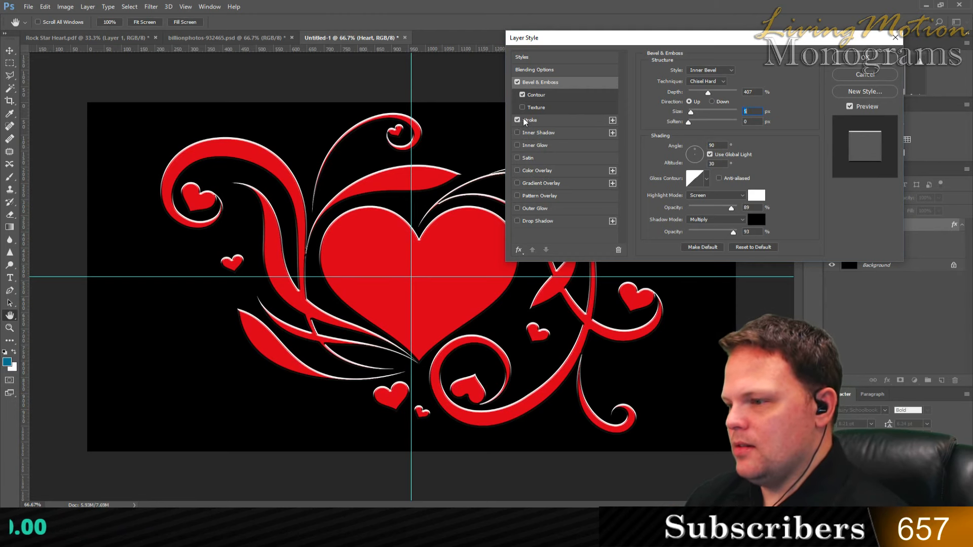
key(ctrl+plus)
key(ctrl+plus)
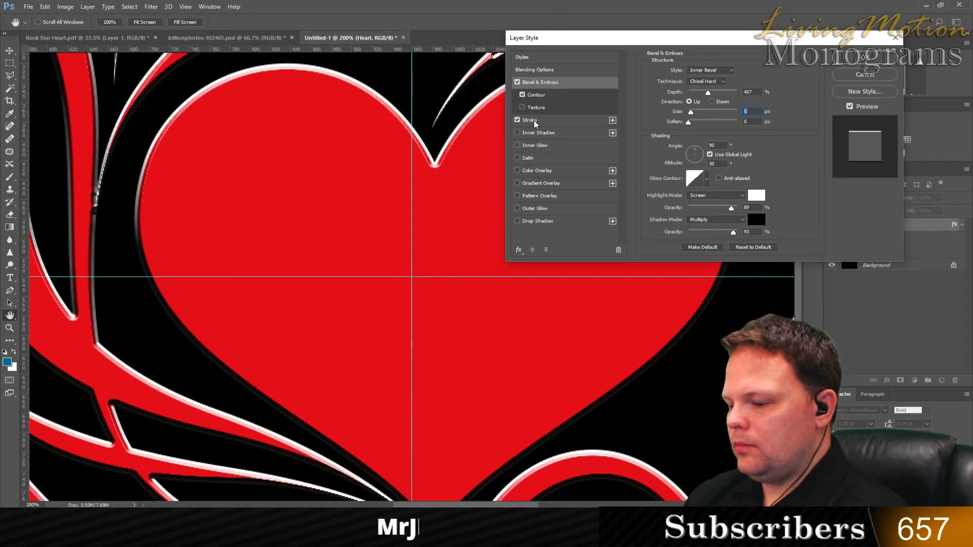
key(ctrl+minus)
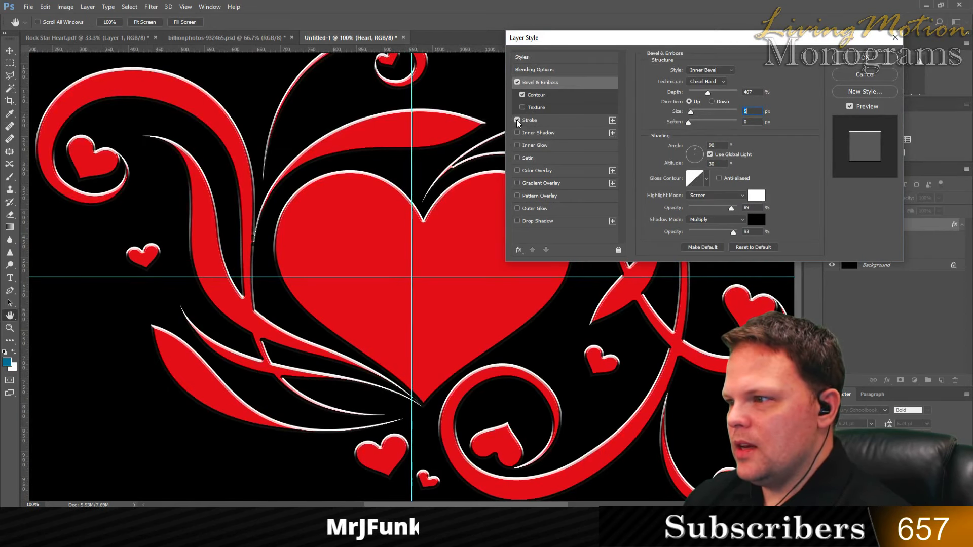
- Compare the heart artwork with and without its stroke effect
click(516, 120)
click(517, 120)
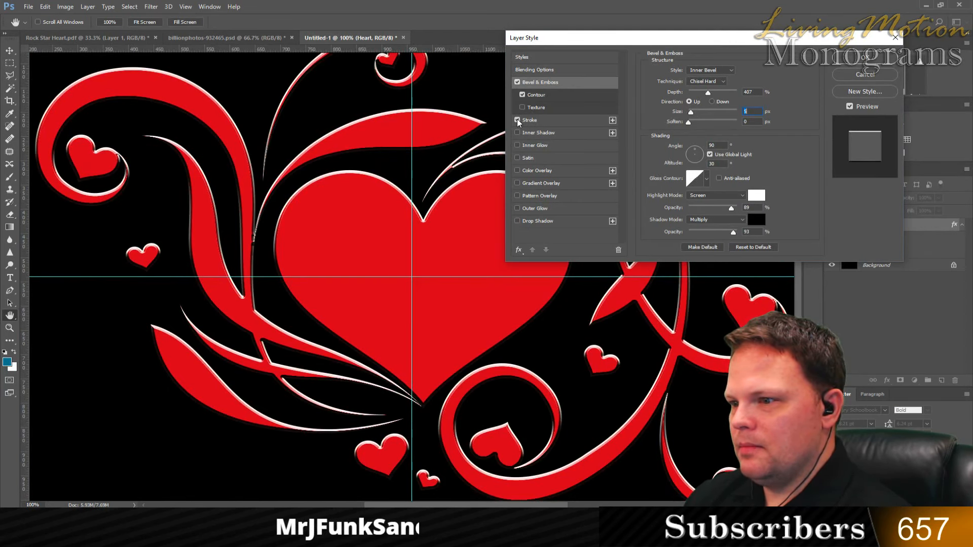
click(517, 120)
click(517, 120)
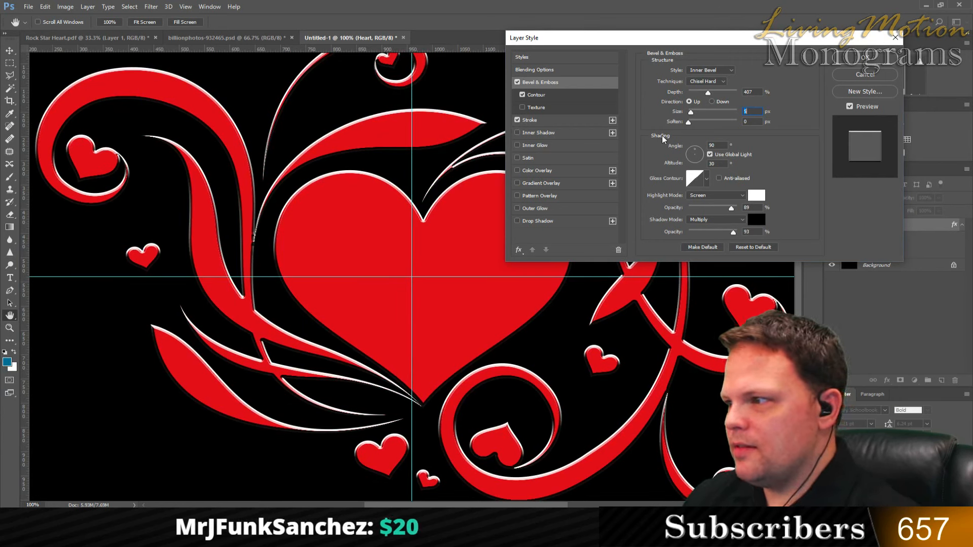
- Change the heart's bevel technique to Smooth and set the bevel size to 7 px
click(711, 82)
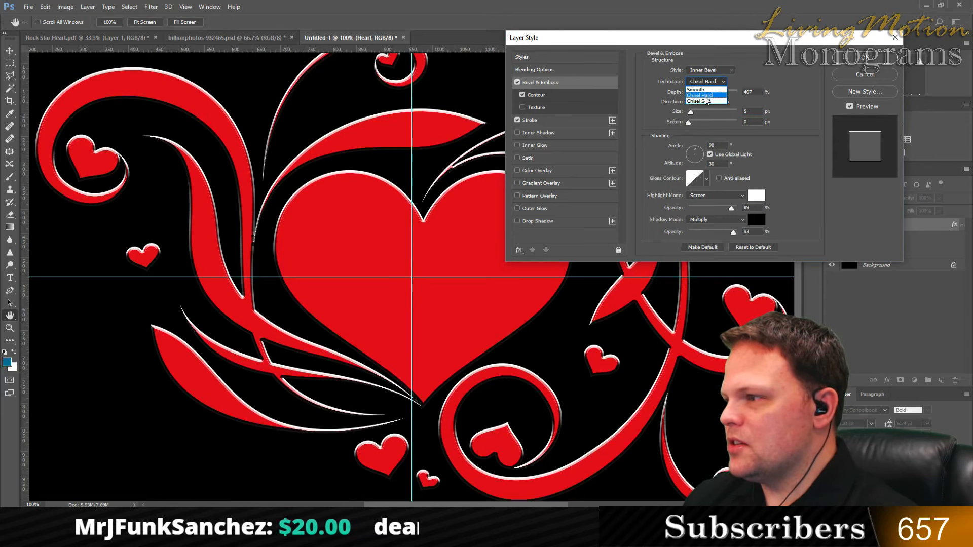
click(697, 90)
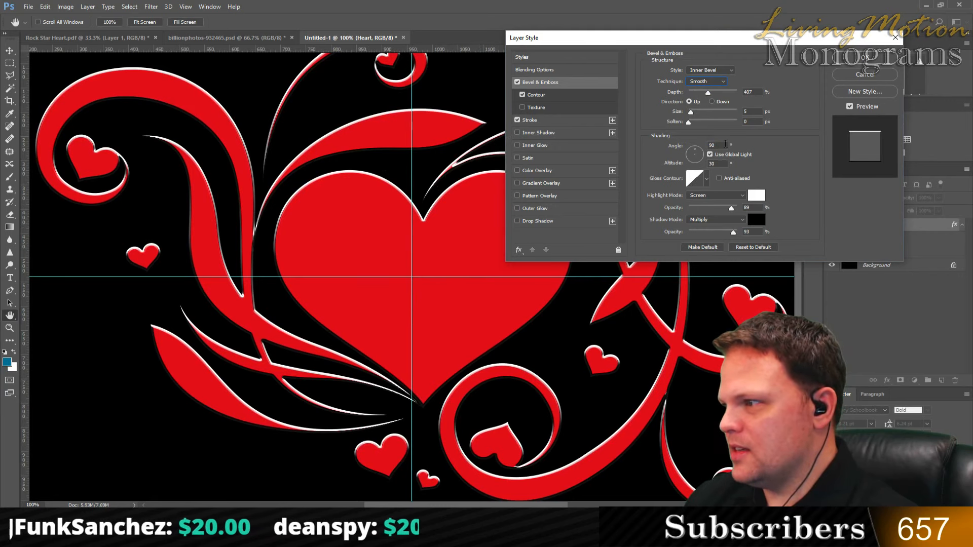
click(746, 110)
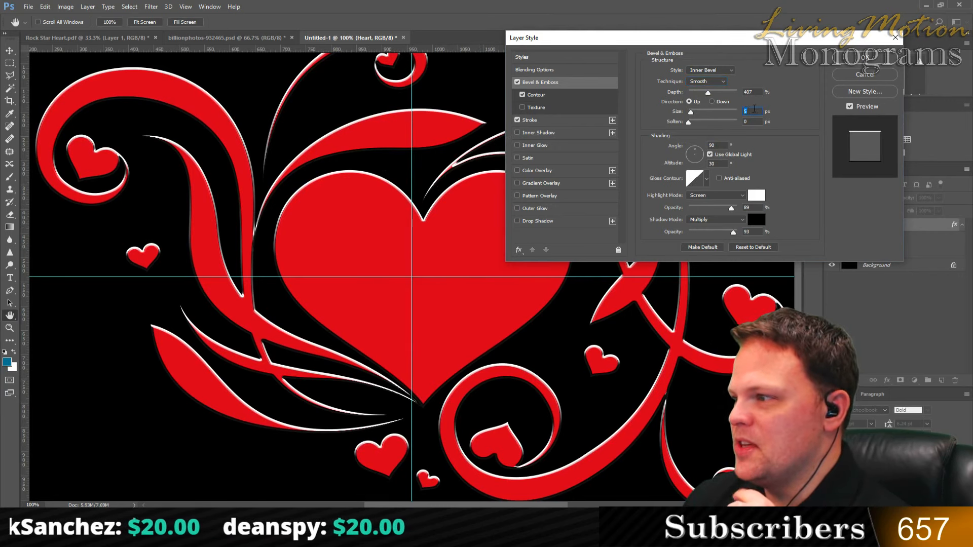
key(Up)
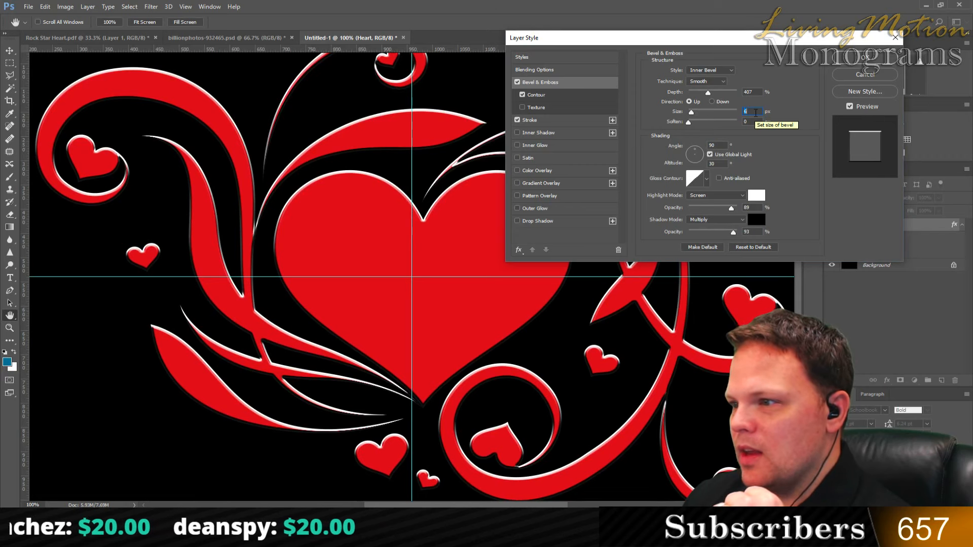
key(Up)
key(Up)
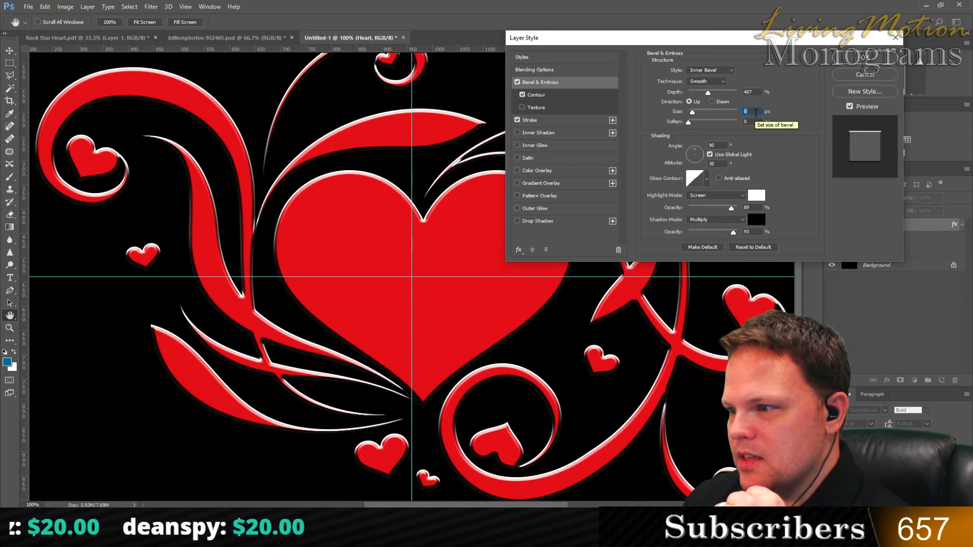
key(Down)
key(Up)
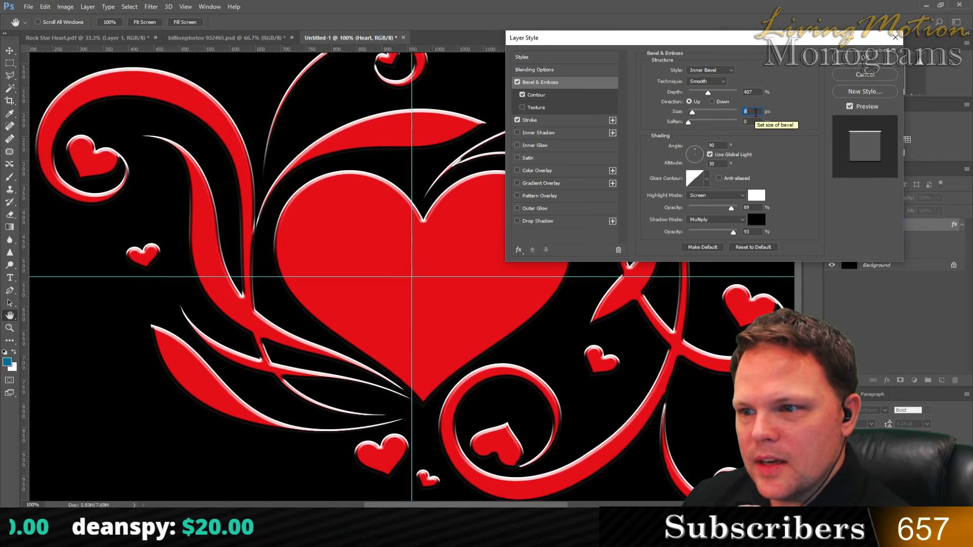
key(Down)
key(Up)
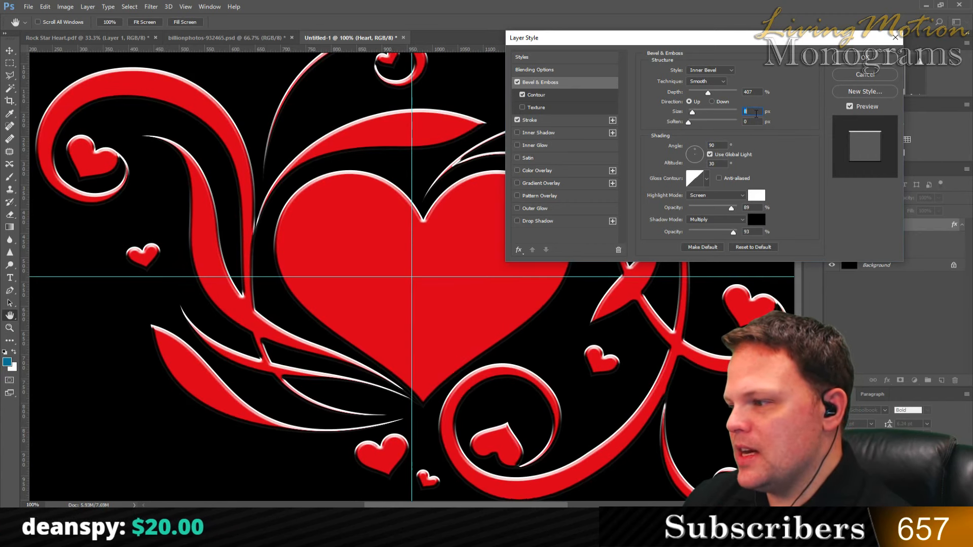
key(Down)
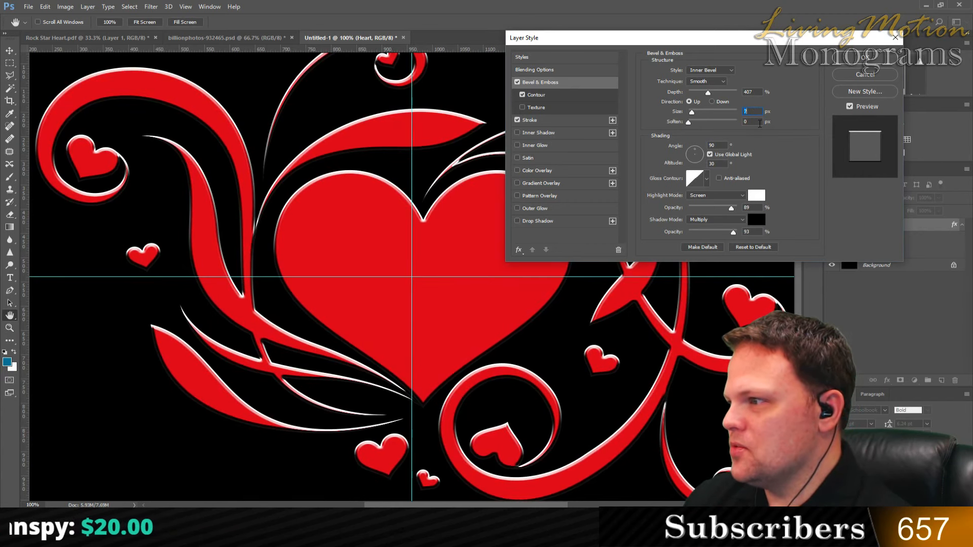
- Set the Soften value of the heart's bevel to 4 px
key(Tab)
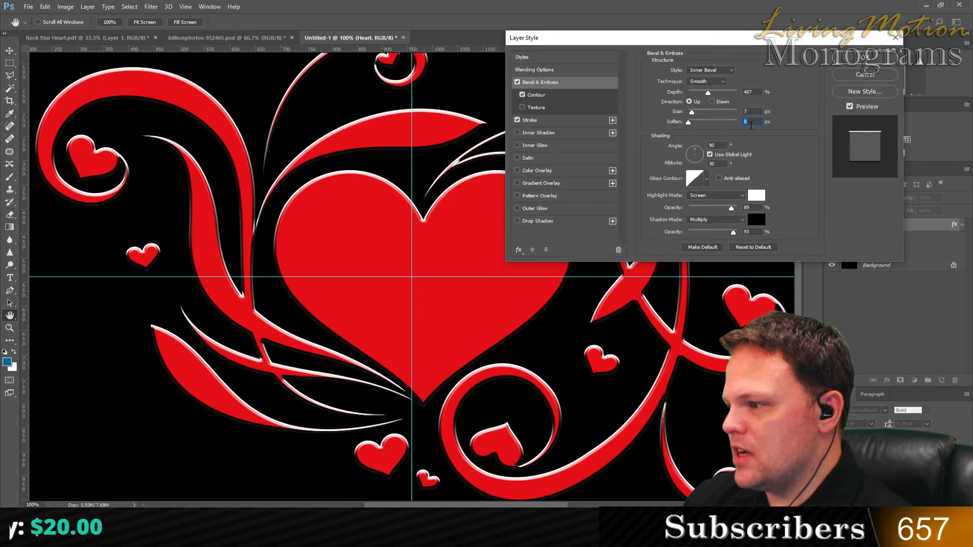
key(Up)
key(Up)
key(Up)
key(Up)
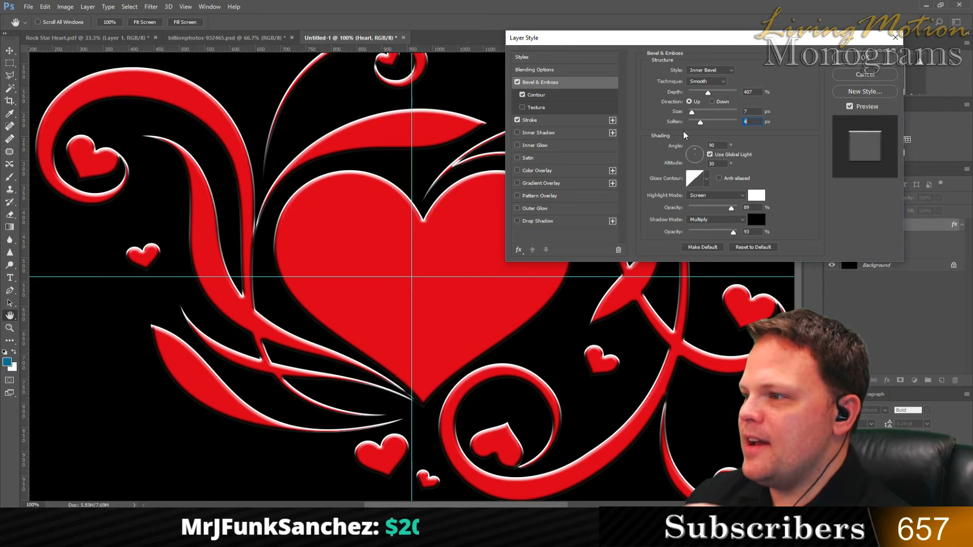
- Try Color Overlay, Gradient Overlay, Pattern Overlay and Outer Glow on the heart, switching each effect back off
click(553, 120)
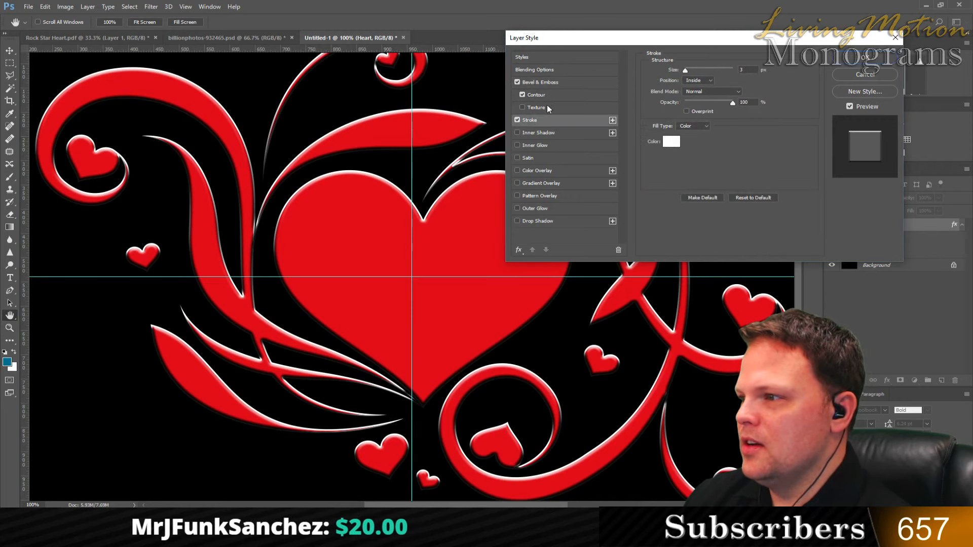
click(542, 171)
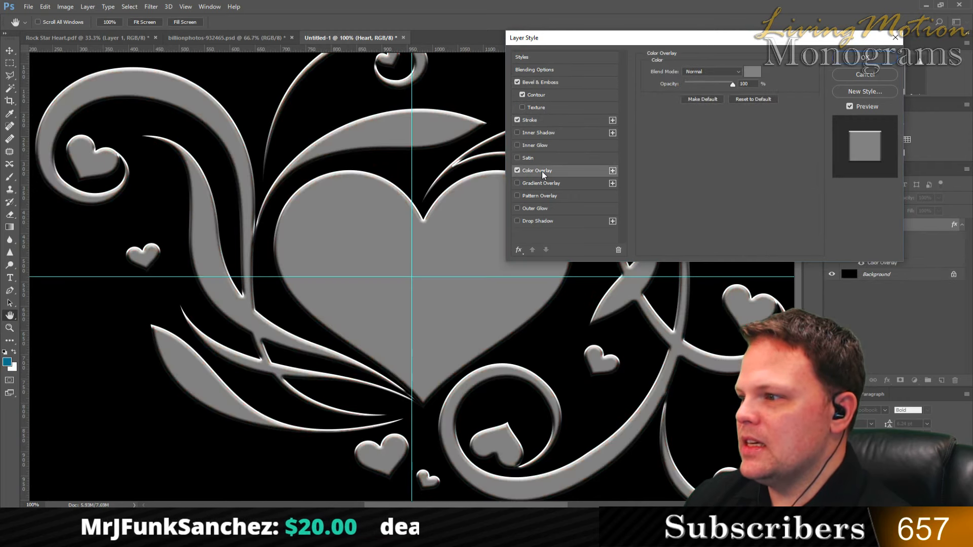
click(543, 184)
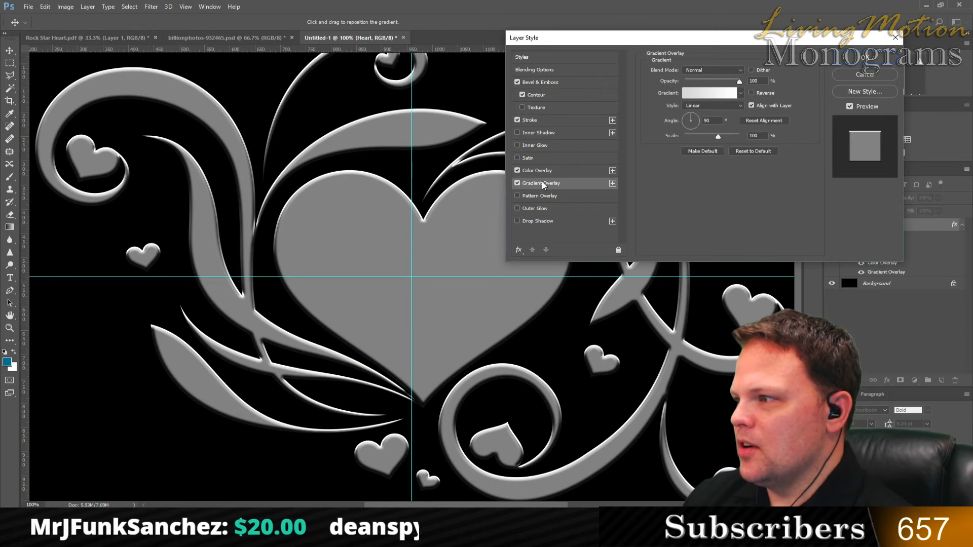
click(517, 171)
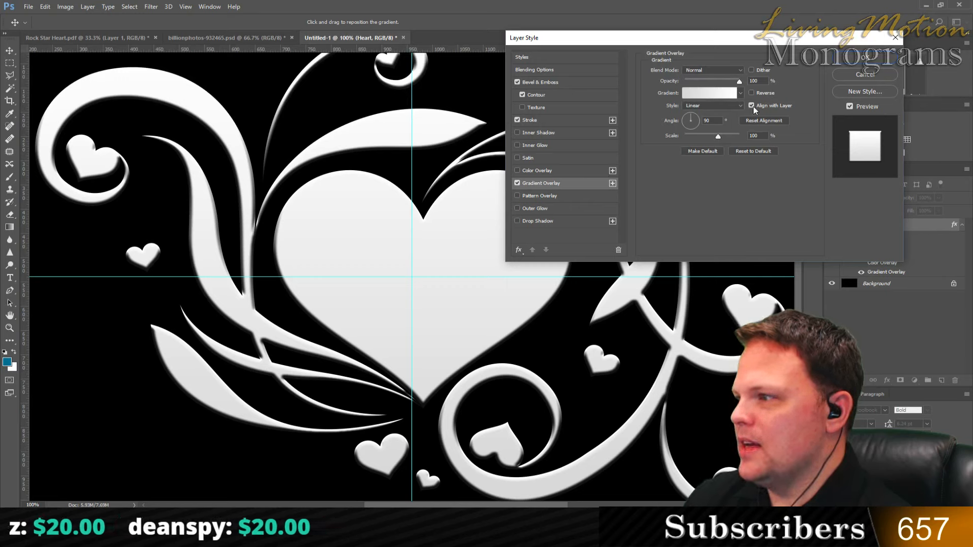
click(517, 183)
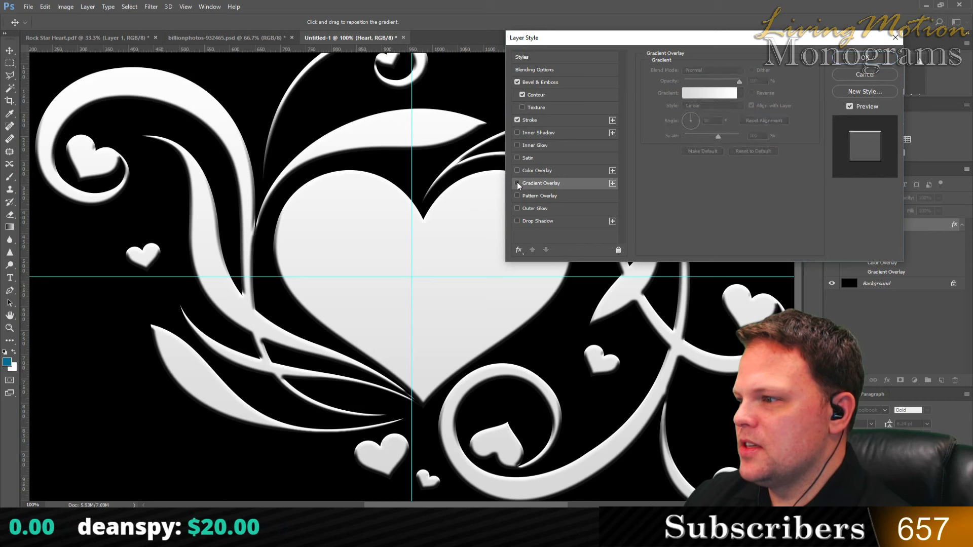
click(548, 197)
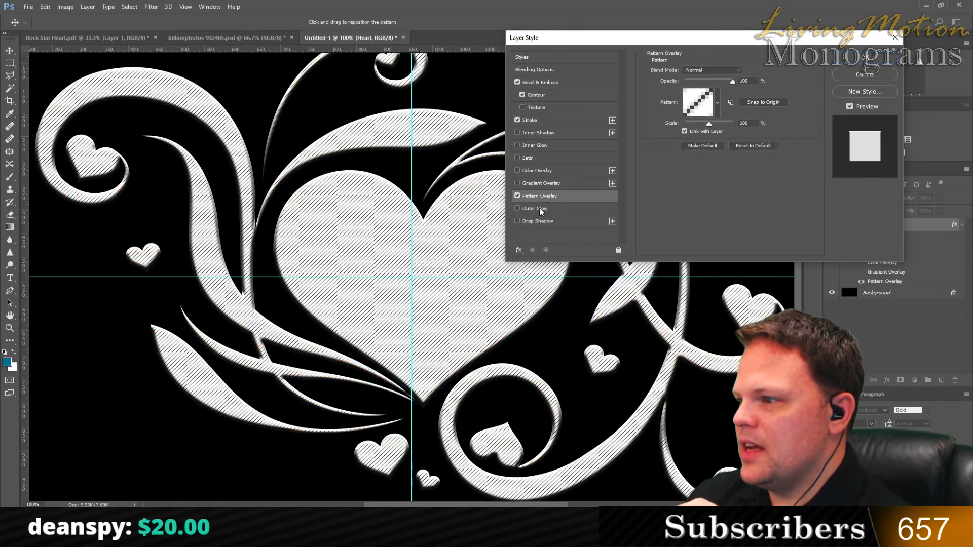
click(517, 196)
click(539, 210)
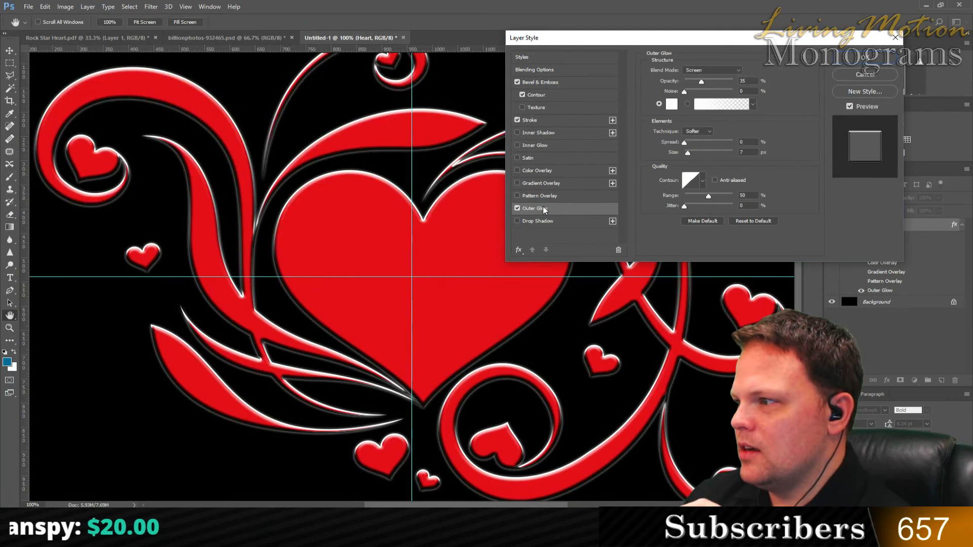
click(517, 208)
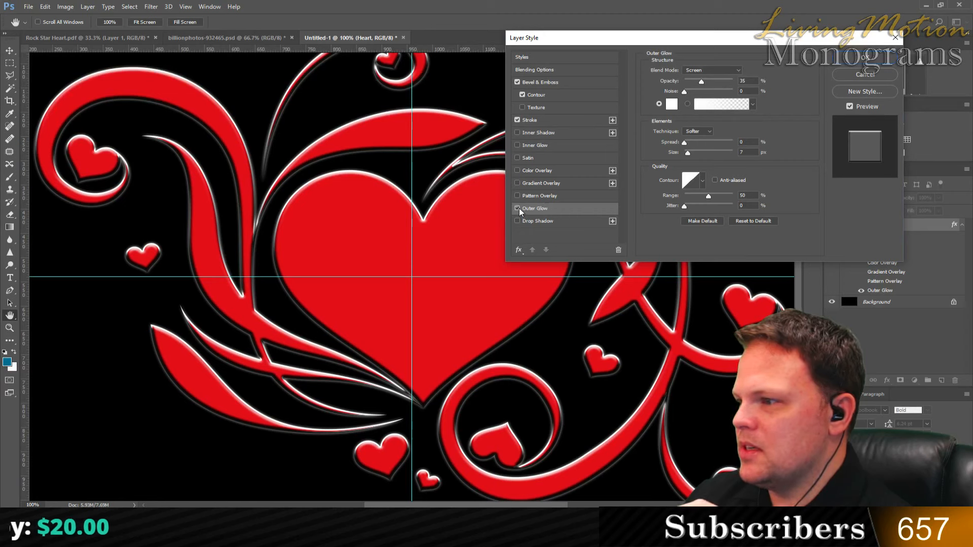
click(537, 121)
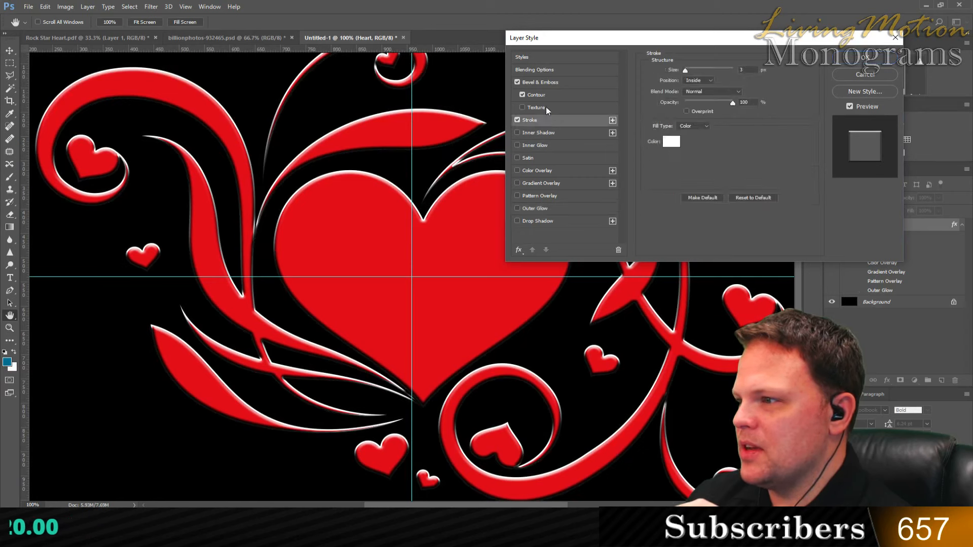
- Turn off global light for the heart's bevel, set its angle to 143° and altitude to 42°, and apply the layer style
click(550, 85)
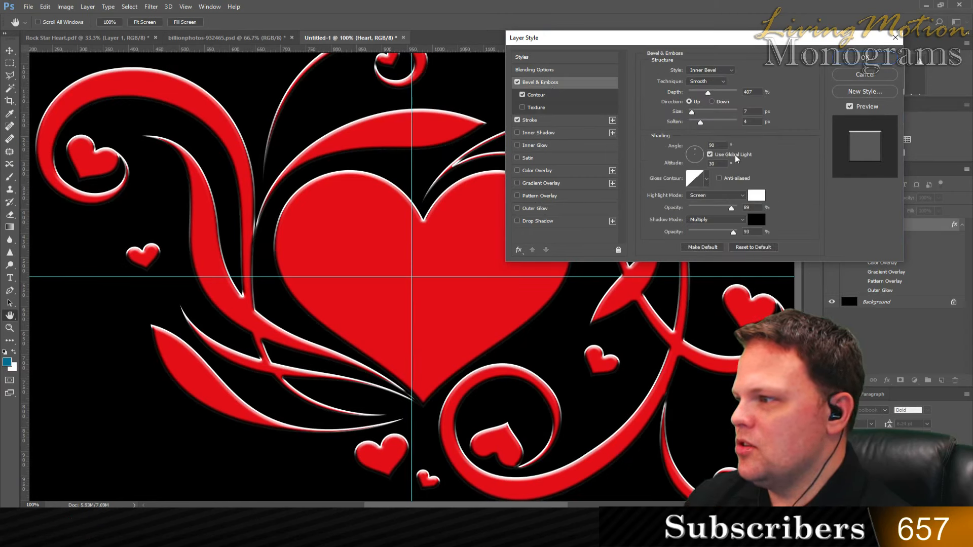
click(710, 156)
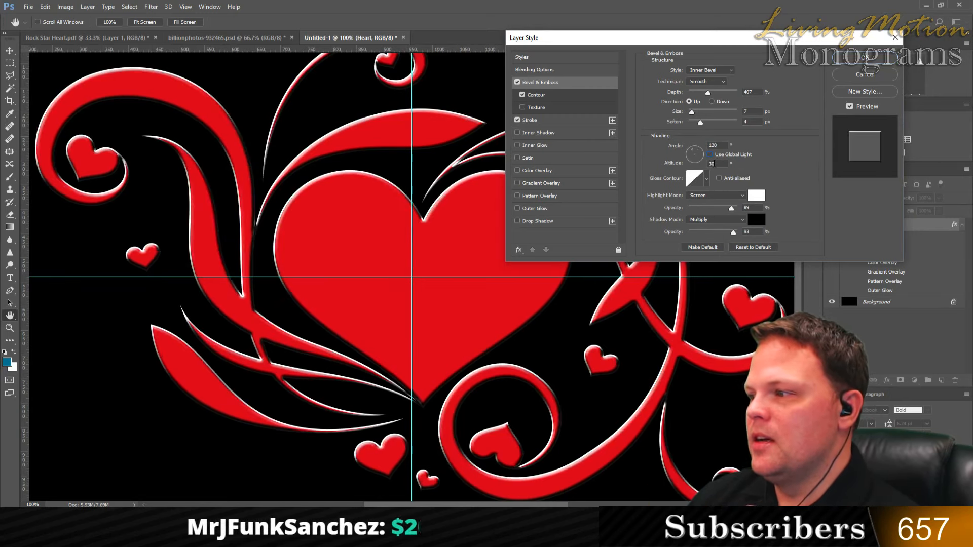
click(711, 156)
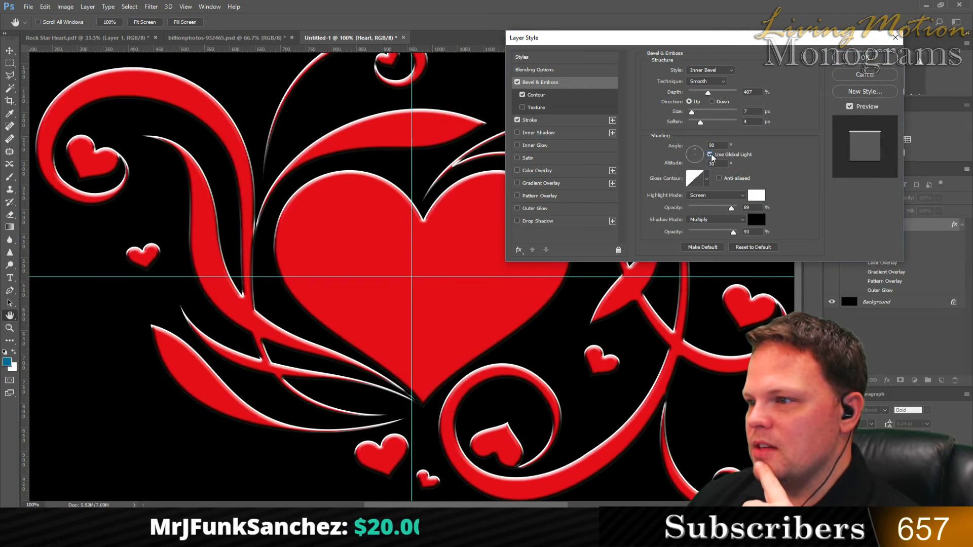
click(711, 156)
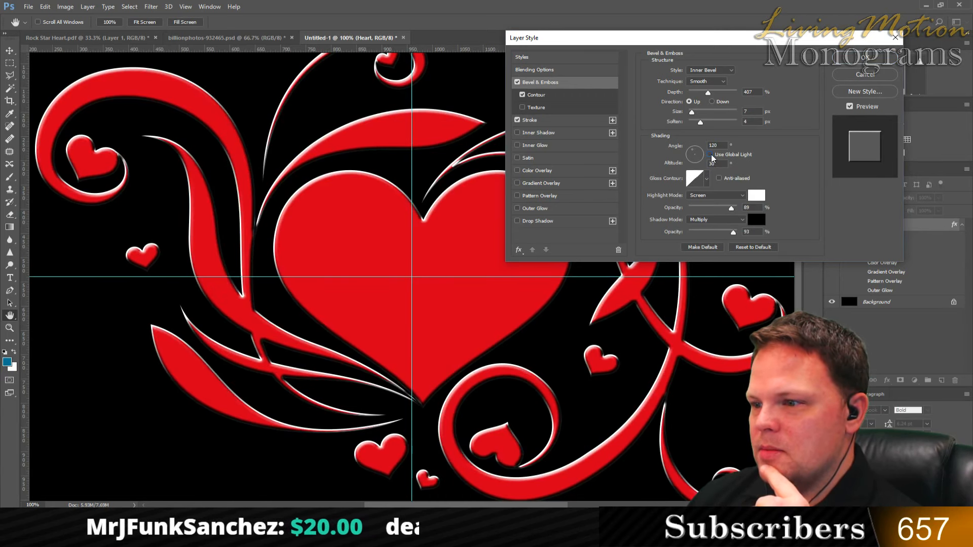
drag(703, 155, 700, 155)
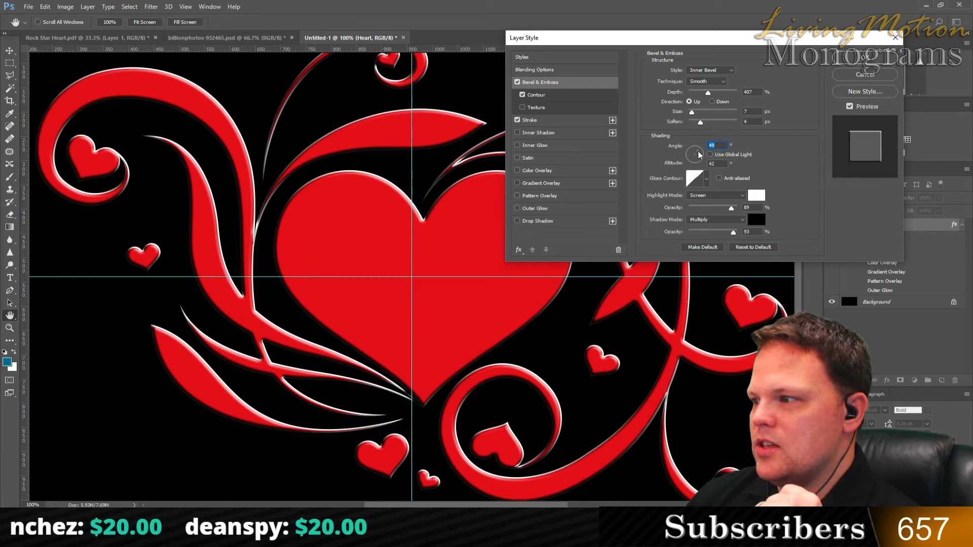
scroll(722, 145, up, 20)
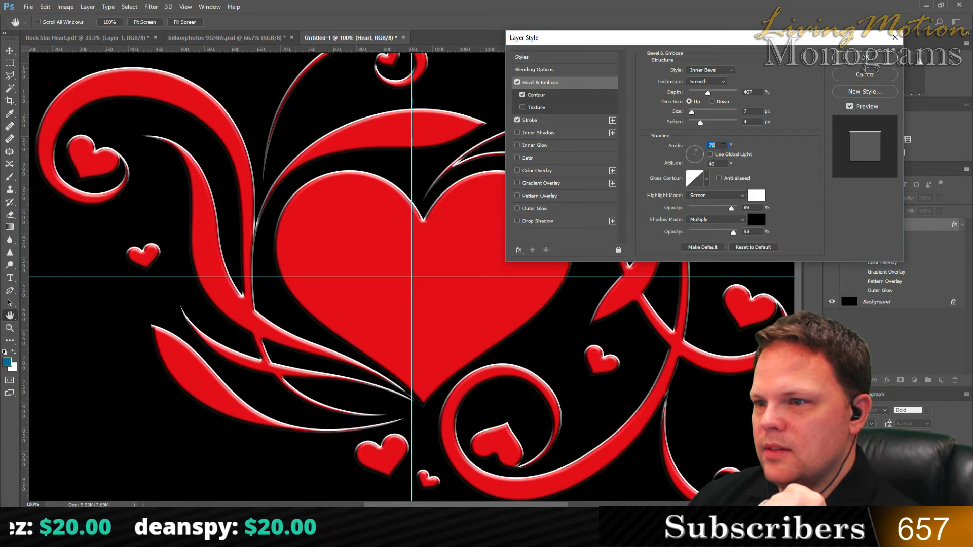
scroll(723, 147, down, 3)
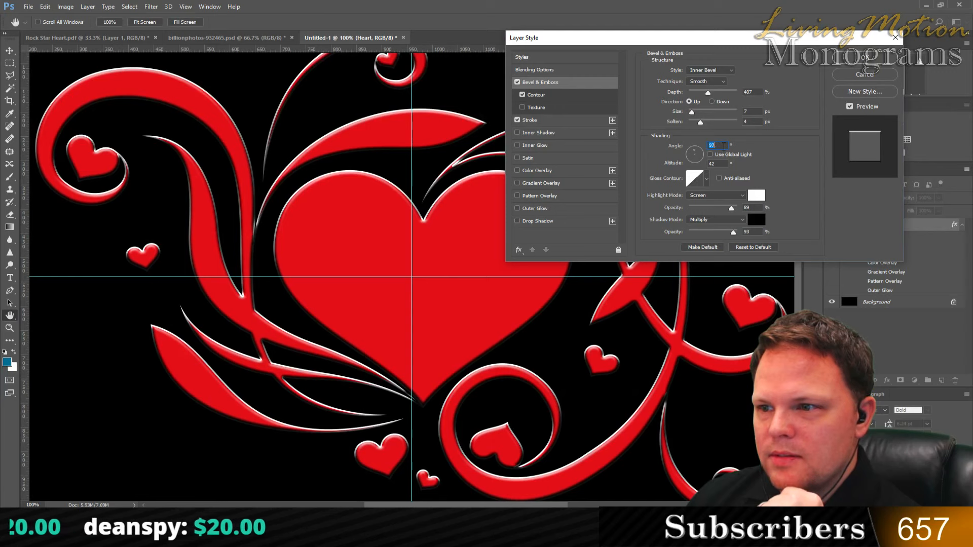
scroll(723, 147, up, 20)
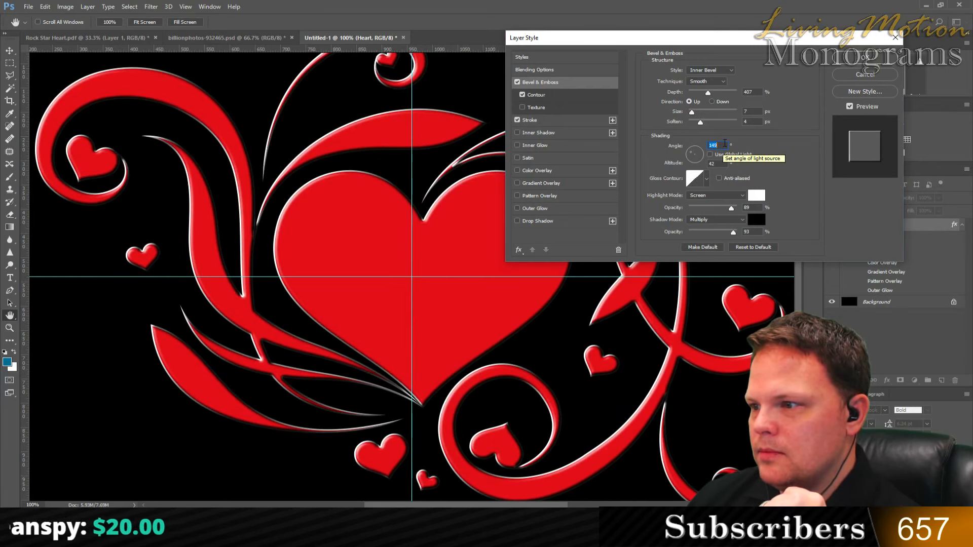
scroll(725, 144, down, 6)
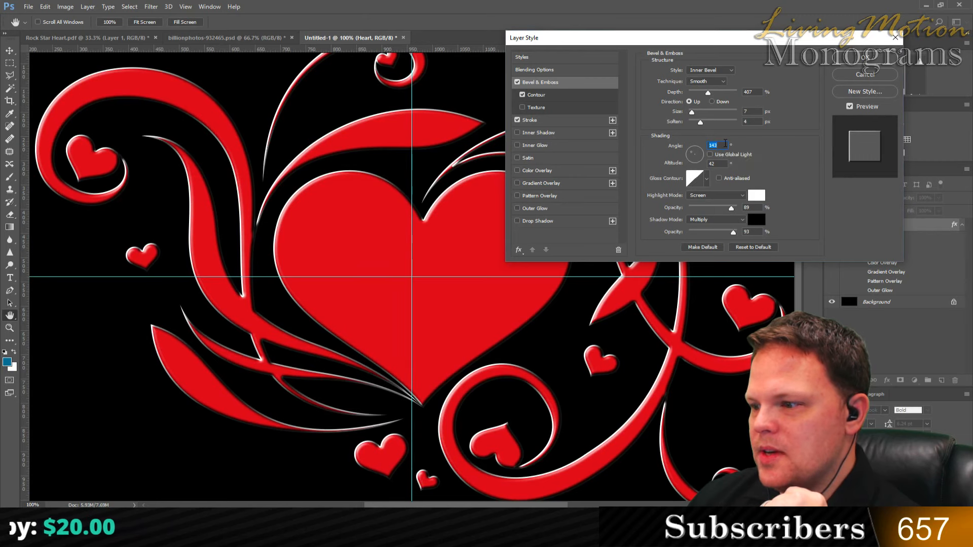
click(864, 60)
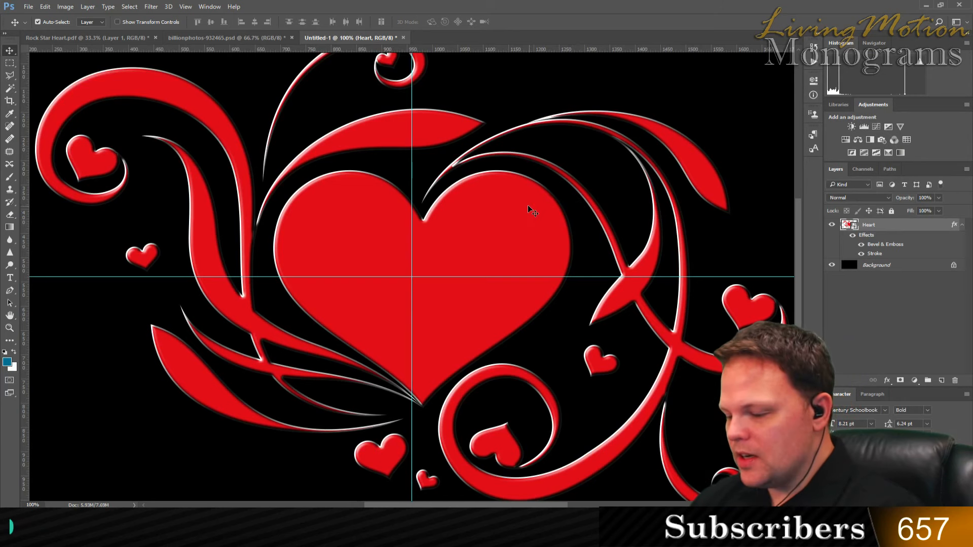
- Deselect the Heart layer and collapse its list of effects
key(ctrl+minus)
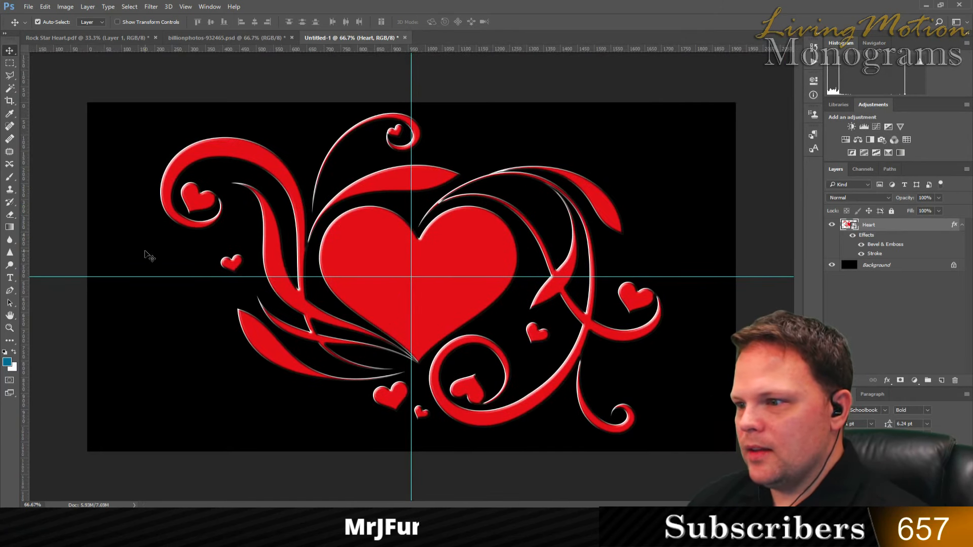
click(924, 254)
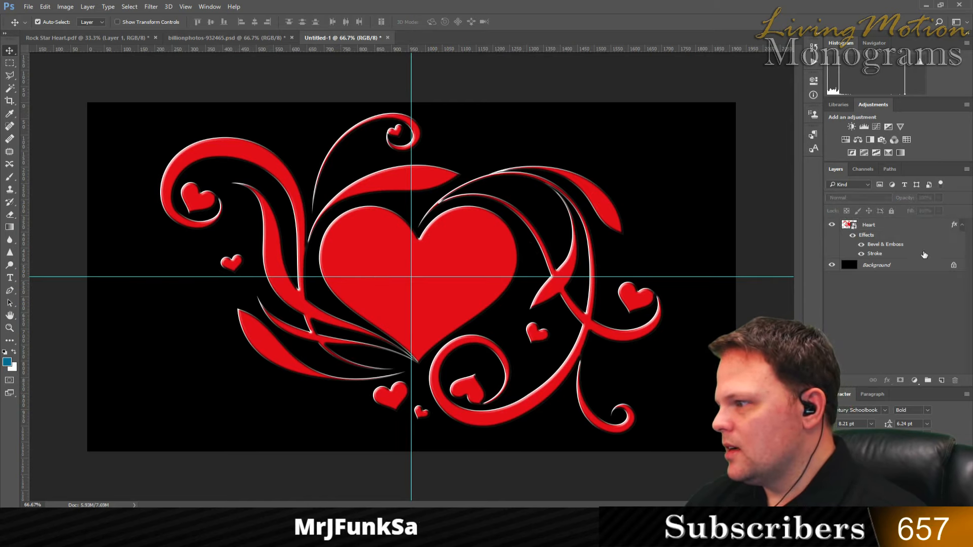
click(962, 225)
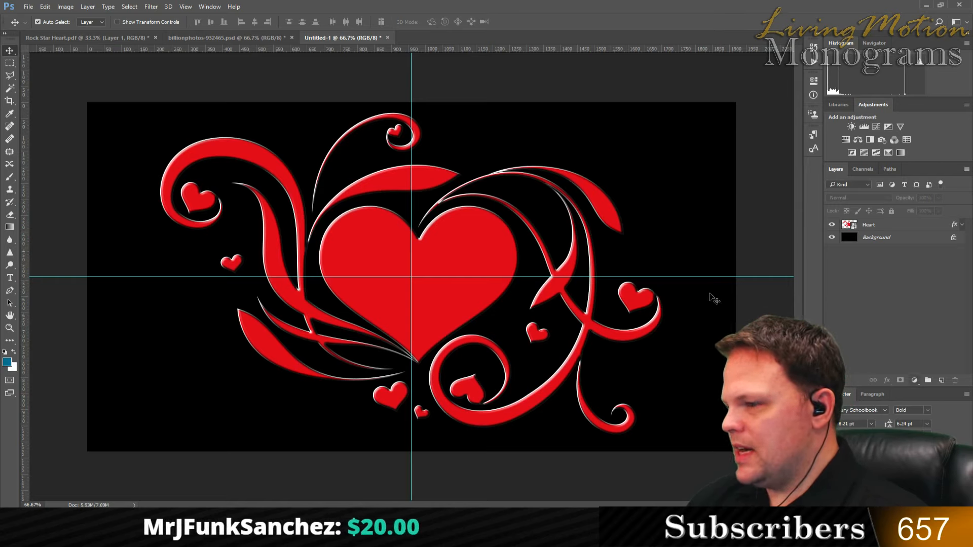
- Add a horizontal text layer containing the person's first name over the large heart
click(11, 278)
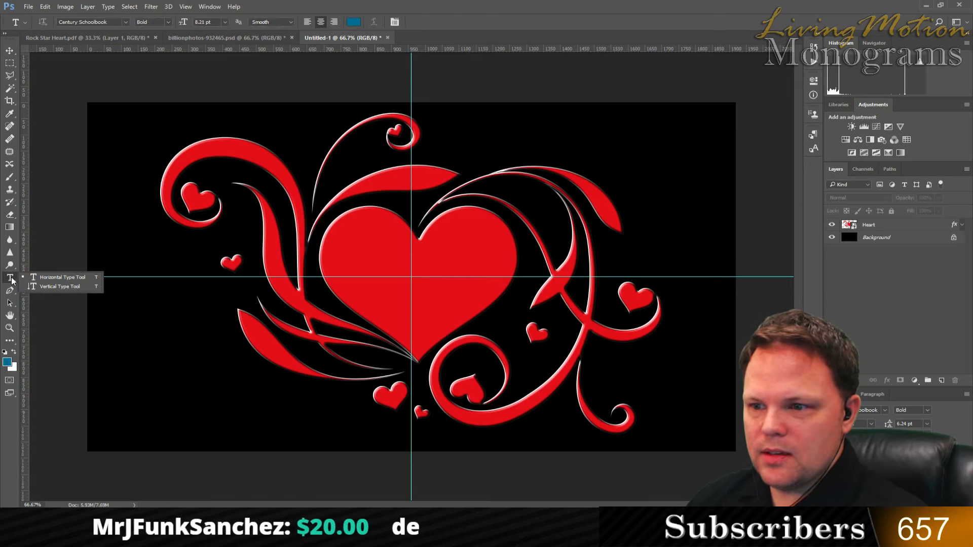
click(48, 279)
click(343, 260)
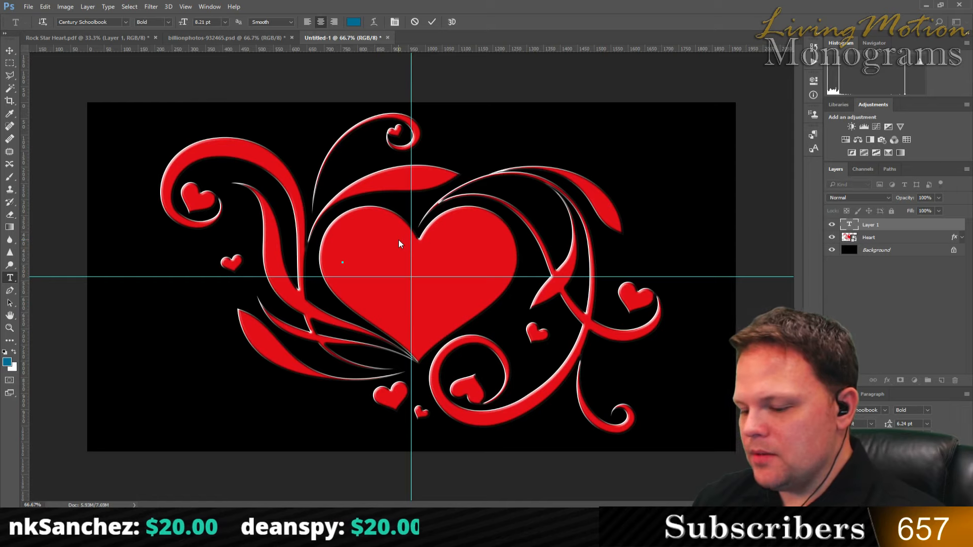
text(An)
text(ril)
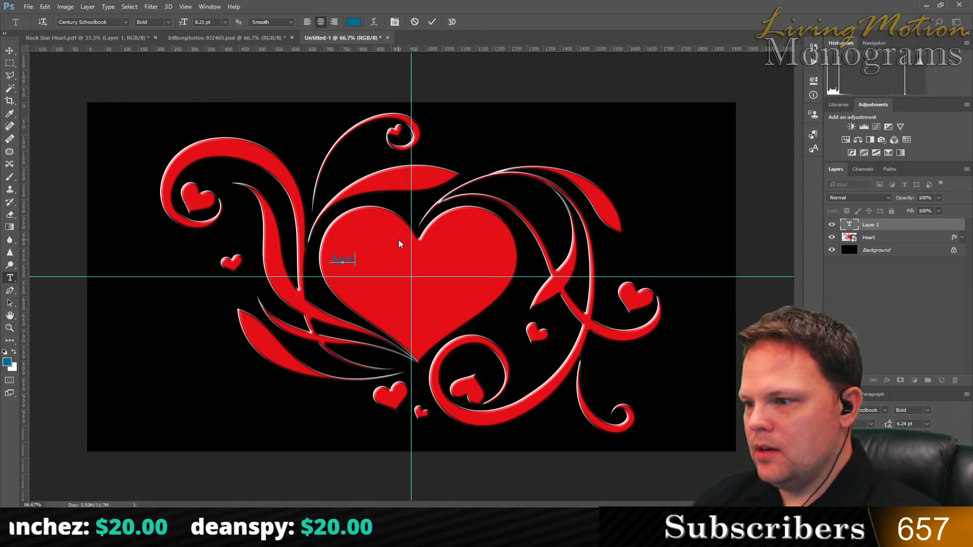
- Set the color of the whole name text to white (ffffff)
key(ctrl+a)
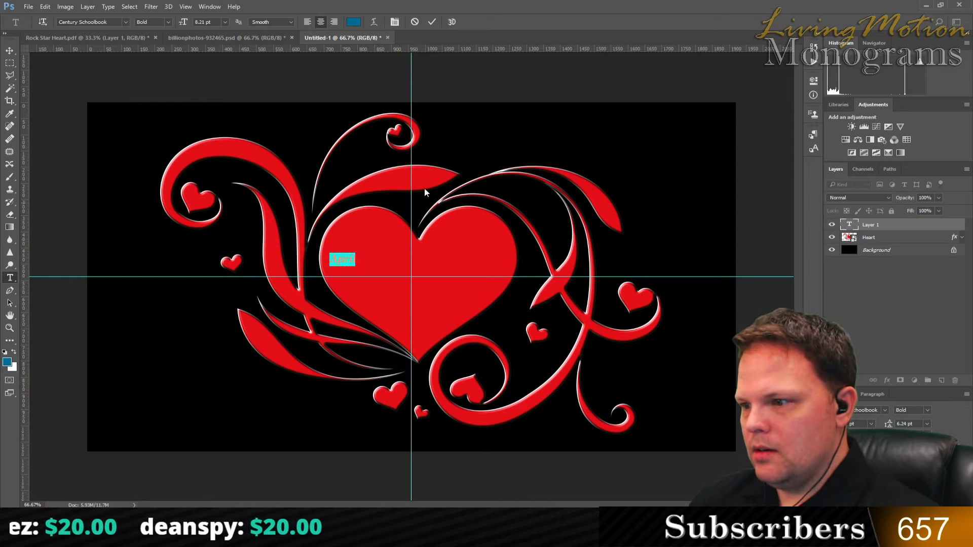
click(354, 21)
click(210, 81)
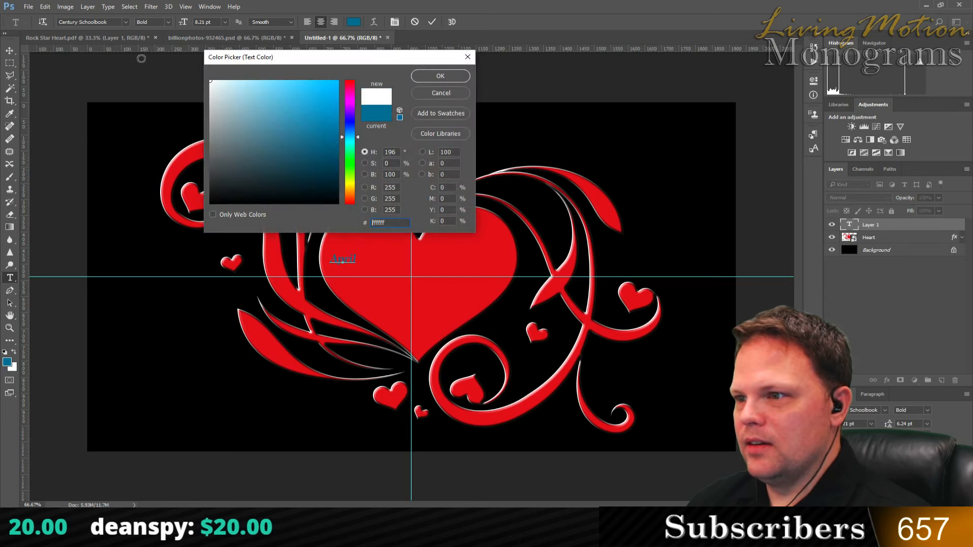
click(434, 77)
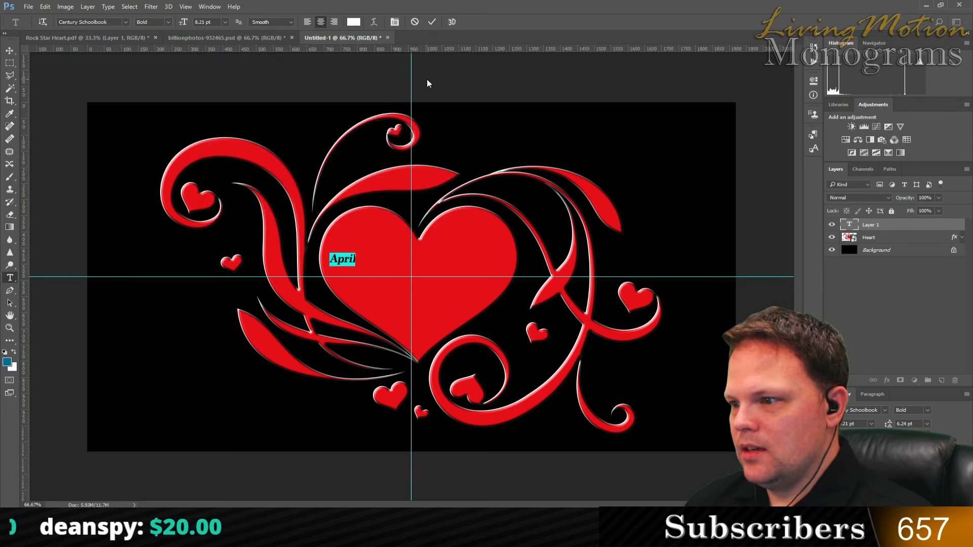
- Enlarge the name text to 34 pt and move it toward the centre of the large heart
scroll(194, 22, up, 20)
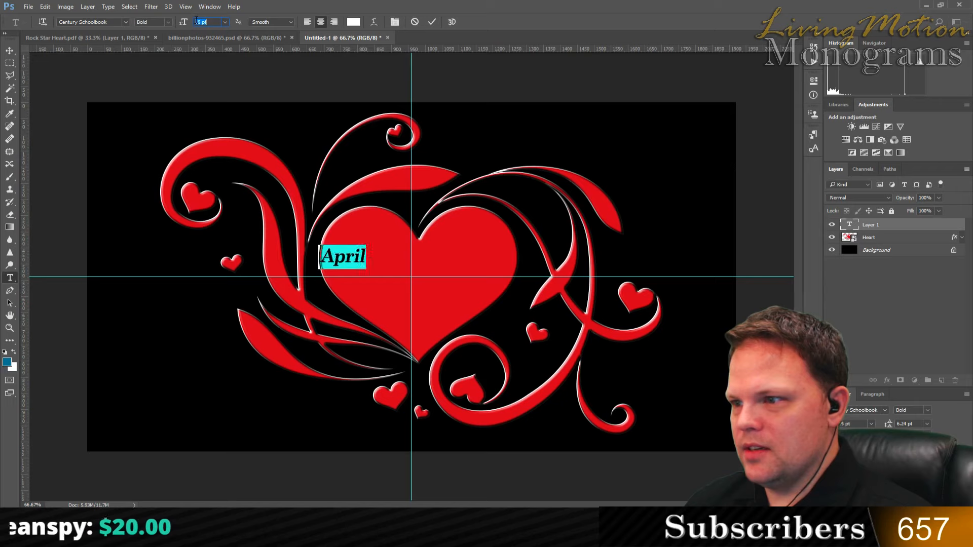
click(9, 51)
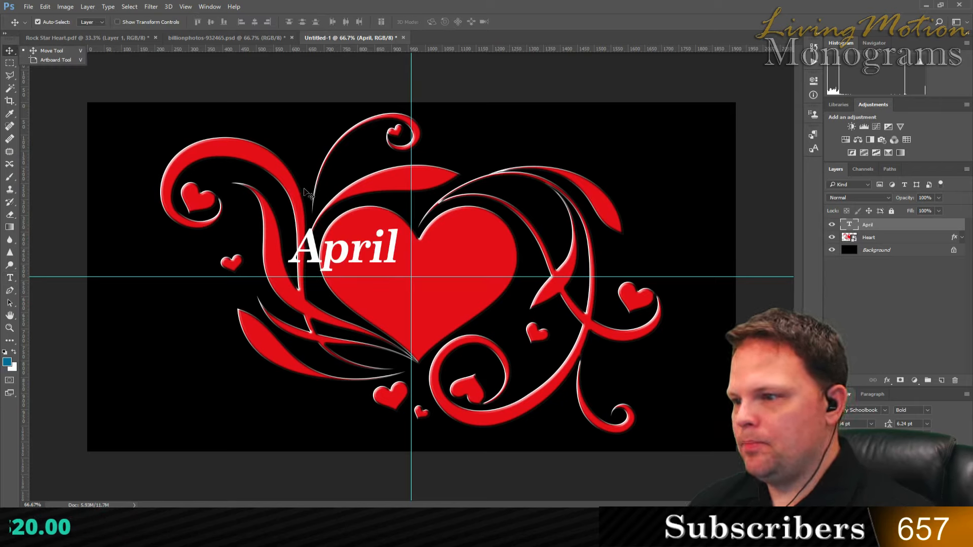
drag(354, 252, 398, 264)
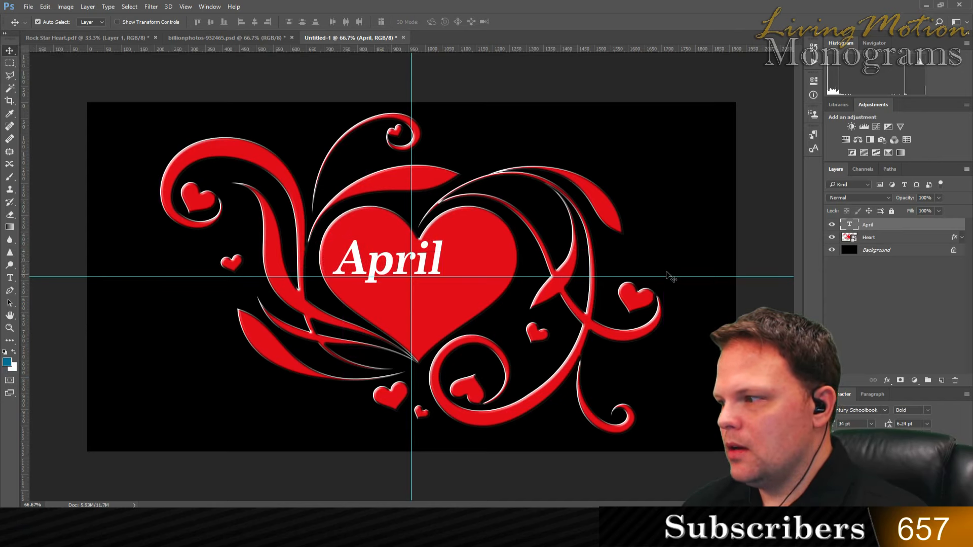
- Search the fonts for "script" and try Freestyle Script on the name text
double_click(850, 226)
click(66, 22)
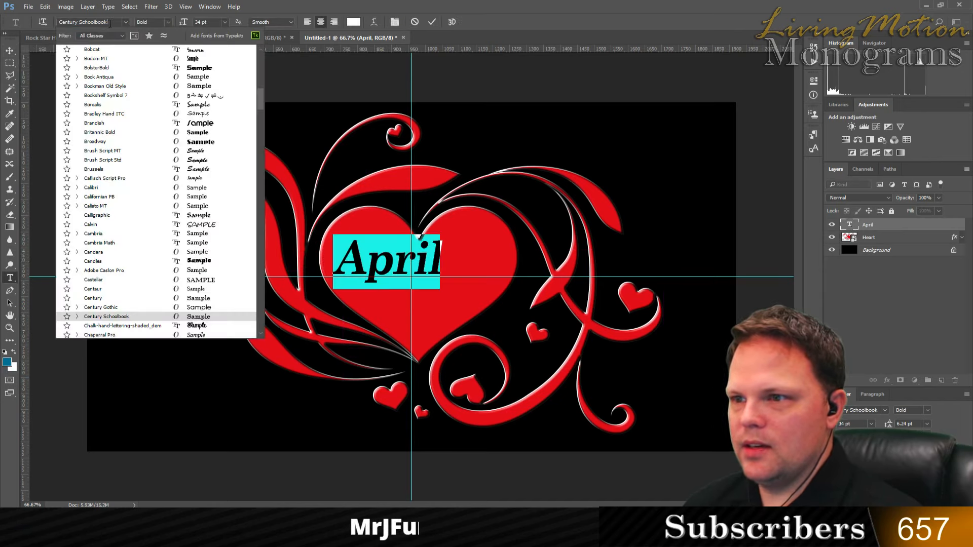
text(scrip)
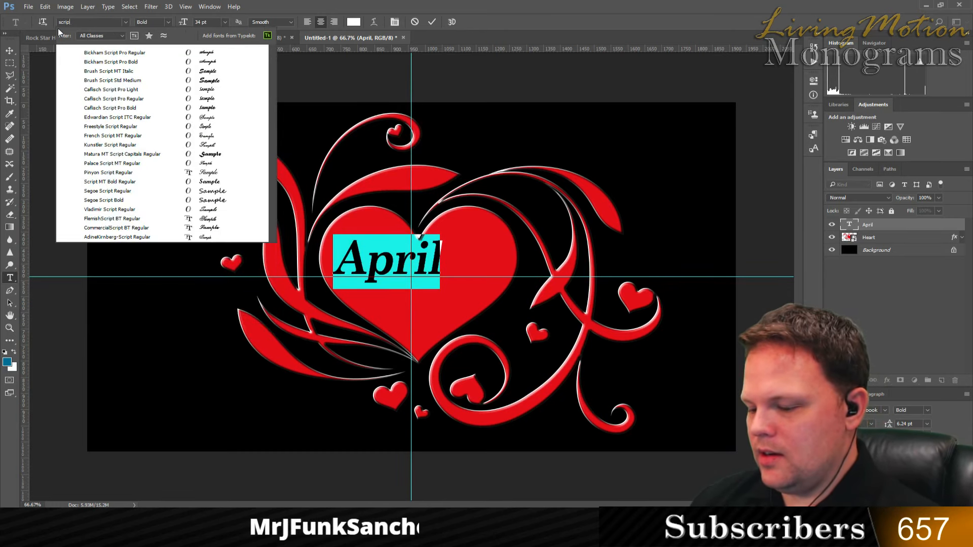
text(t)
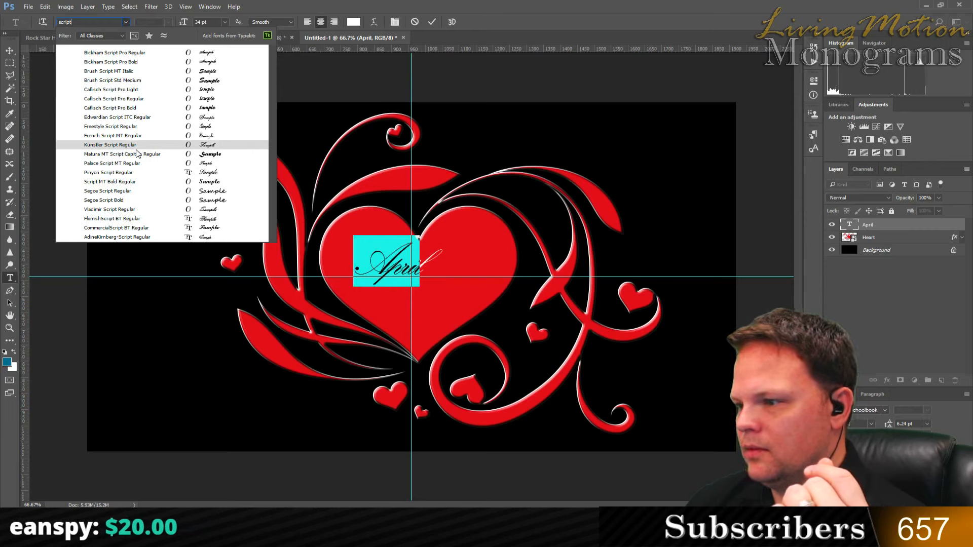
key(Up)
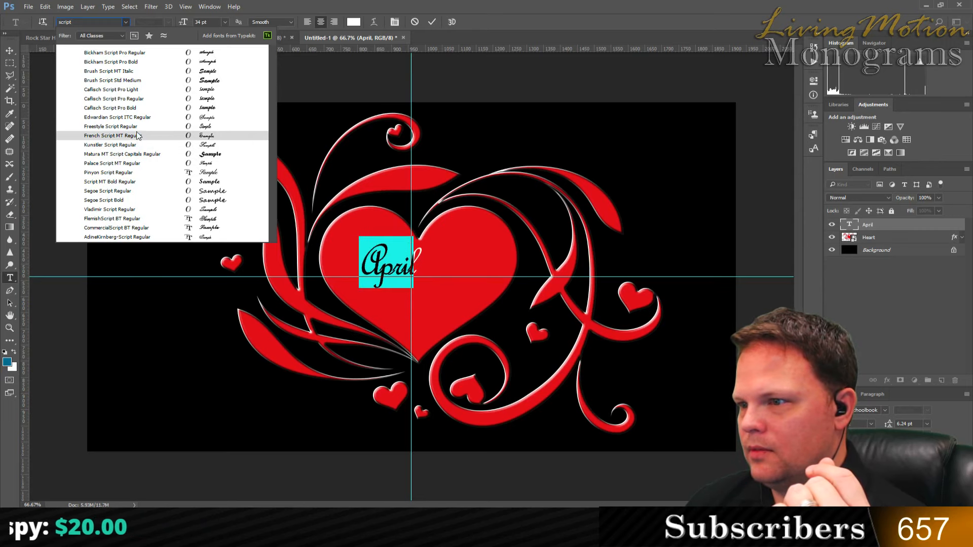
key(Up)
key(Return)
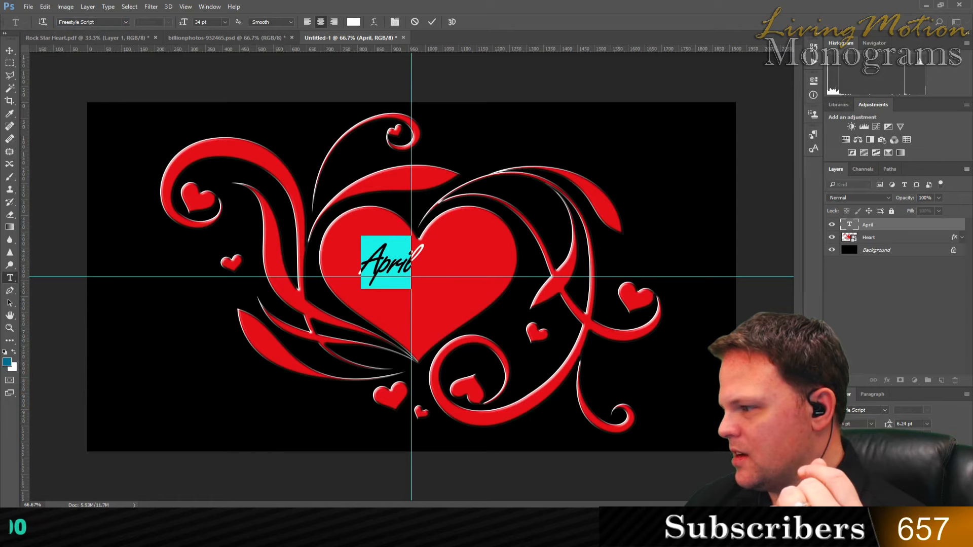
- Widen the name text slightly and set its leading to Auto
drag(888, 451, 894, 451)
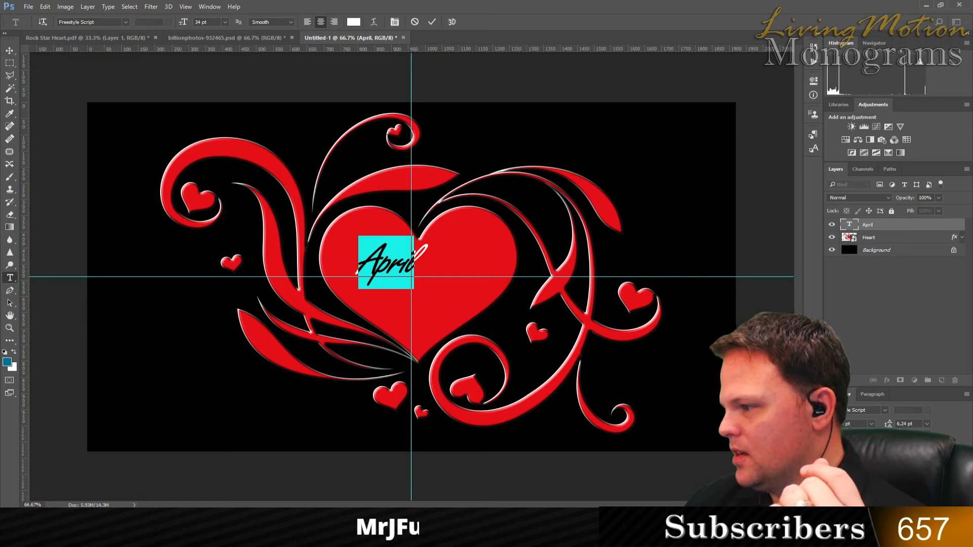
click(927, 425)
click(922, 251)
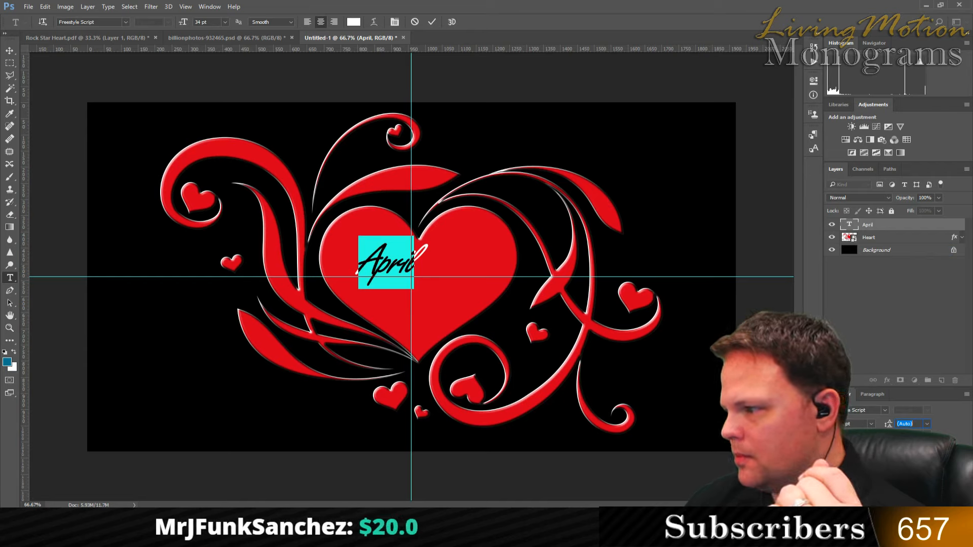
- Set the name text's font to Amazone BT and its size to 42 pt, and commit the text
click(98, 22)
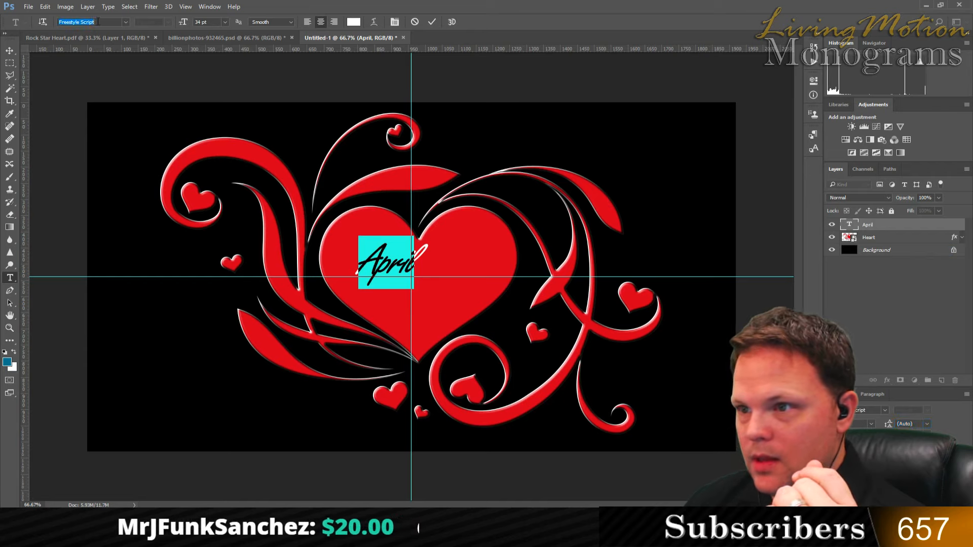
click(125, 22)
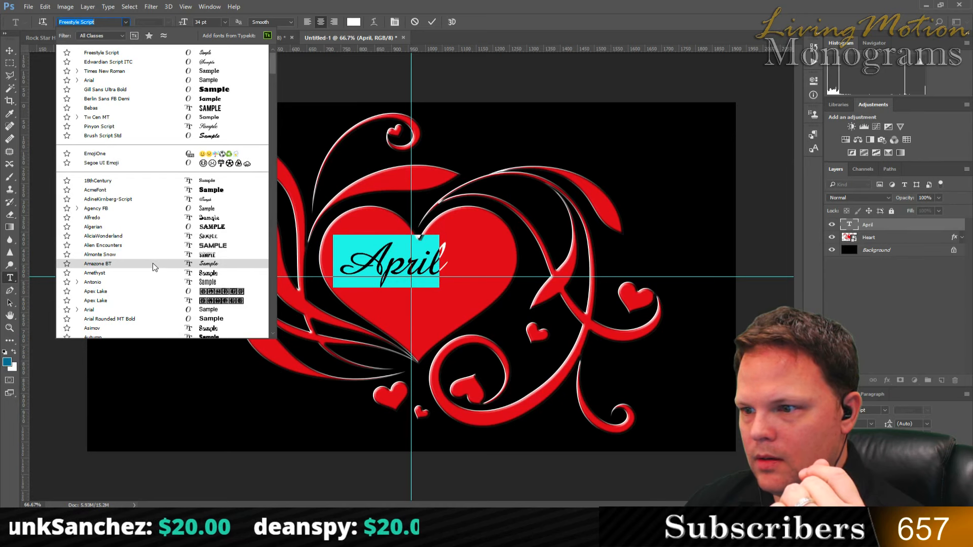
click(128, 266)
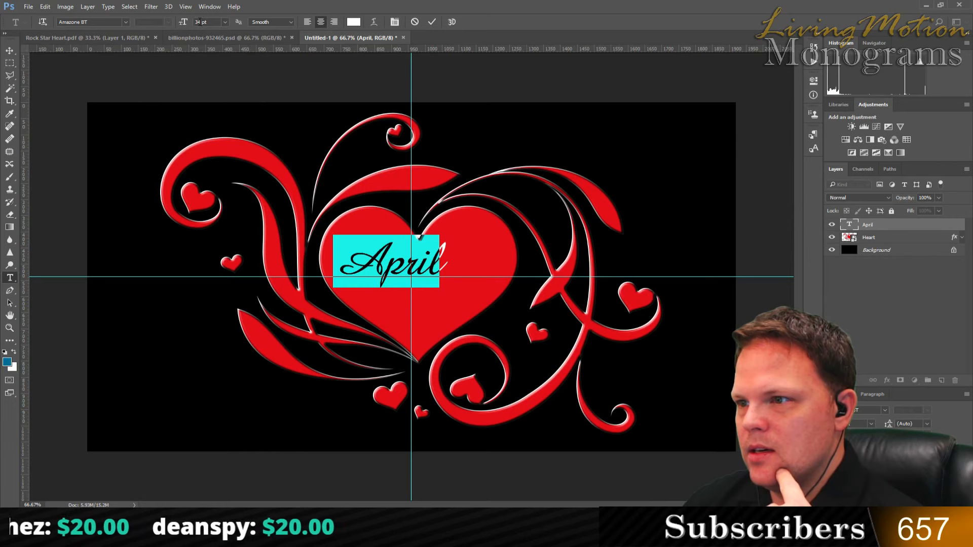
drag(183, 23, 189, 23)
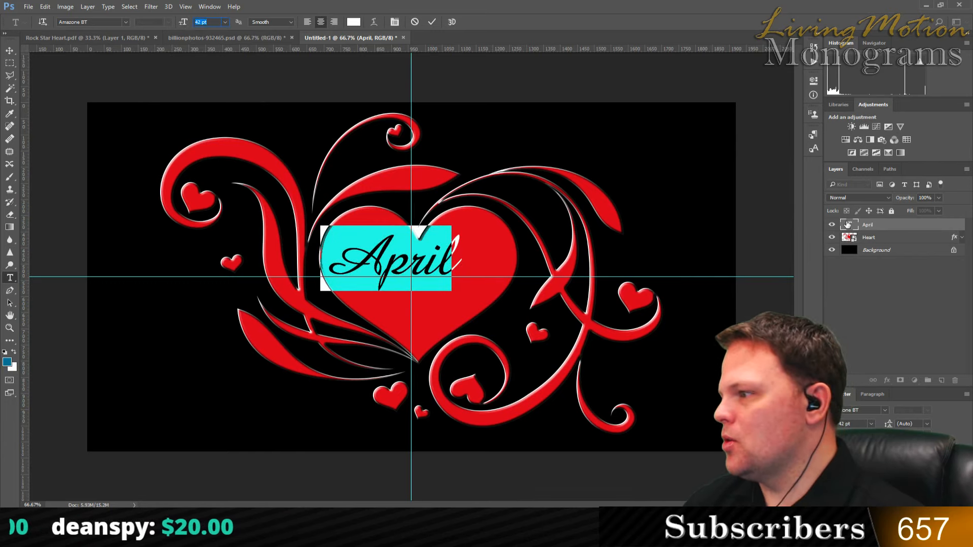
key(ctrl+Return)
- Nudge the name text upward by about 20 px inside the large heart
key(v)
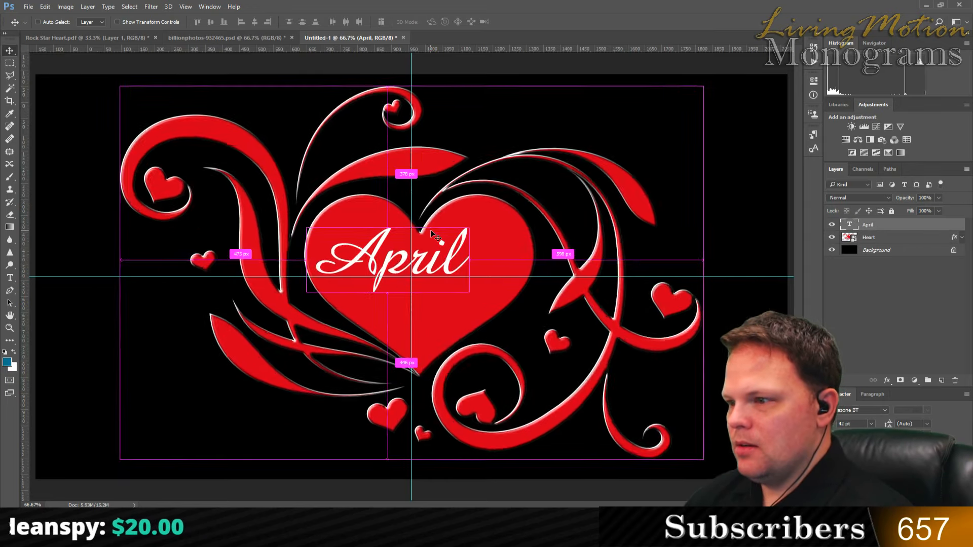
key(ctrl+plus)
key(ctrl+plus)
key(ctrl+minus)
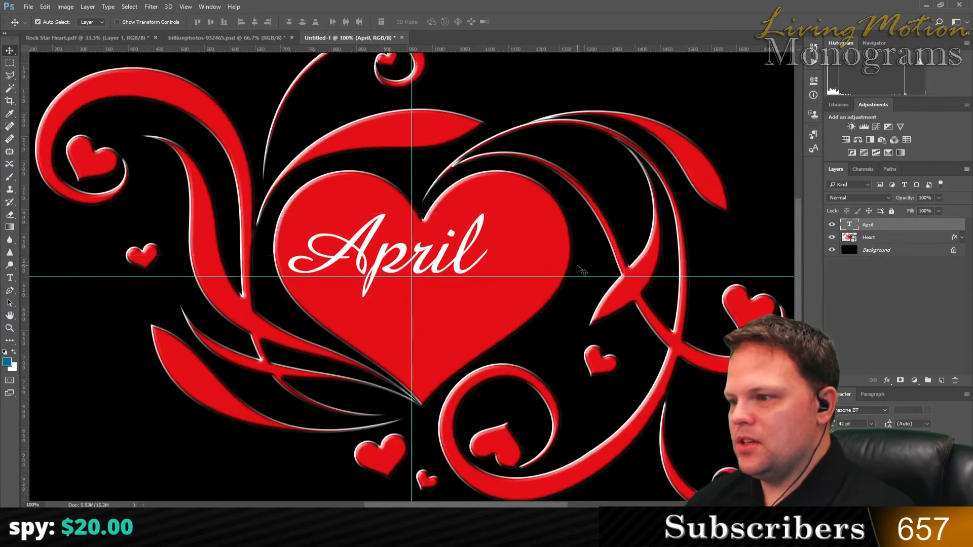
key(shift+Up)
key(shift+Up)
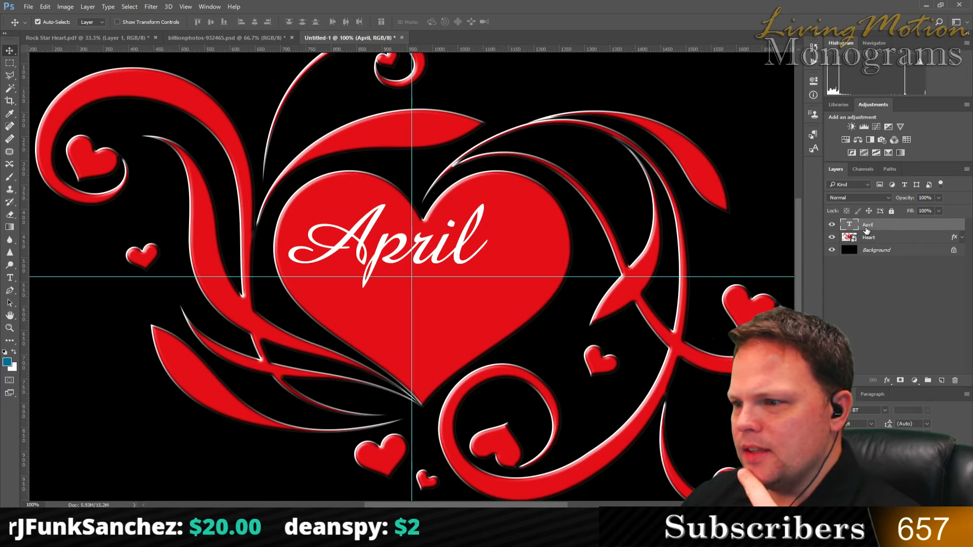
- Add a Drop Shadow effect to the name text layer and set the shadow's blend mode to Normal
double_click(955, 228)
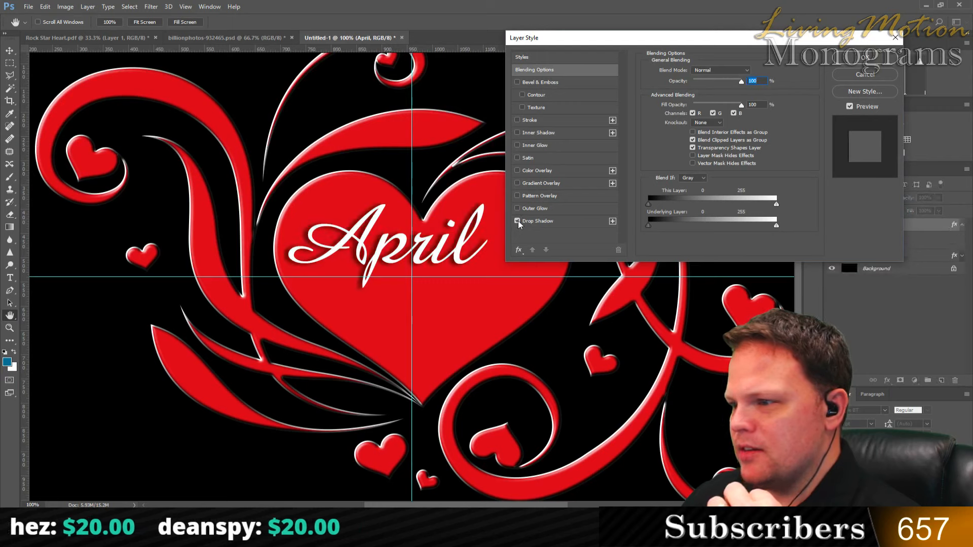
click(536, 221)
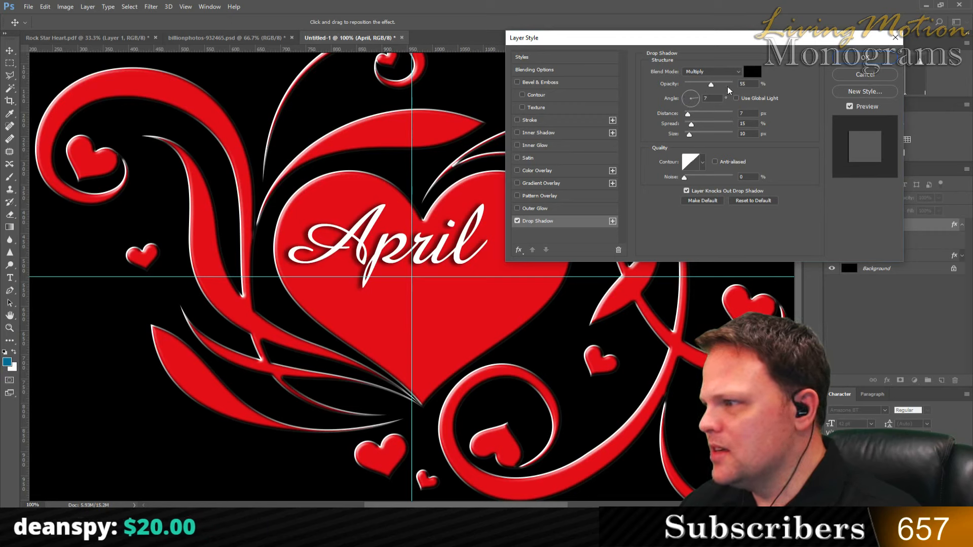
click(701, 76)
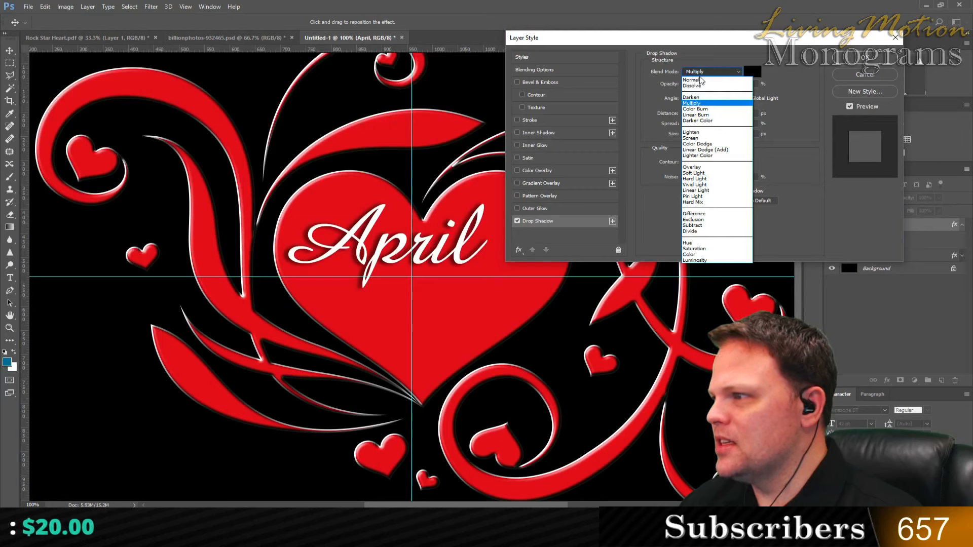
click(703, 72)
click(704, 72)
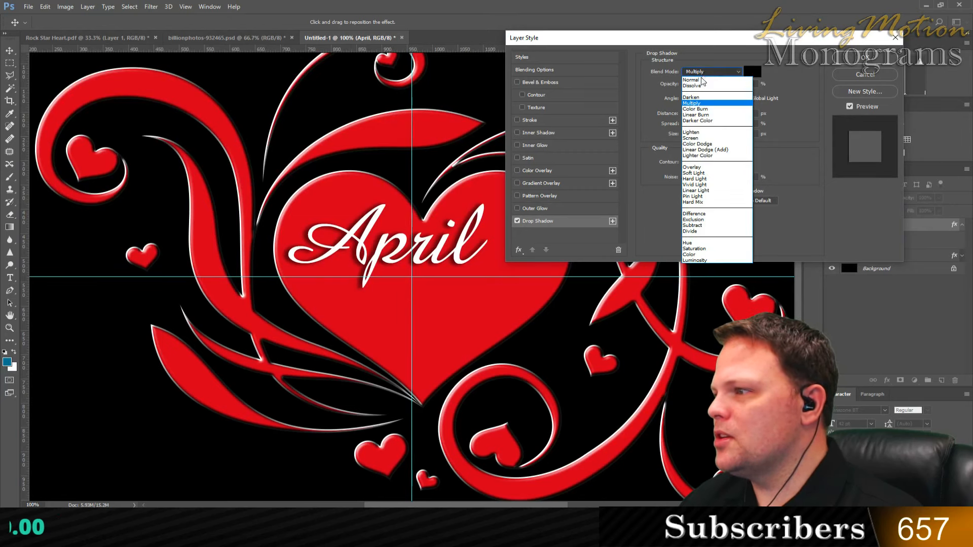
click(701, 79)
click(704, 71)
click(704, 71)
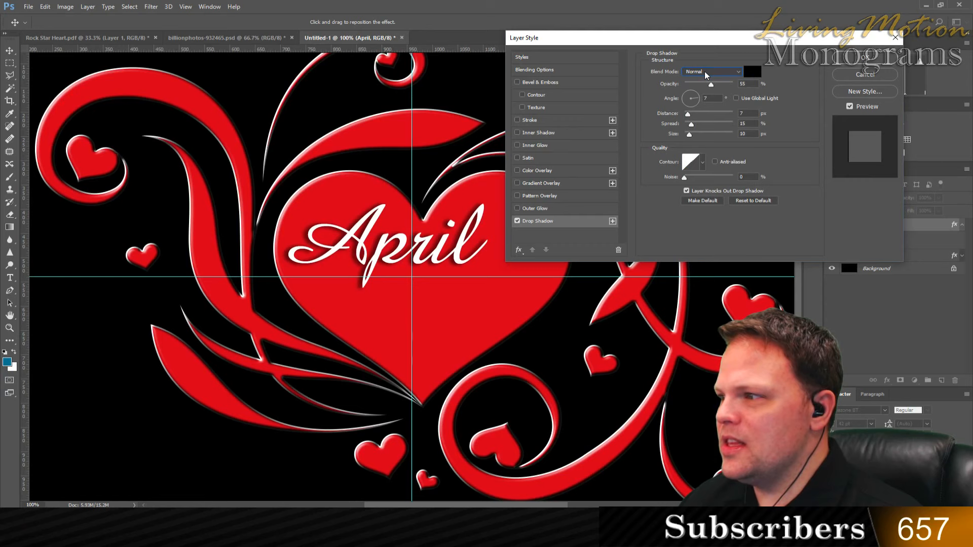
- Try the name text's drop shadow in successive blend modes from Dissolve through to Luminosity, viewing the text at 200%
scroll(704, 71, down, 1)
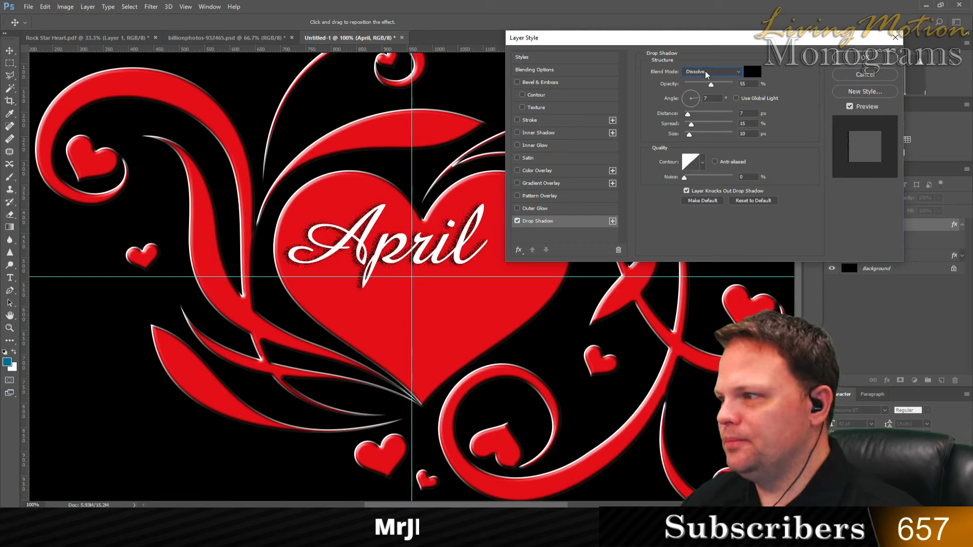
scroll(704, 72, up, 1)
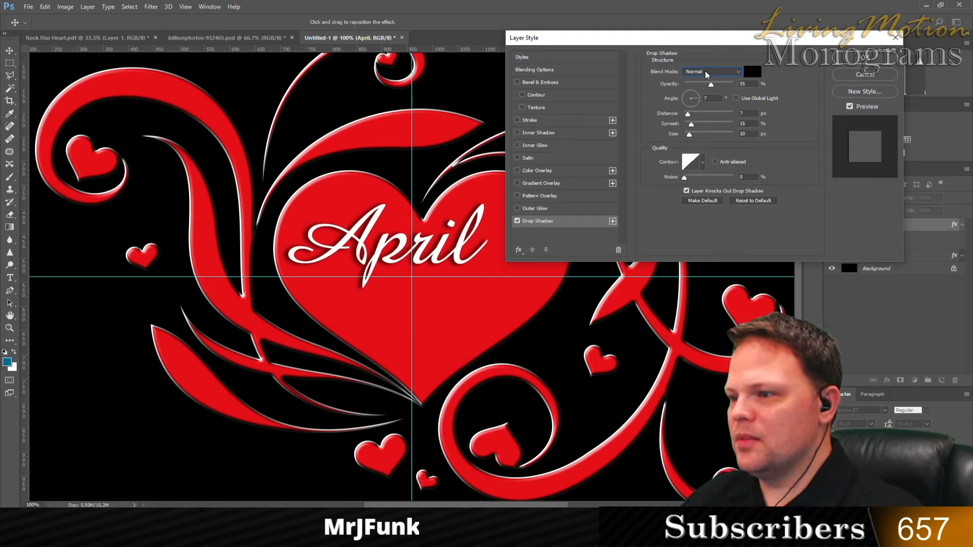
scroll(704, 71, down, 1)
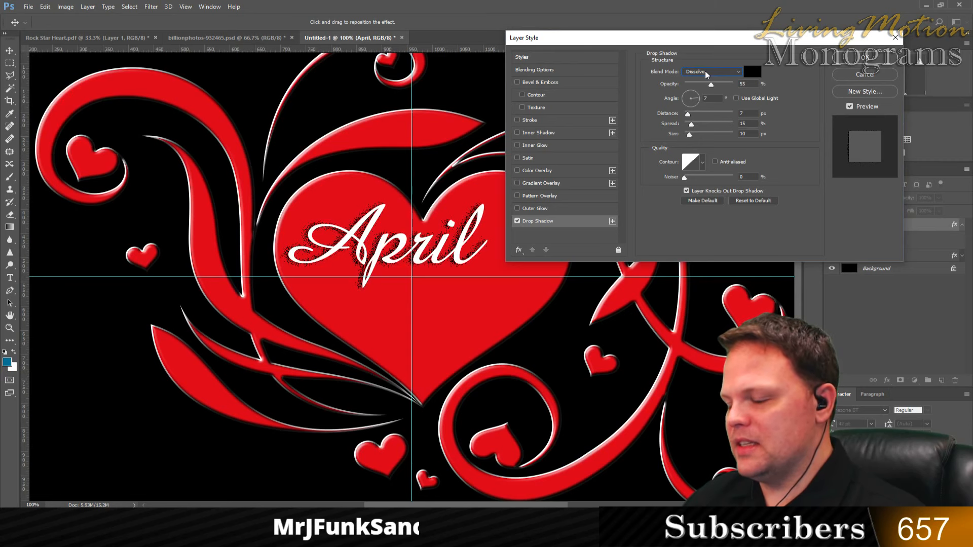
key(ctrl+plus)
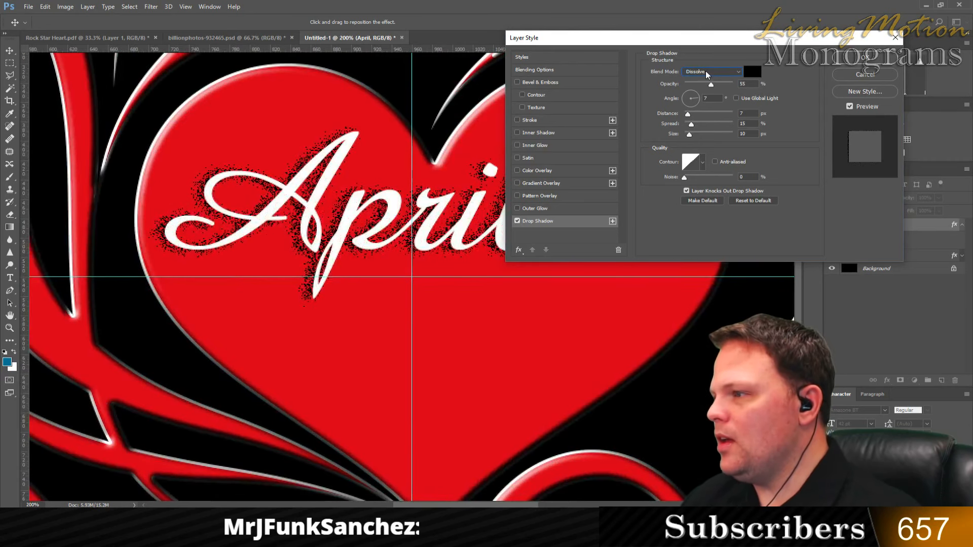
scroll(705, 71, down, 1)
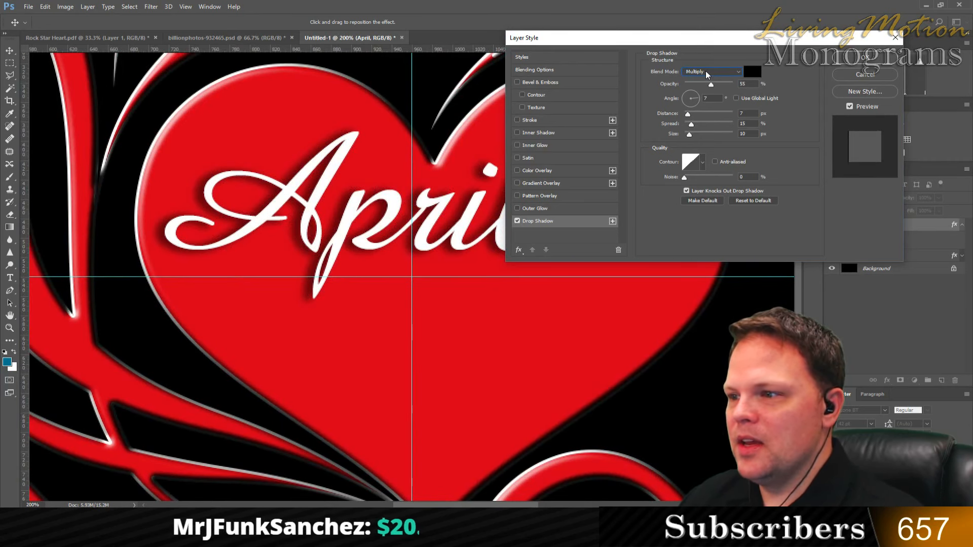
scroll(706, 71, down, 2)
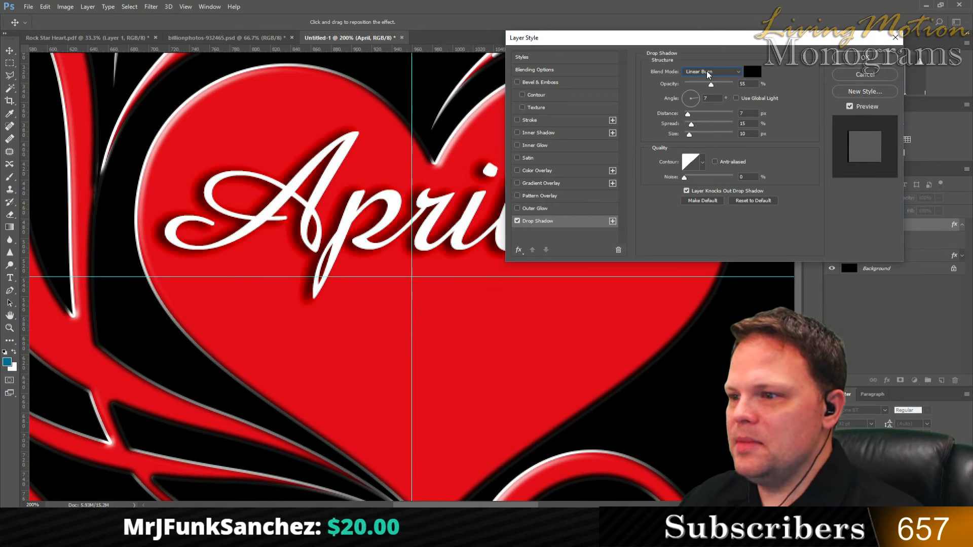
scroll(706, 71, up, 1)
scroll(706, 72, down, 3)
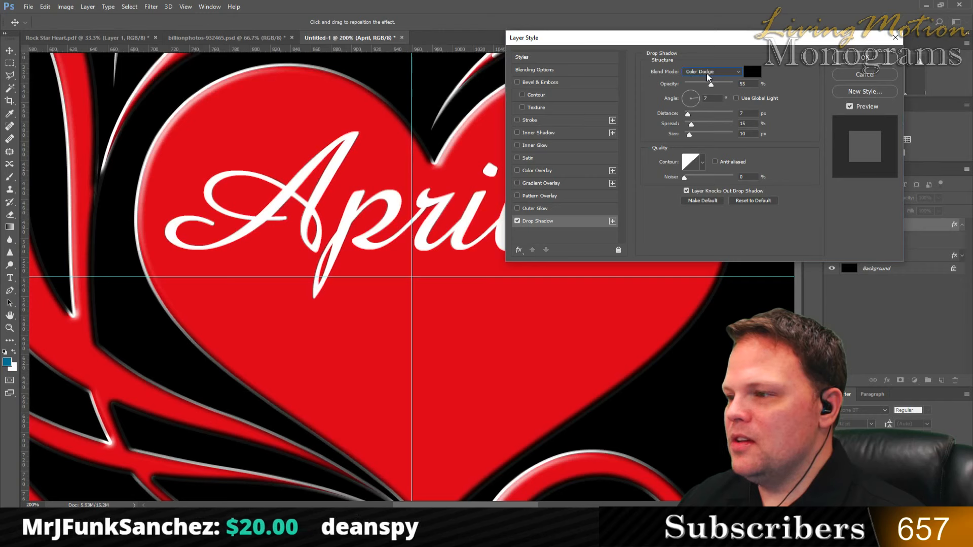
scroll(707, 73, down, 3)
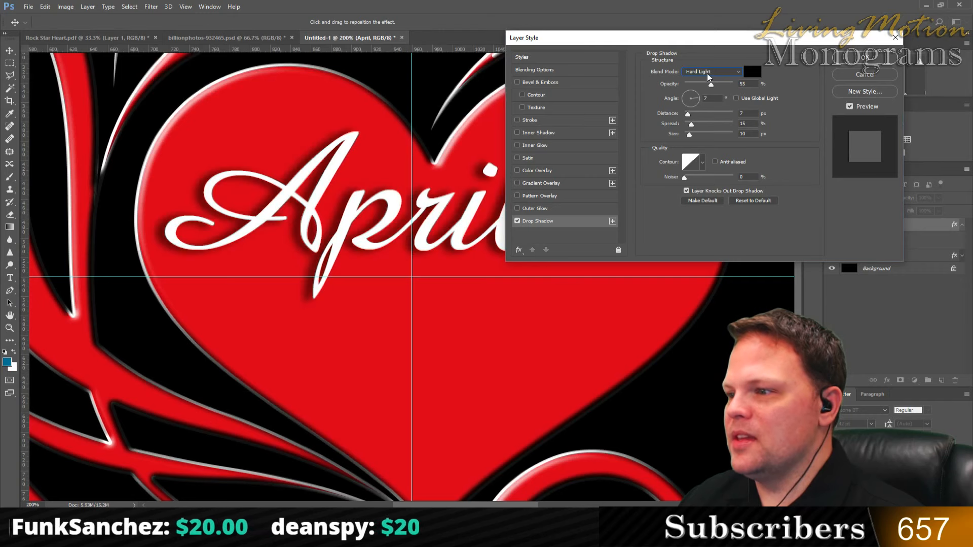
scroll(708, 73, down, 4)
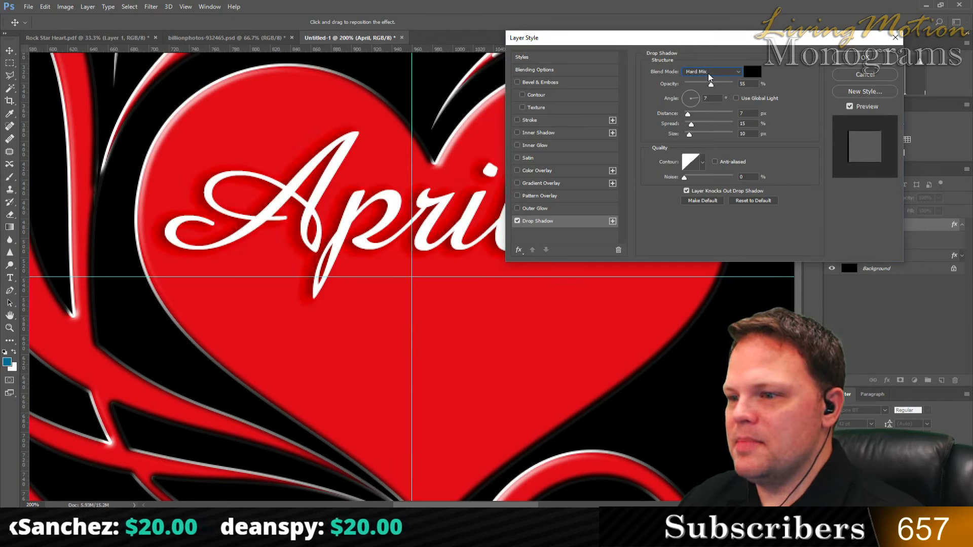
scroll(708, 73, down, 6)
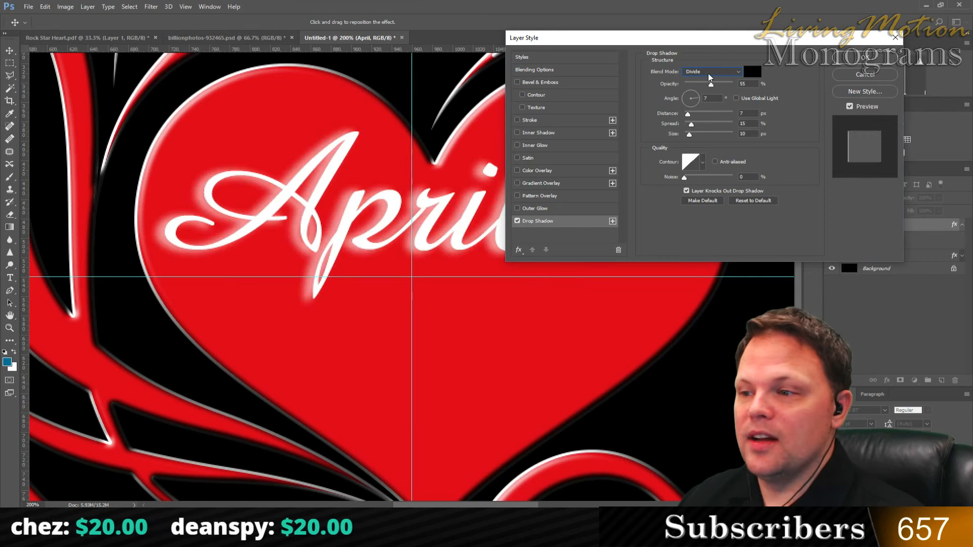
scroll(707, 73, down, 2)
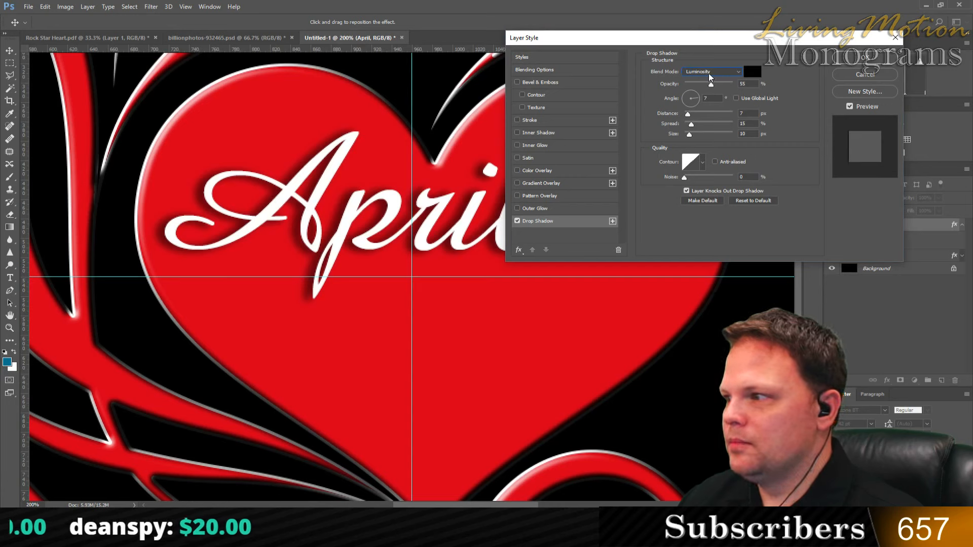
- Step the name shadow's blend mode back from Luminosity to Normal, comparing Hard Light, Vivid Light, Lighten, Linear Burn and Multiply
scroll(709, 75, up, 12)
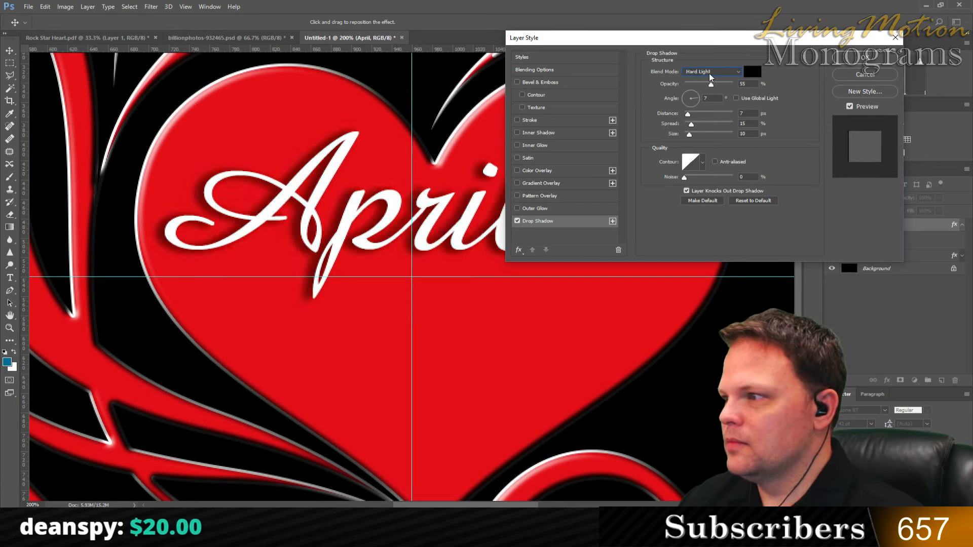
scroll(709, 76, down, 1)
scroll(709, 76, up, 1)
scroll(709, 76, down, 1)
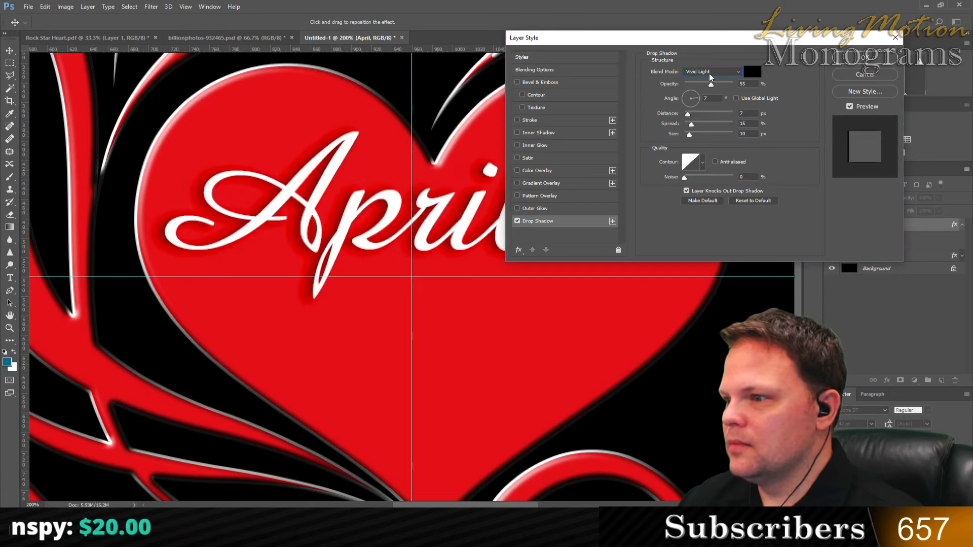
scroll(709, 76, up, 1)
scroll(710, 75, up, 4)
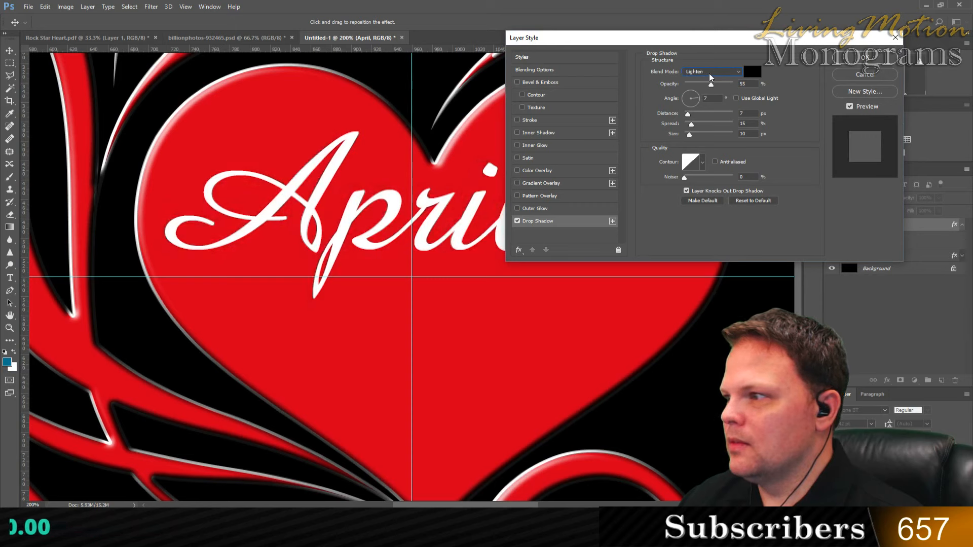
scroll(709, 75, up, 1)
scroll(709, 75, up, 1)
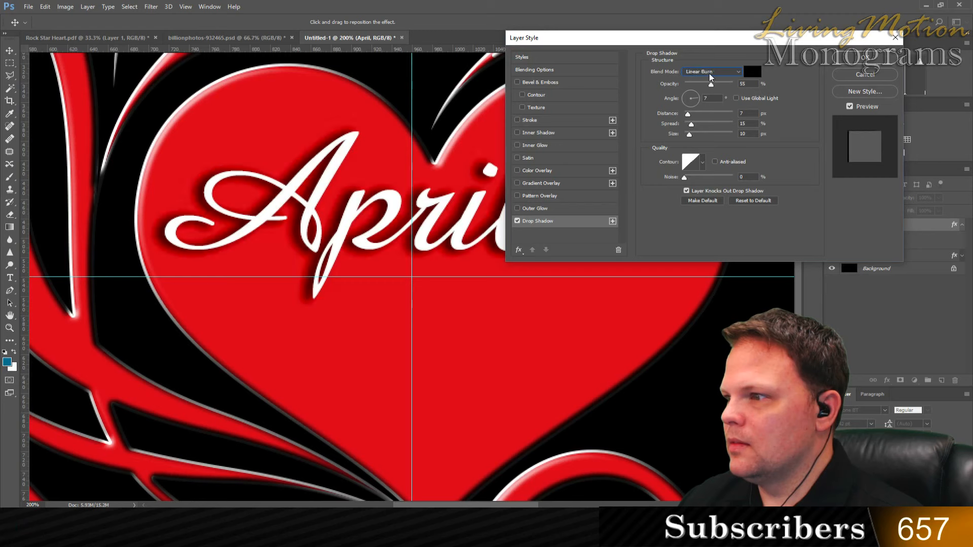
scroll(709, 75, up, 1)
scroll(709, 75, up, 2)
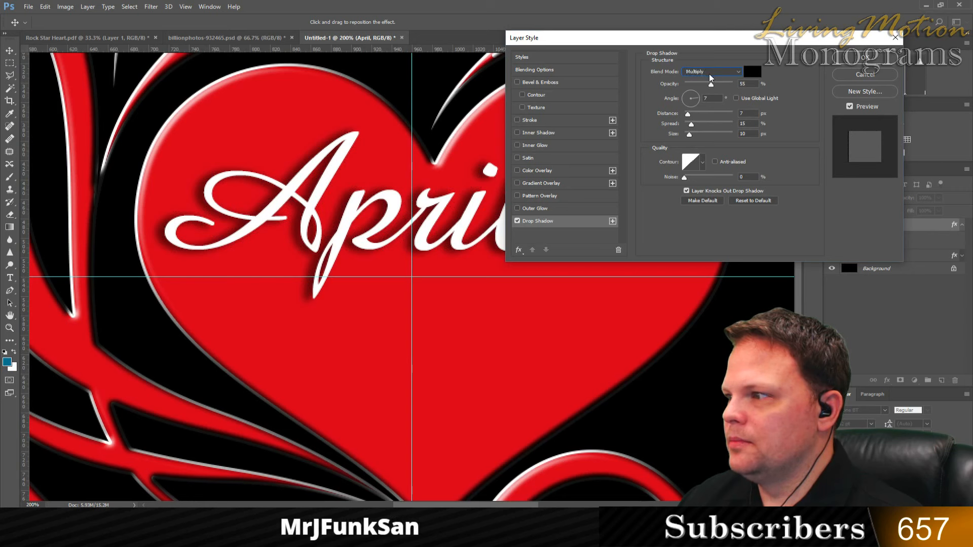
scroll(709, 74, up, 3)
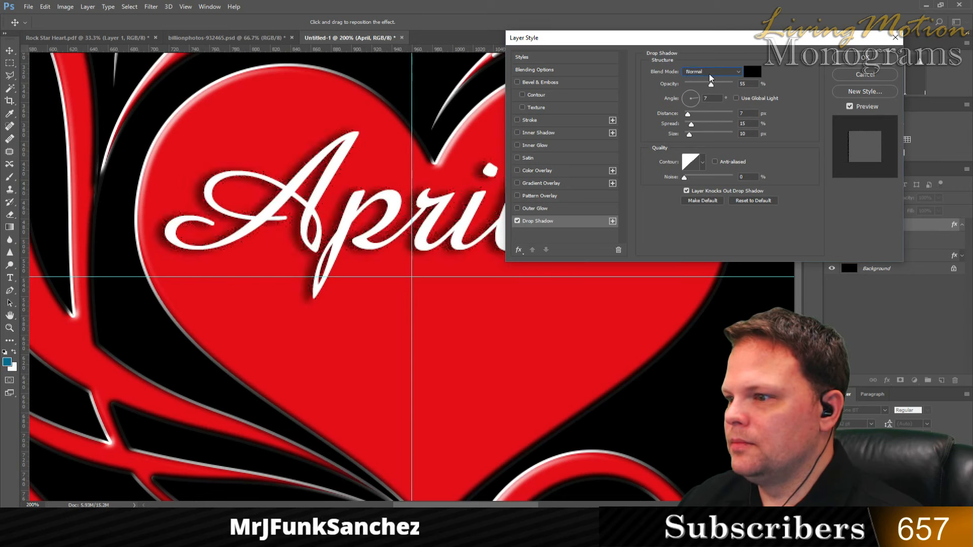
- Try Linear Burn, Lighten, Darker Color and Overlay on the name shadow and cancel the layer style changes
scroll(710, 74, down, 4)
scroll(709, 74, down, 1)
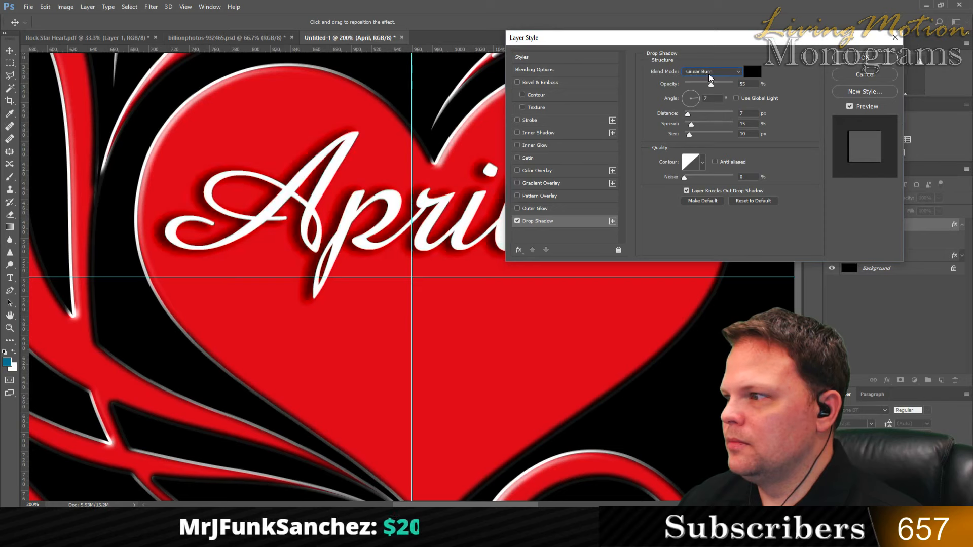
scroll(709, 76, down, 2)
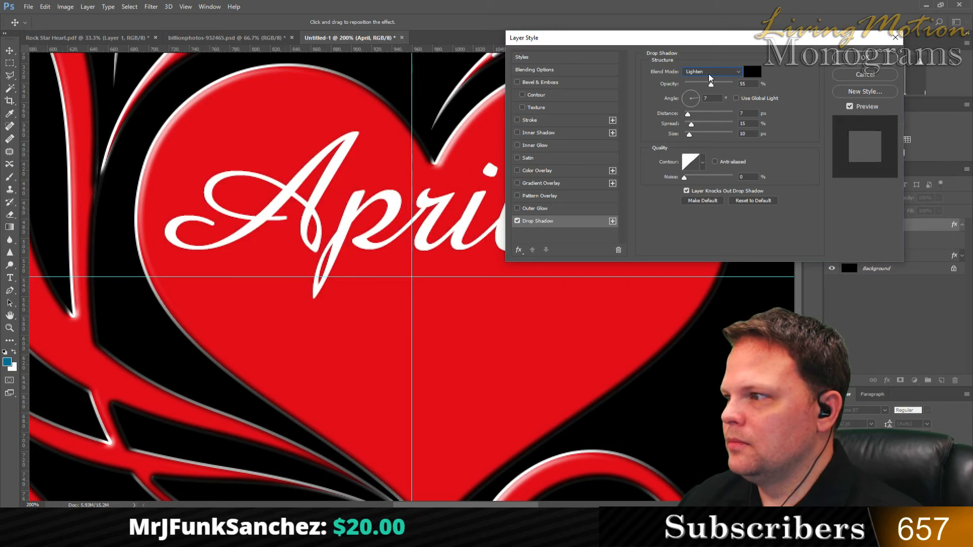
scroll(709, 74, up, 1)
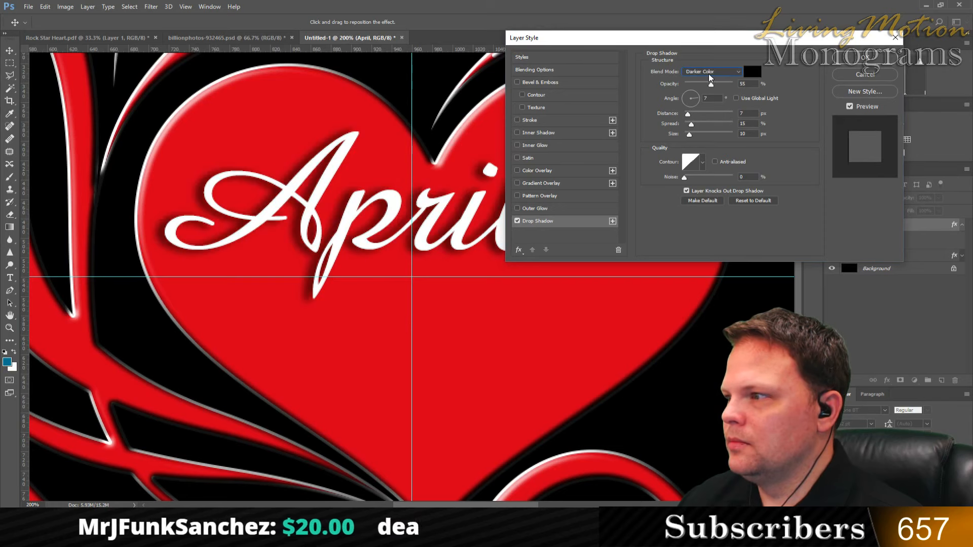
scroll(708, 74, down, 1)
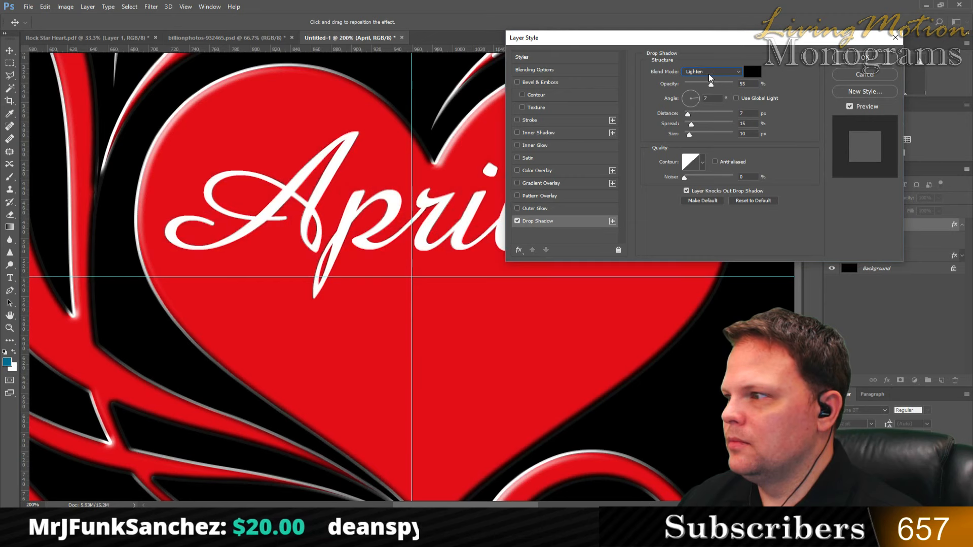
scroll(708, 74, down, 1)
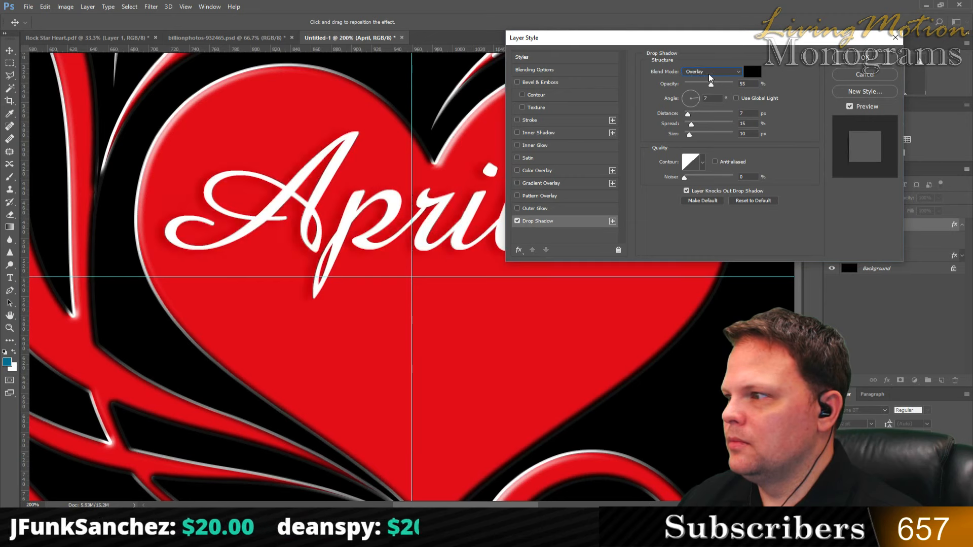
click(859, 75)
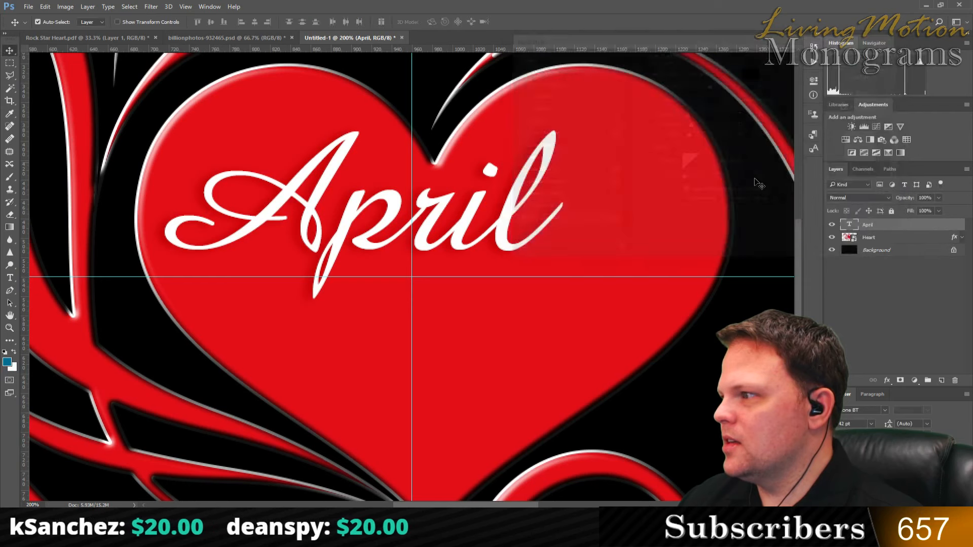
- Add a Multiply Drop Shadow effect to the name text layer and set its opacity to 77%
double_click(958, 227)
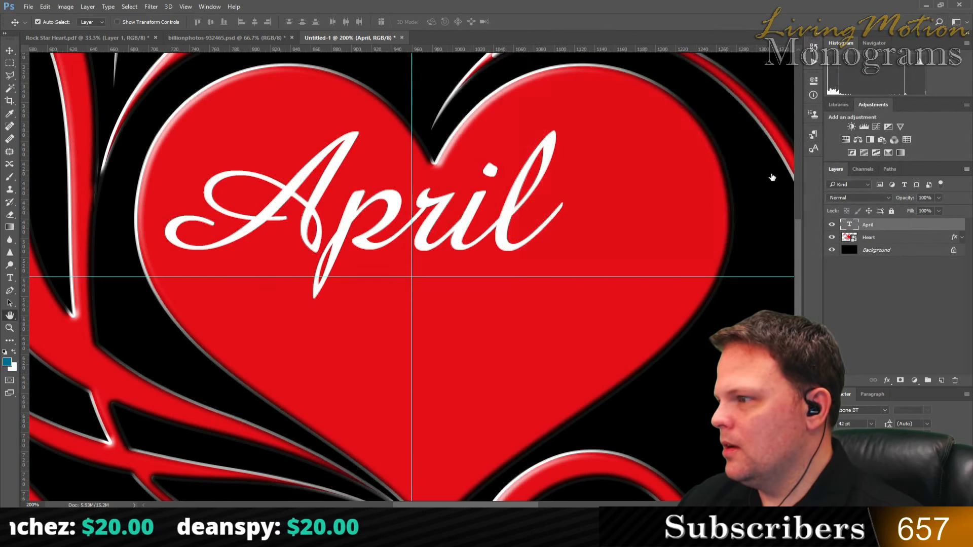
click(523, 223)
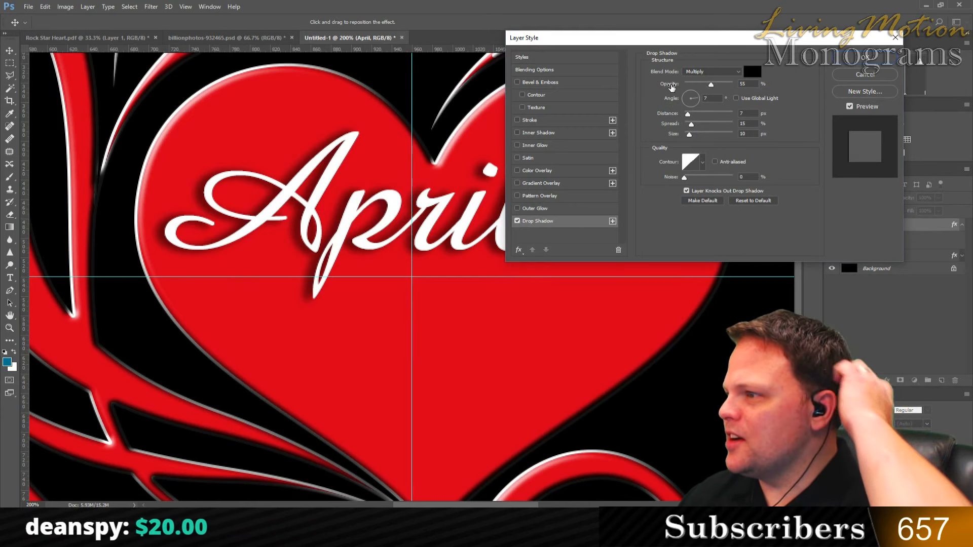
click(736, 85)
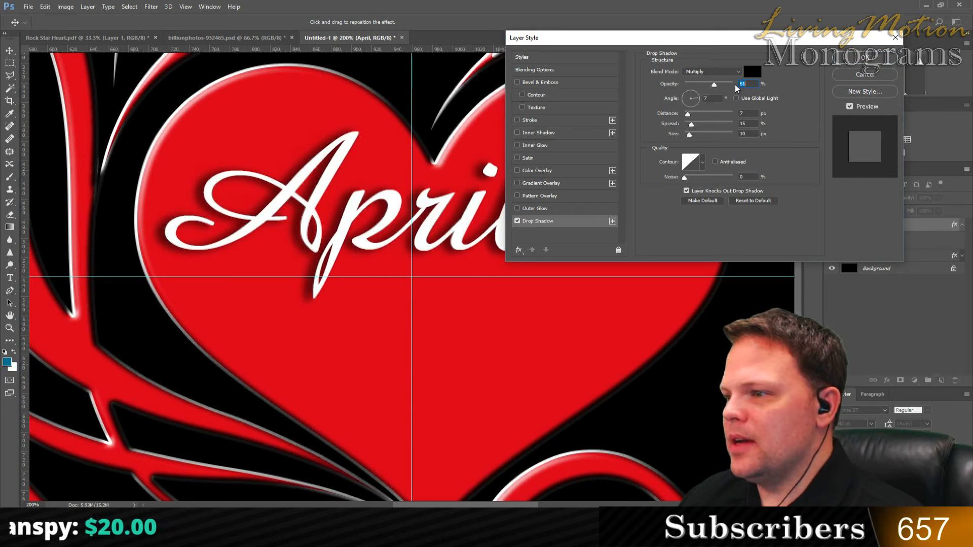
key(Up)
key(Up)
key(Up)
key(Up)
key(Up)
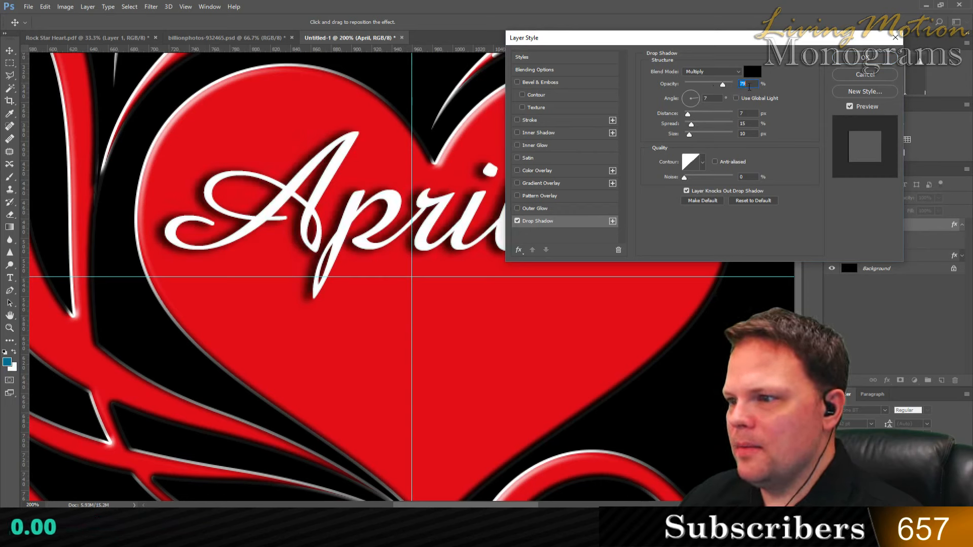
key(Up)
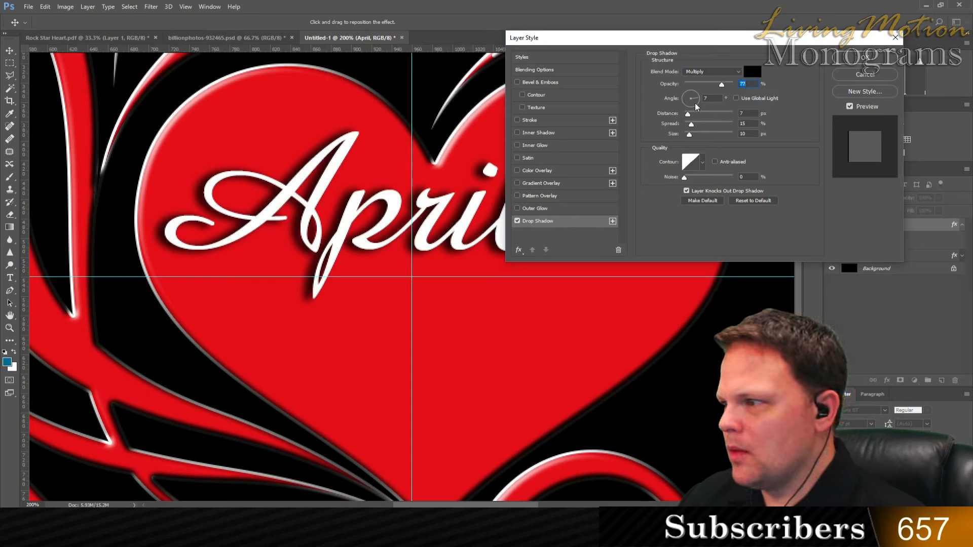
- Set the name text's drop shadow angle to 36° and its distance to 6 px
click(707, 98)
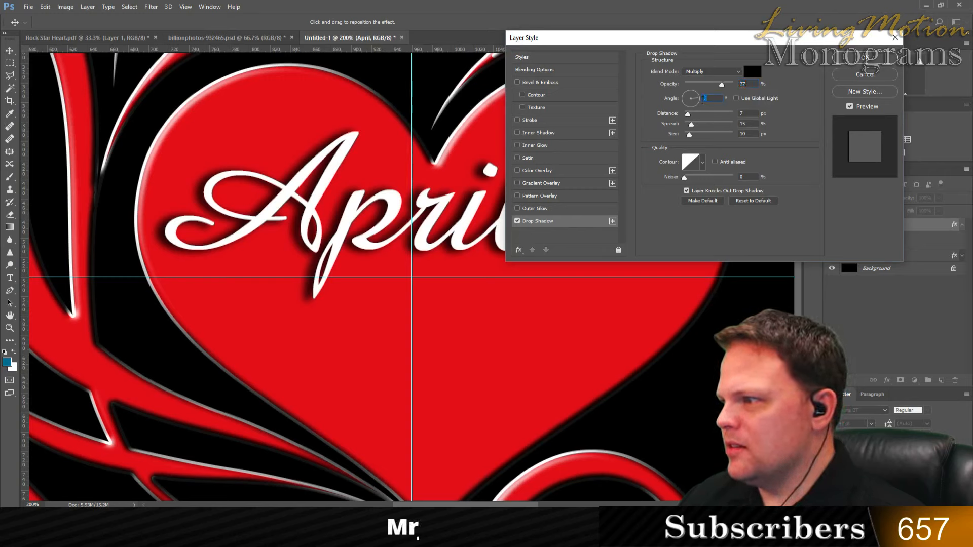
text(30)
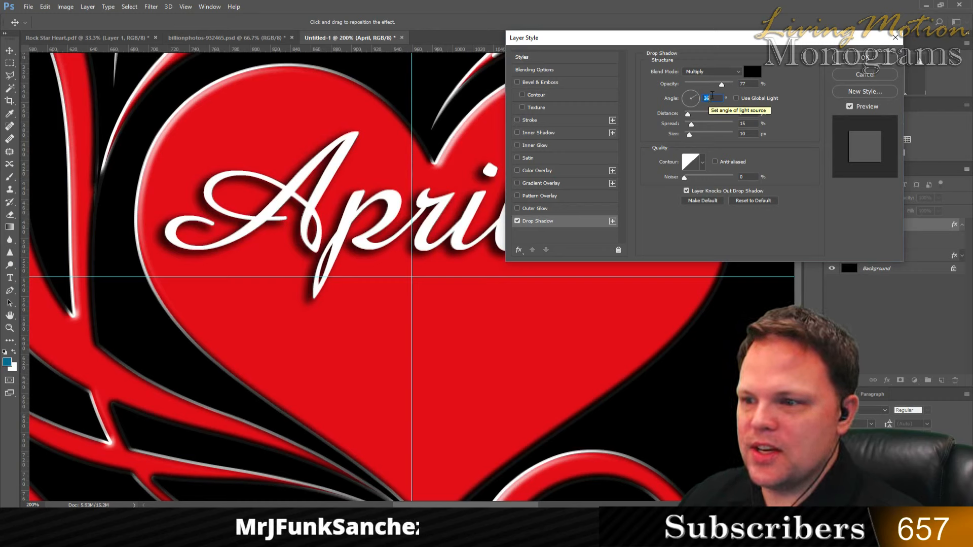
double_click(748, 114)
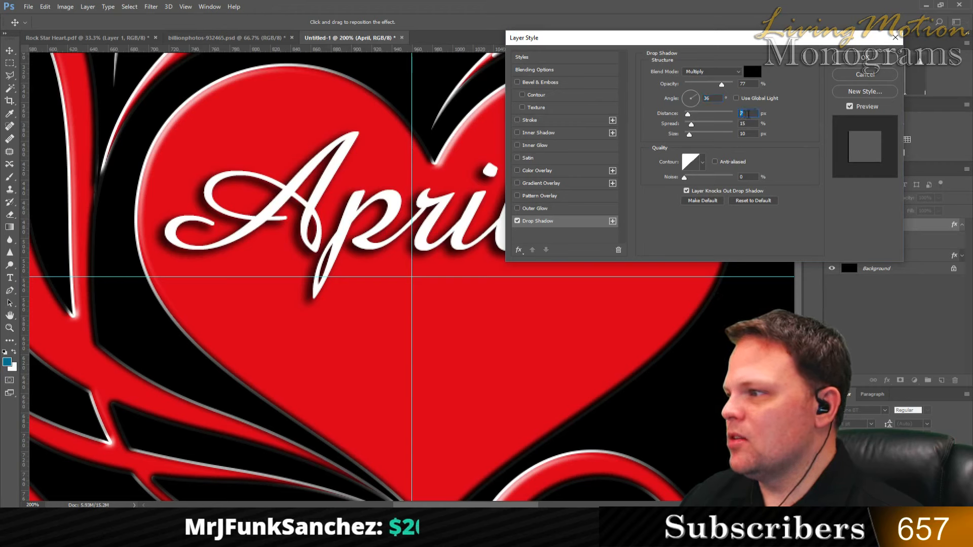
key(Up)
key(Up)
key(Up)
key(Up)
key(Up)
key(Up)
key(Up)
key(Up)
key(Up)
key(Up)
key(Up)
key(Up)
key(Up)
key(Up)
key(Up)
key(Up)
key(Up)
key(Up)
key(Up)
key(Up)
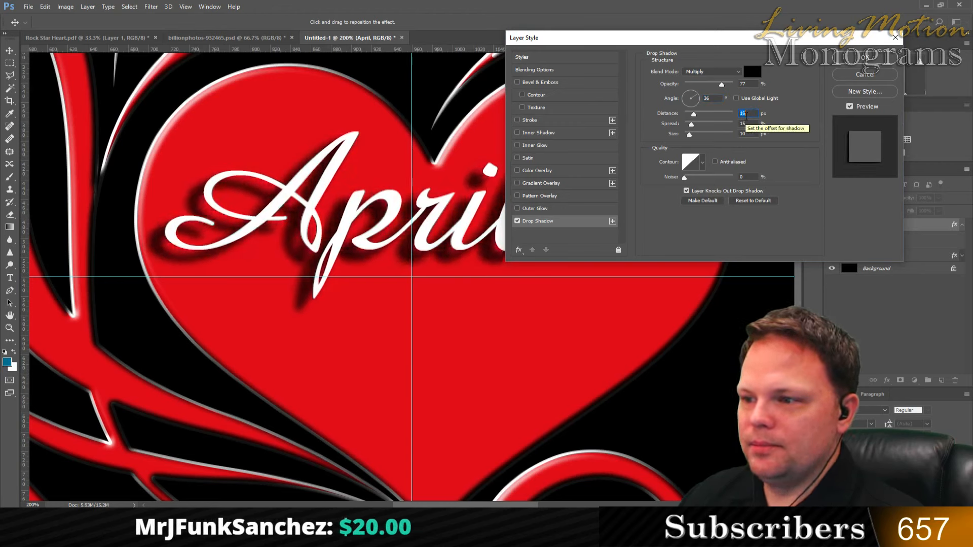
key(Up)
key(Up)
key(Up)
key(Up)
key(Up)
key(Up)
key(Up)
key(Up)
key(Up)
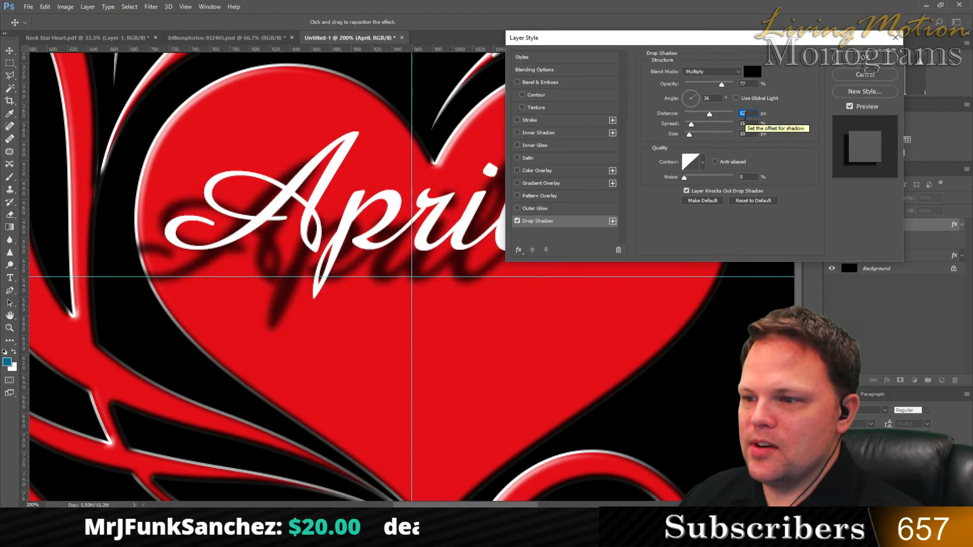
key(Down)
key(Down)
key(Down)
key(Down)
key(Down)
key(Down)
key(Down)
key(Down)
key(Down)
key(Down)
key(Down)
key(Down)
key(Down)
key(Down)
key(Down)
key(Down)
key(Down)
key(Down)
key(Down)
key(Down)
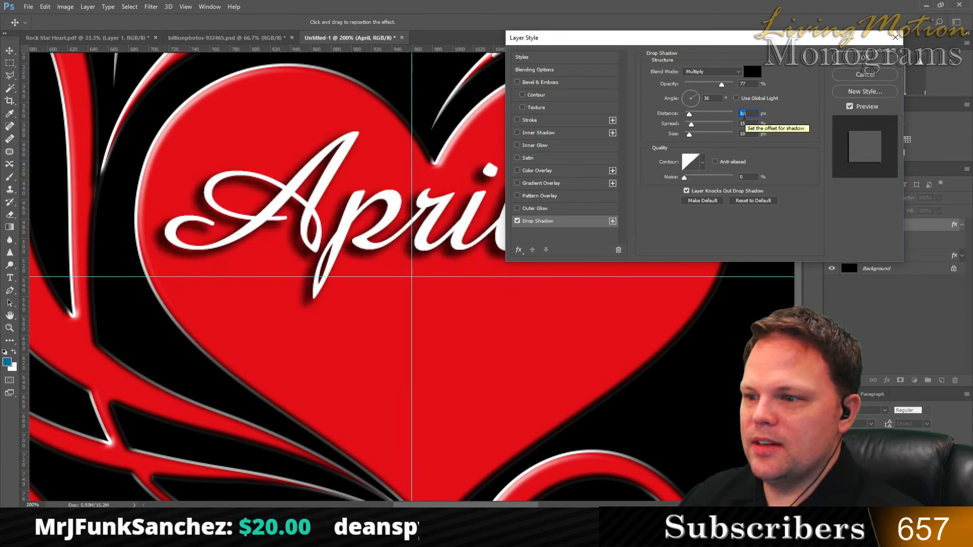
key(Down)
key(Down)
key(Down)
key(Down)
key(Down)
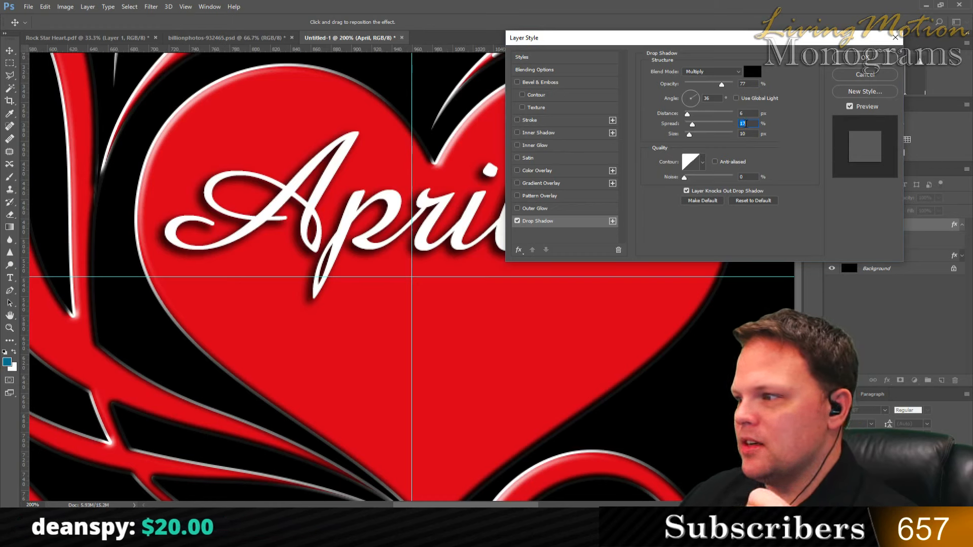
- Try a 32% spread and a 1 px size on the name text's drop shadow
scroll(744, 124, up, 20)
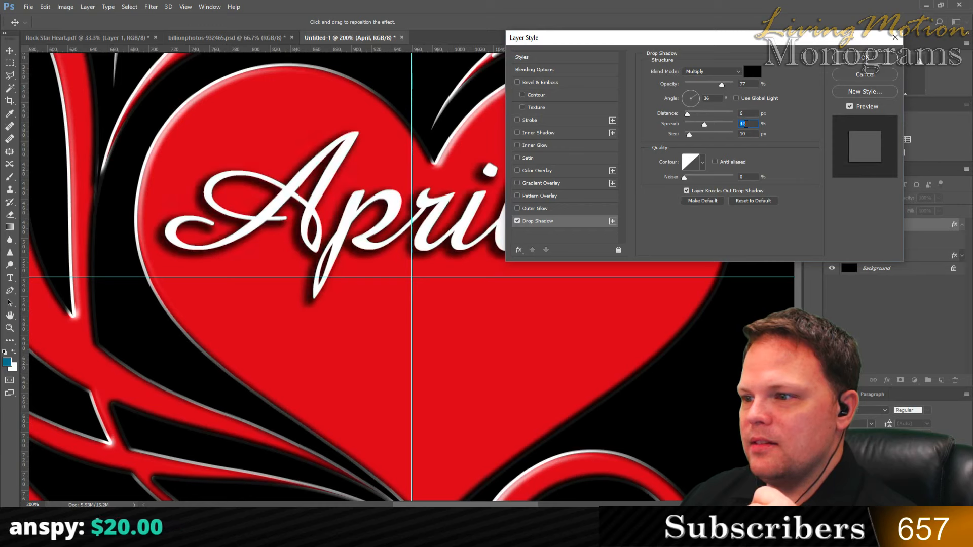
scroll(745, 123, down, 11)
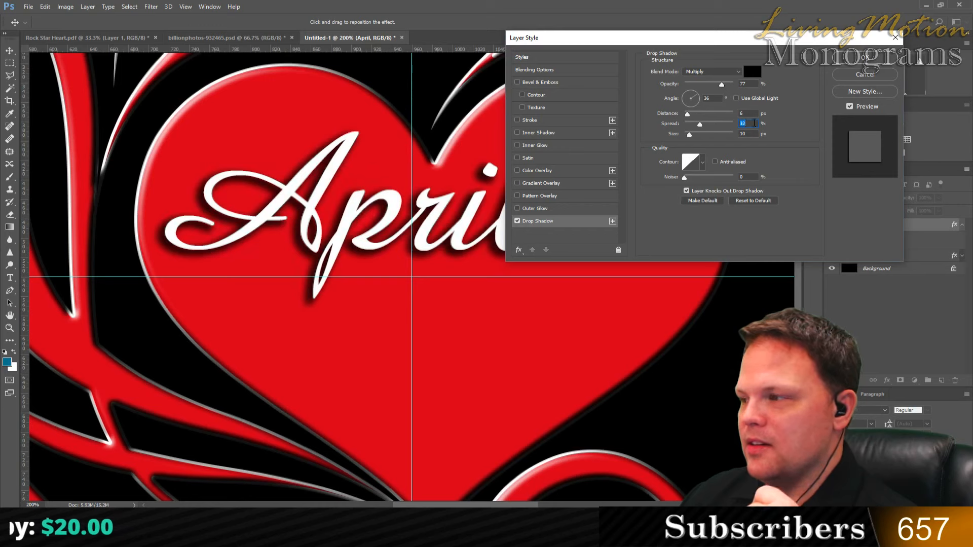
click(740, 134)
scroll(747, 134, down, 9)
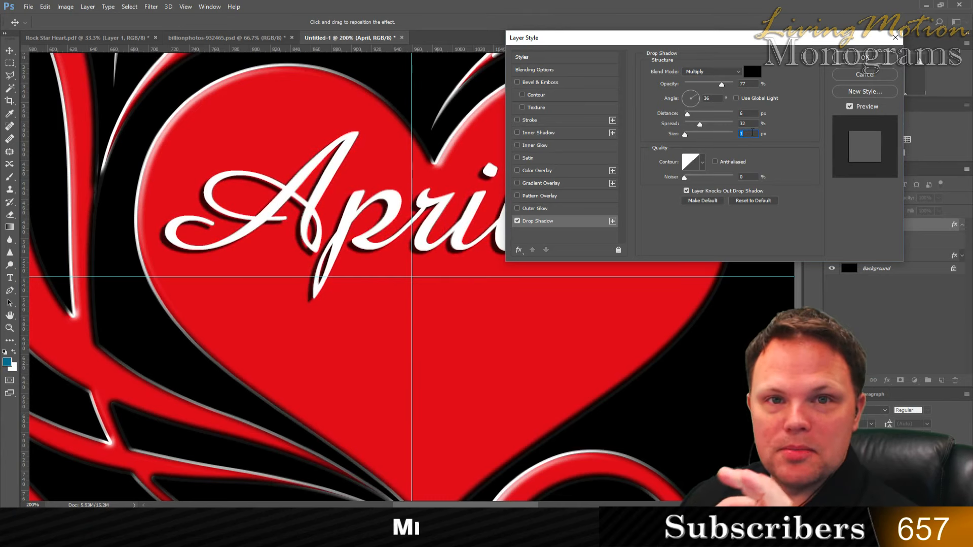
- Try an even higher spread on the name text's drop shadow
click(748, 124)
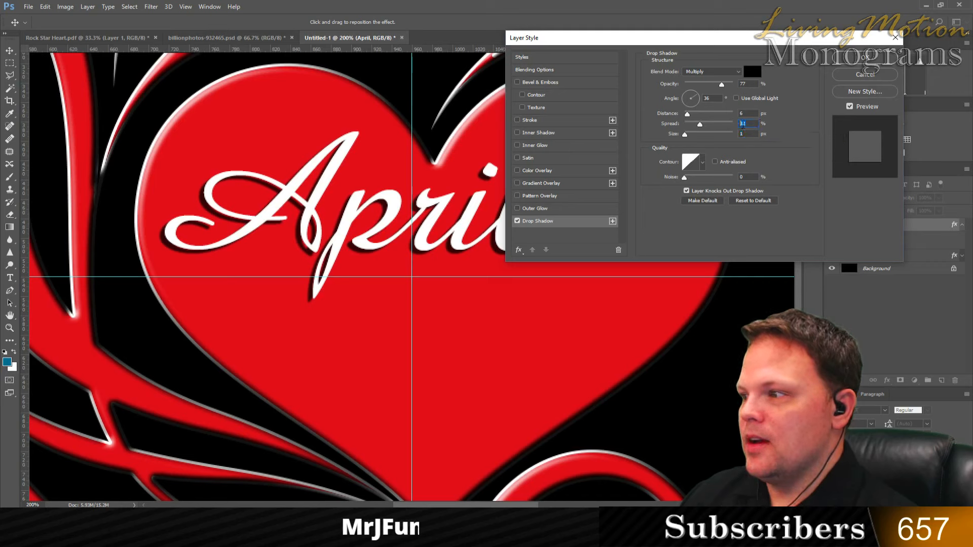
scroll(747, 124, up, 10)
key(Up)
key(Up)
key(Up)
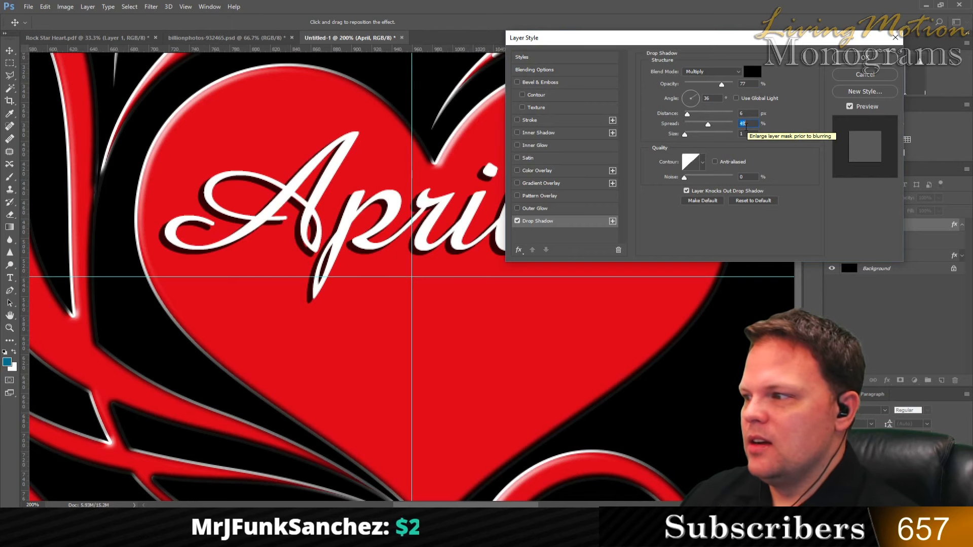
- Set the name text's drop shadow spread to 0% and its size to 2 px
key(shift+Down)
key(shift+Down)
key(shift+Down)
key(shift+Down)
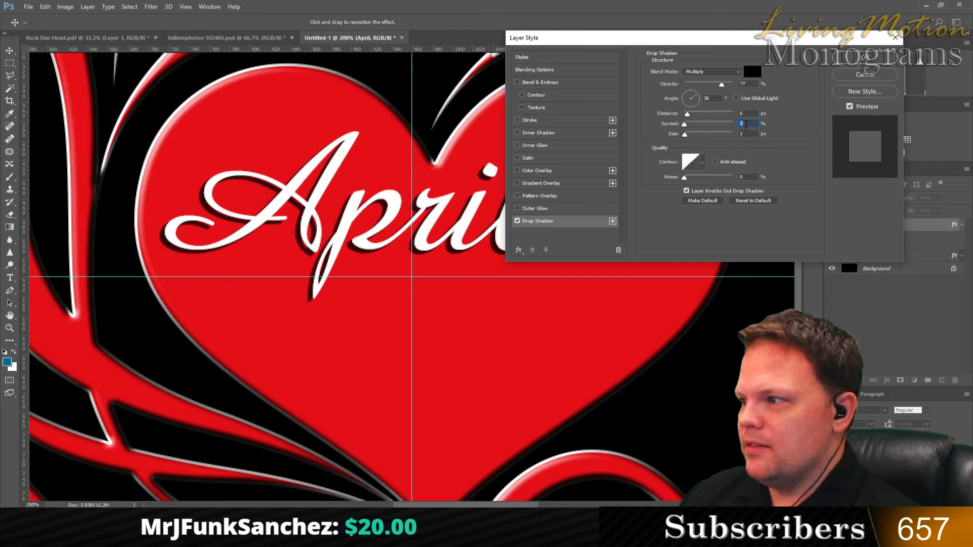
key(shift+Down)
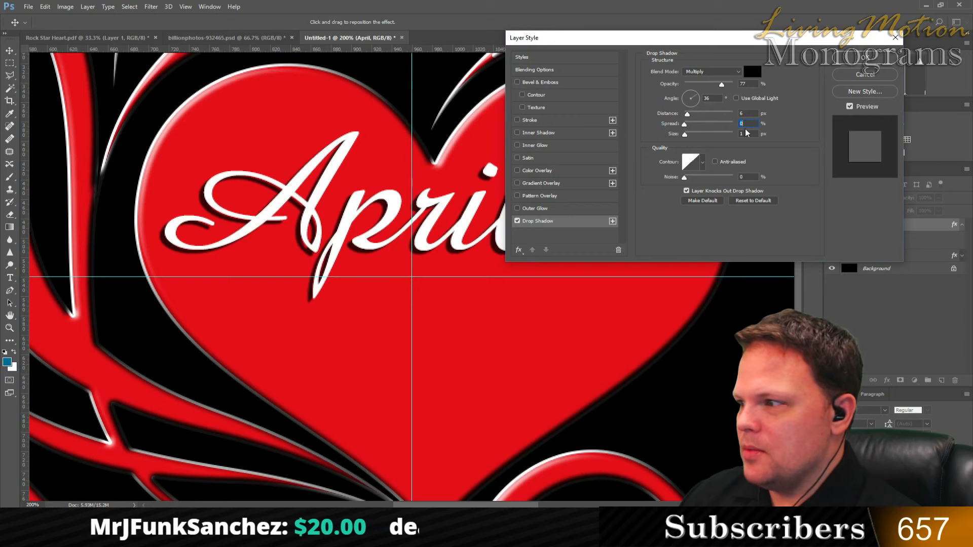
key(Tab)
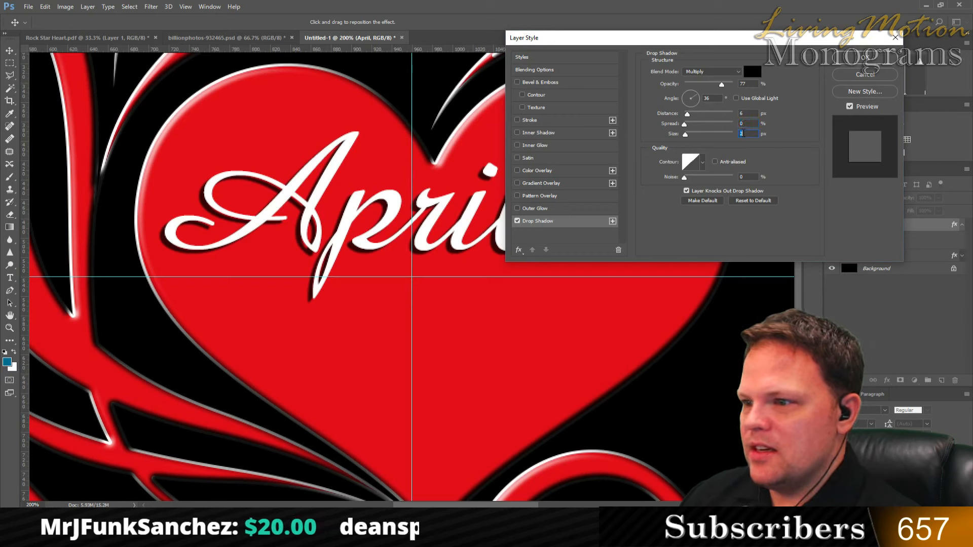
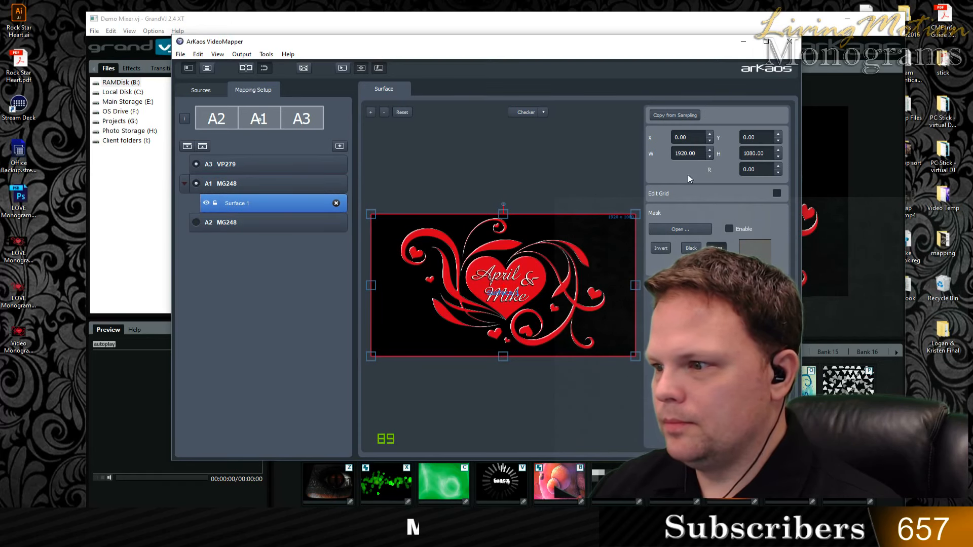
- Close the ArKaos VideoMapper window and resize the GrandVJ panes to enlarge the clip bank
click(788, 42)
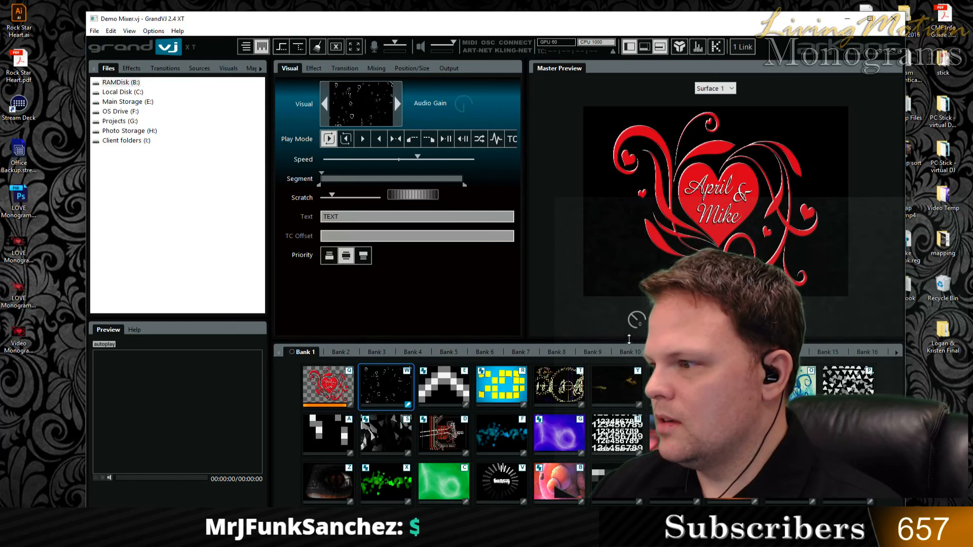
drag(638, 300, 631, 320)
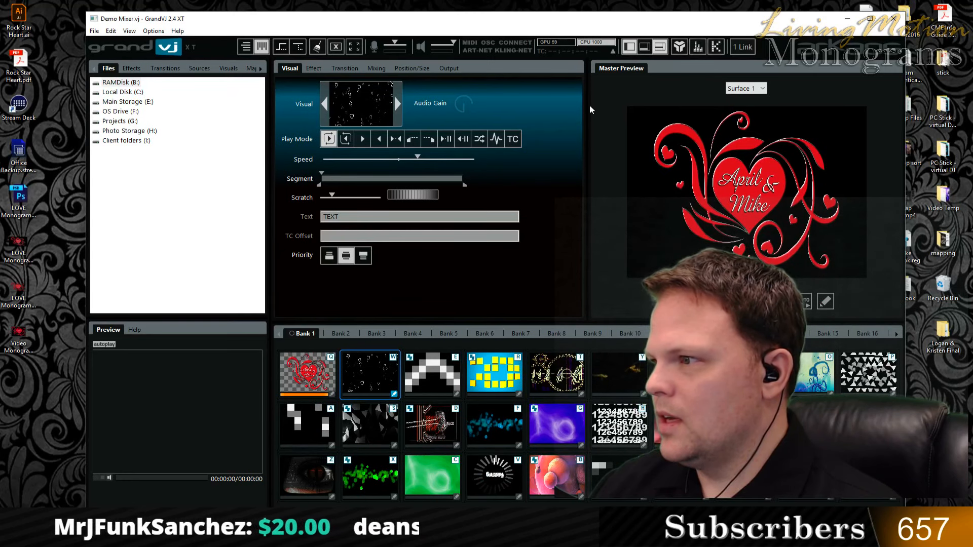
- Open the GrandVJ preferences and examine the display, audio, connection, MIDI, OSC, performance, advanced and activation settings
click(95, 31)
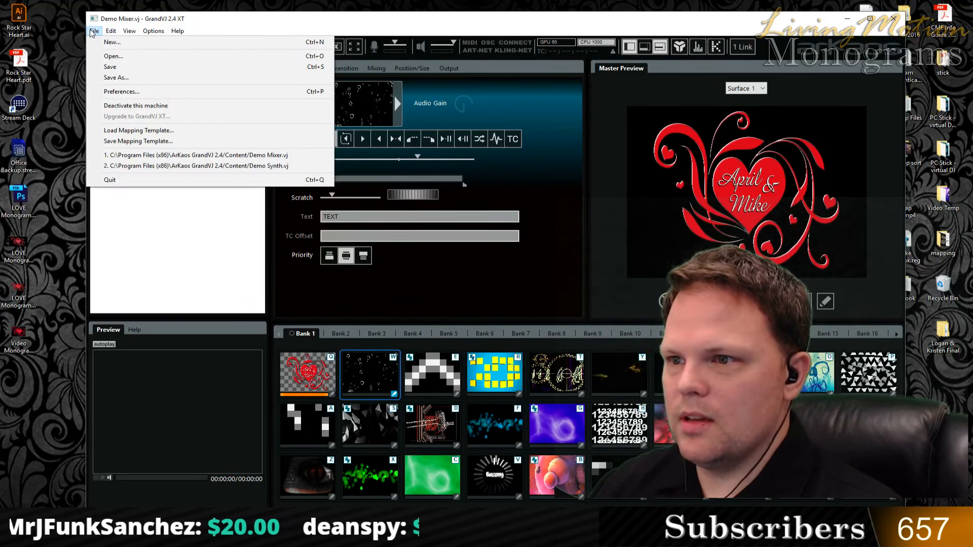
click(120, 92)
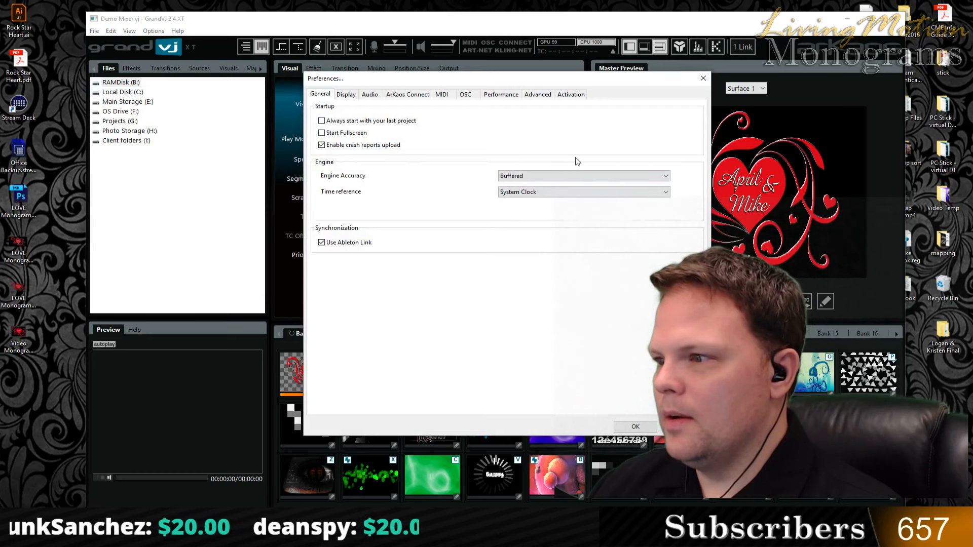
click(342, 95)
click(373, 96)
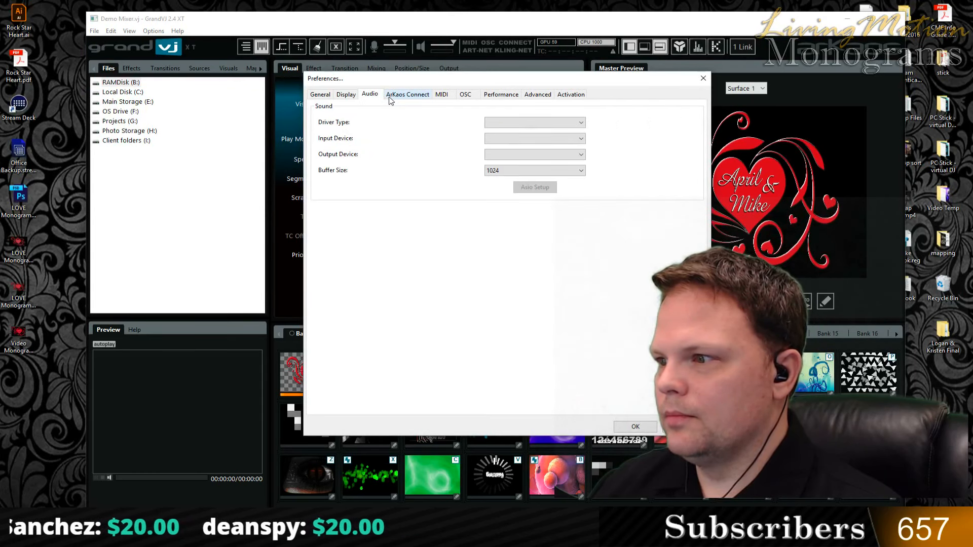
click(391, 99)
click(443, 95)
click(466, 95)
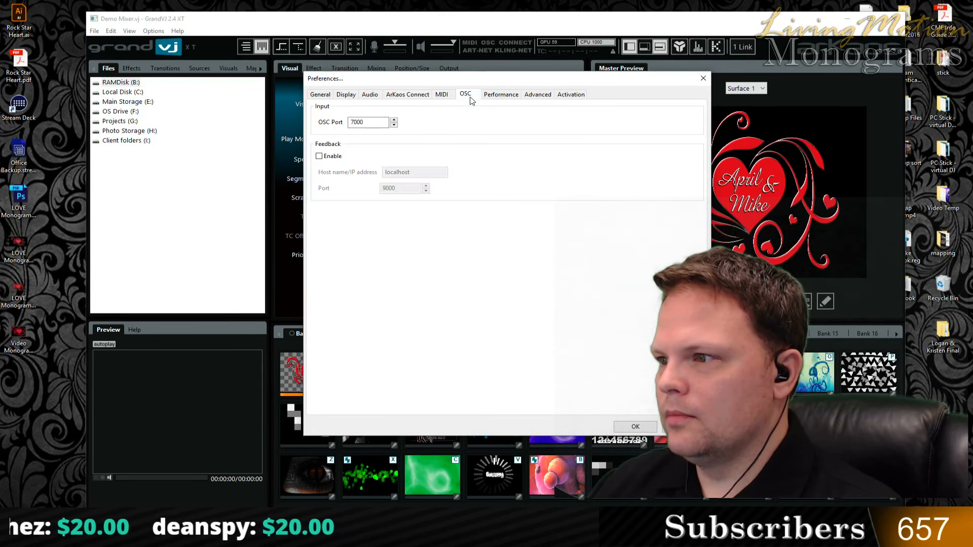
click(492, 99)
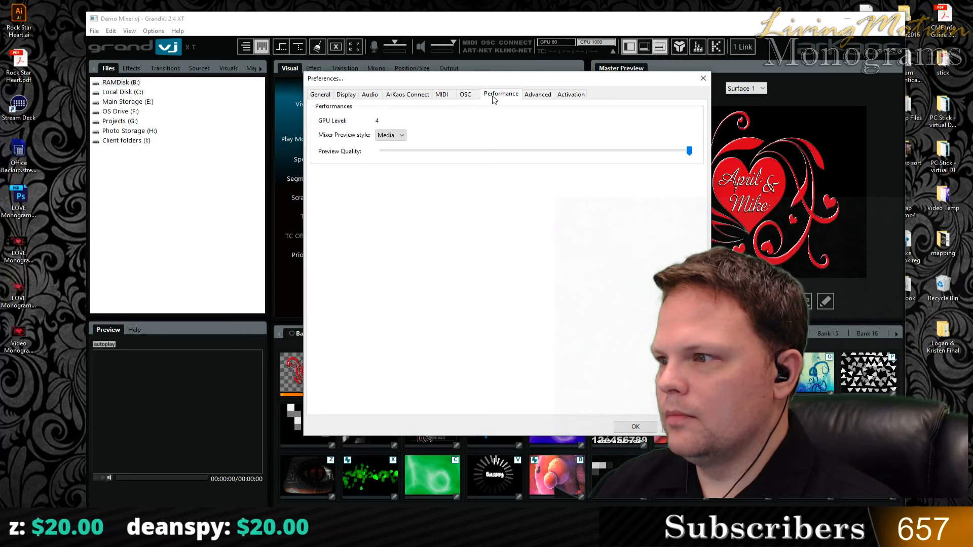
click(541, 97)
click(567, 99)
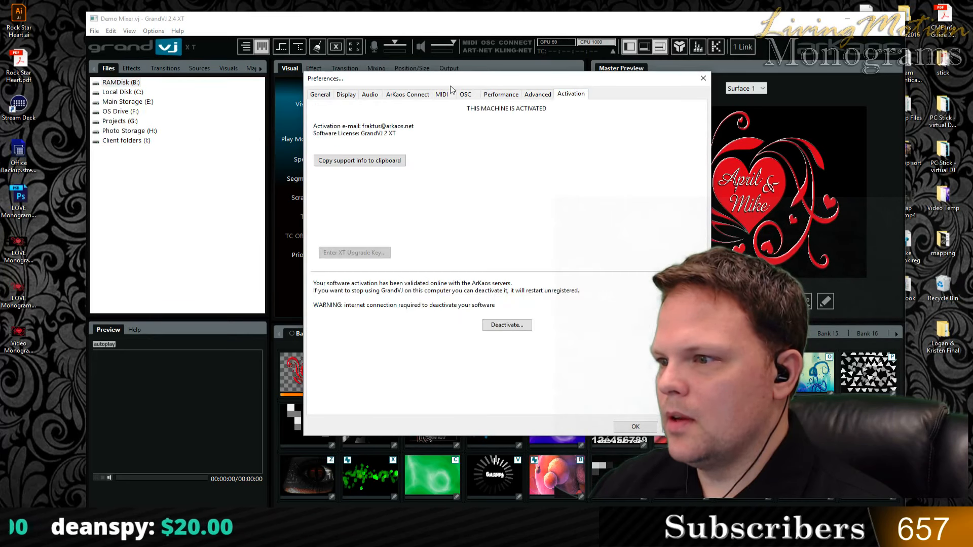
- Go through the audio, display, general, MIDI, OSC and advanced preferences again for an option affecting the preview
click(368, 96)
click(346, 95)
click(322, 96)
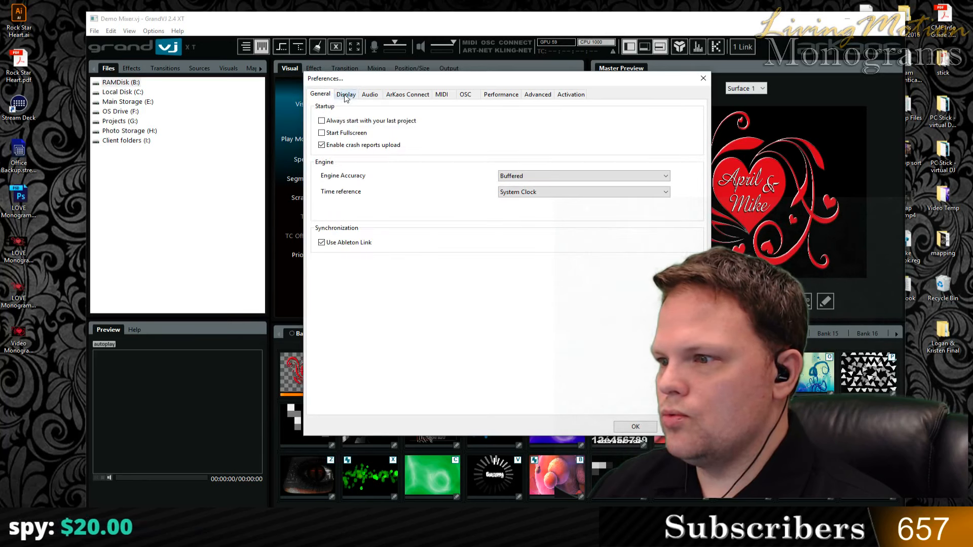
click(394, 99)
click(370, 98)
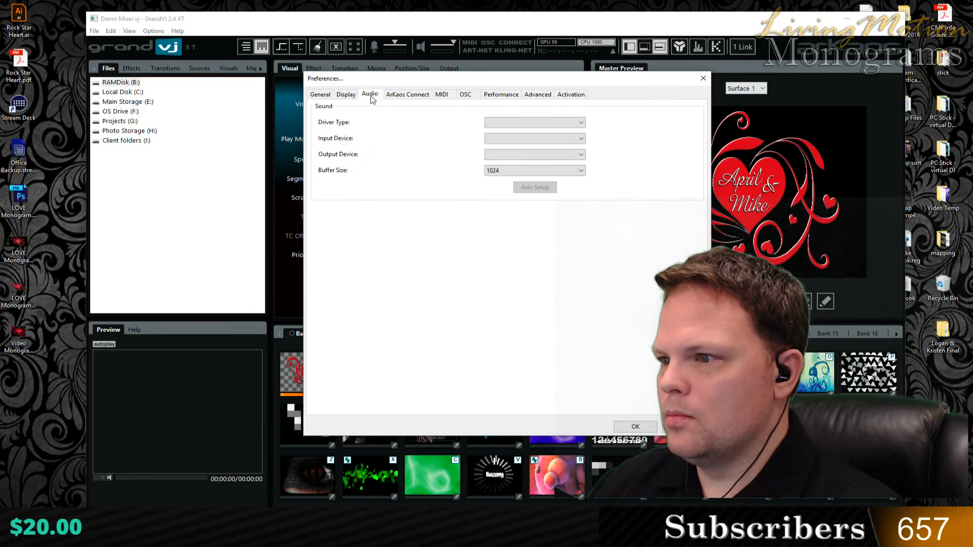
click(489, 99)
click(446, 96)
click(465, 98)
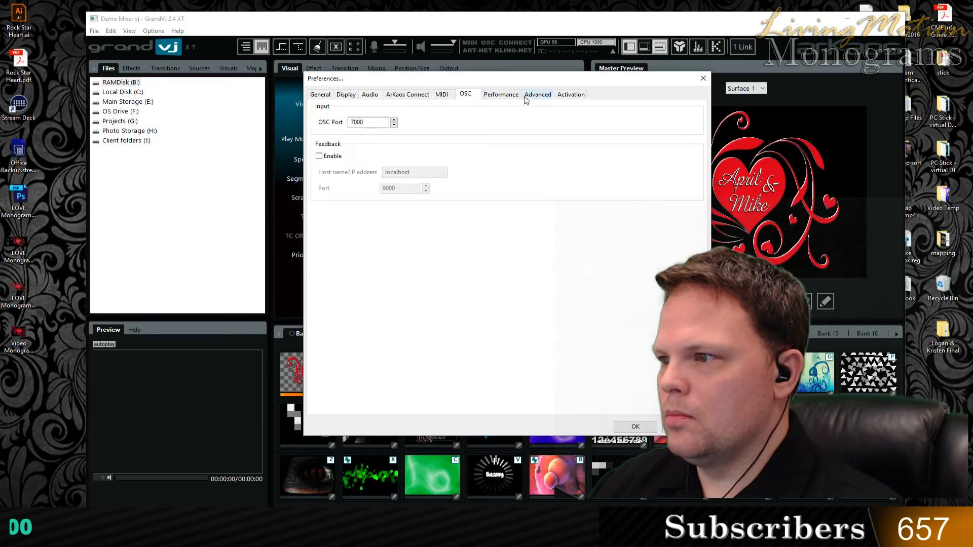
click(538, 98)
- Set the Mixer Preview style to Full in the Performance preferences and apply it
click(498, 98)
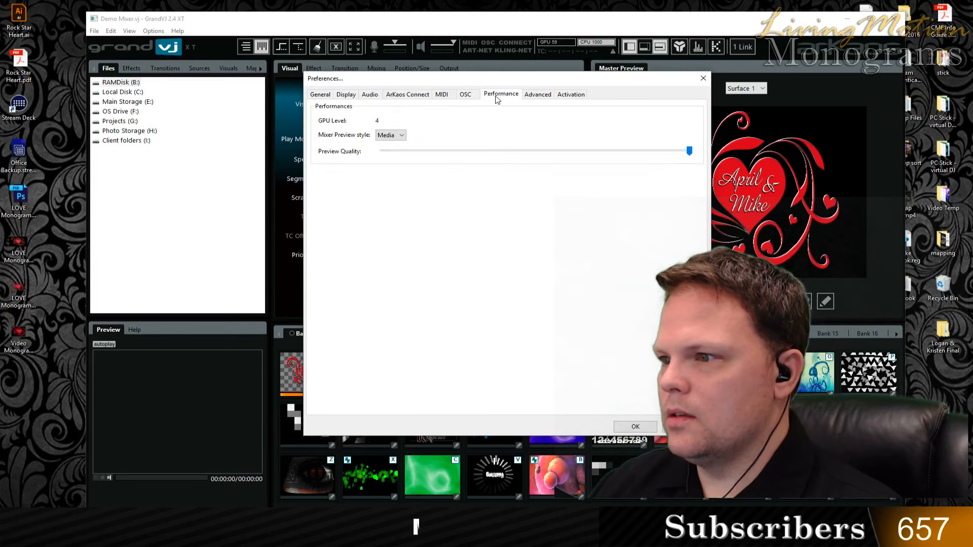
click(385, 135)
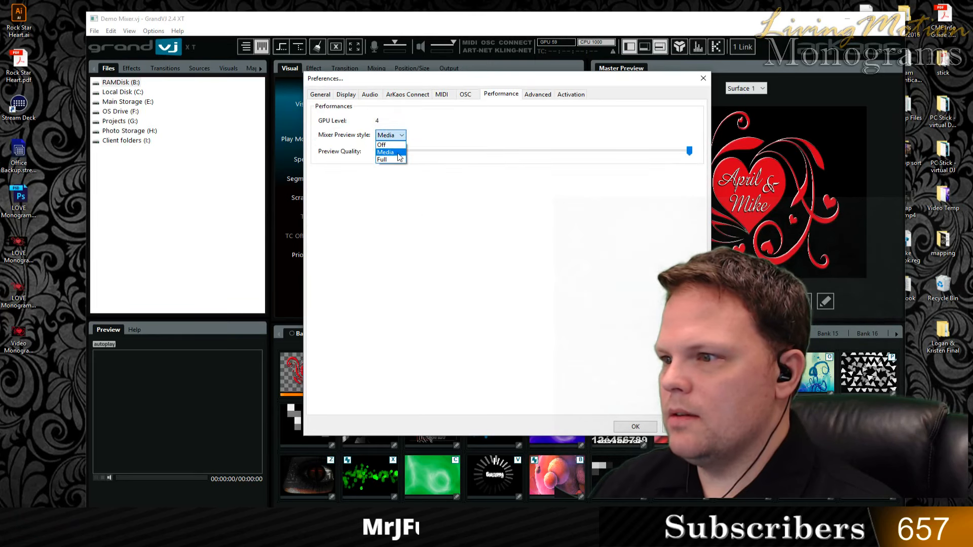
click(398, 160)
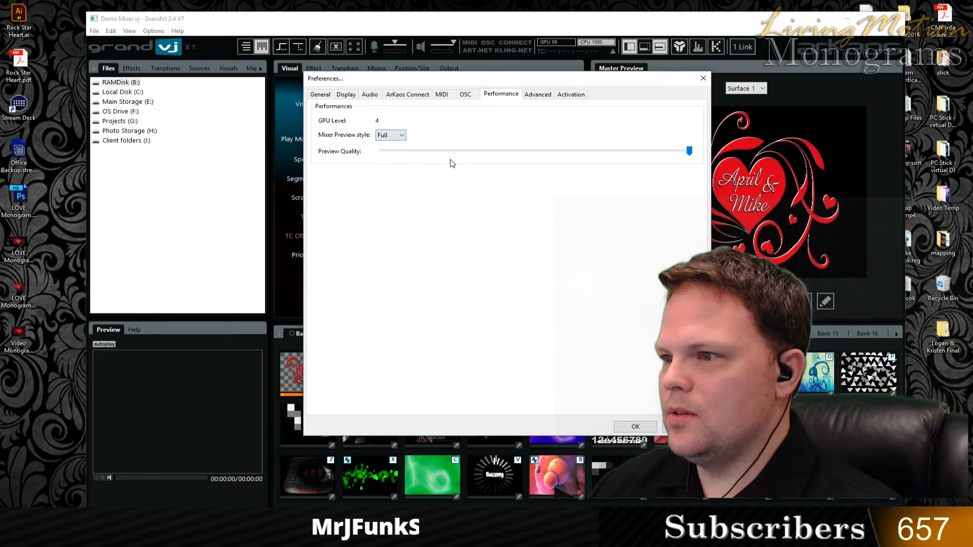
click(634, 426)
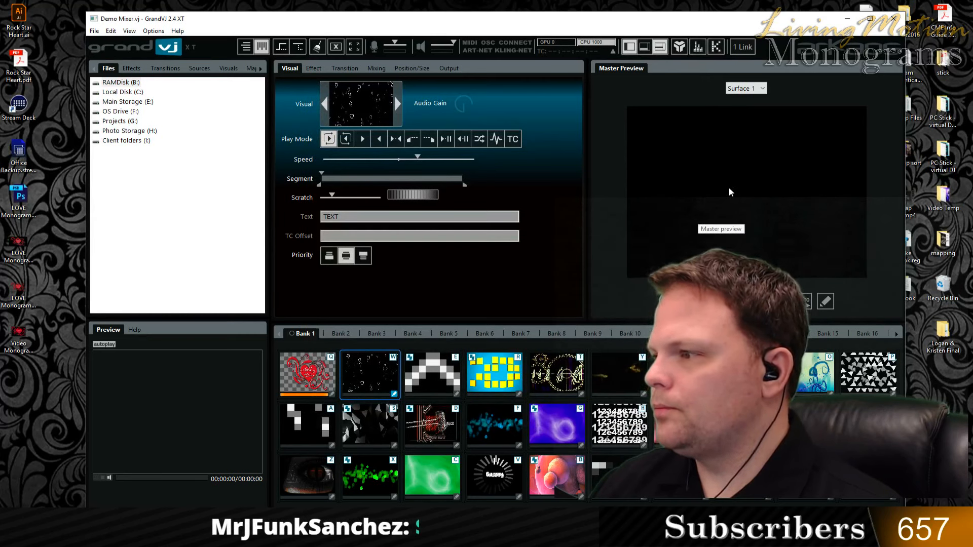
- Play the heart monogram with the falling hearts loop and set the clip priorities to layer the monogram over the hearts
click(317, 383)
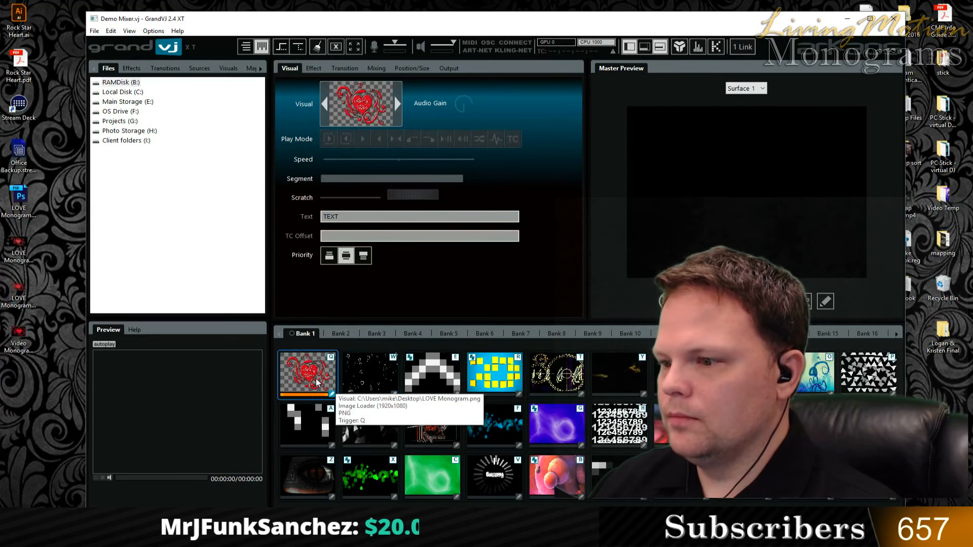
click(364, 384)
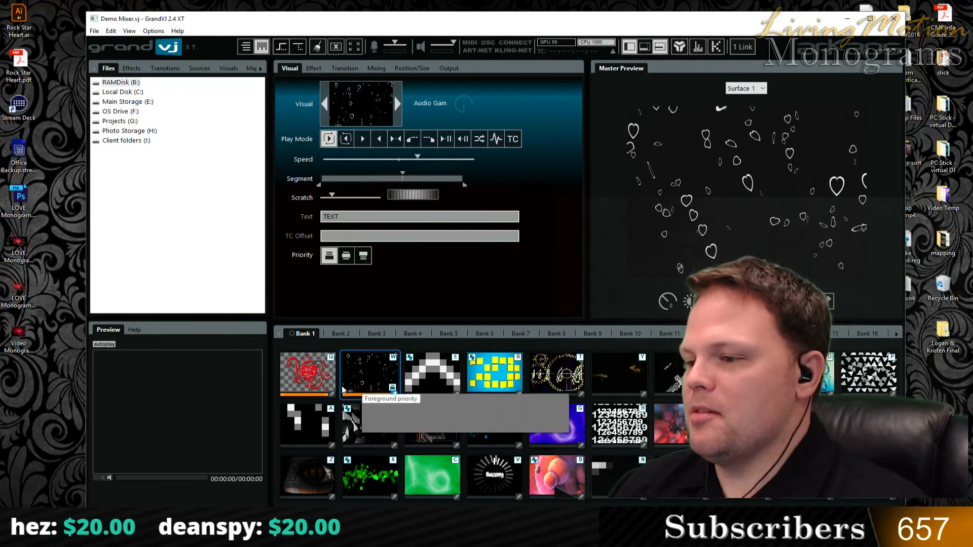
click(324, 382)
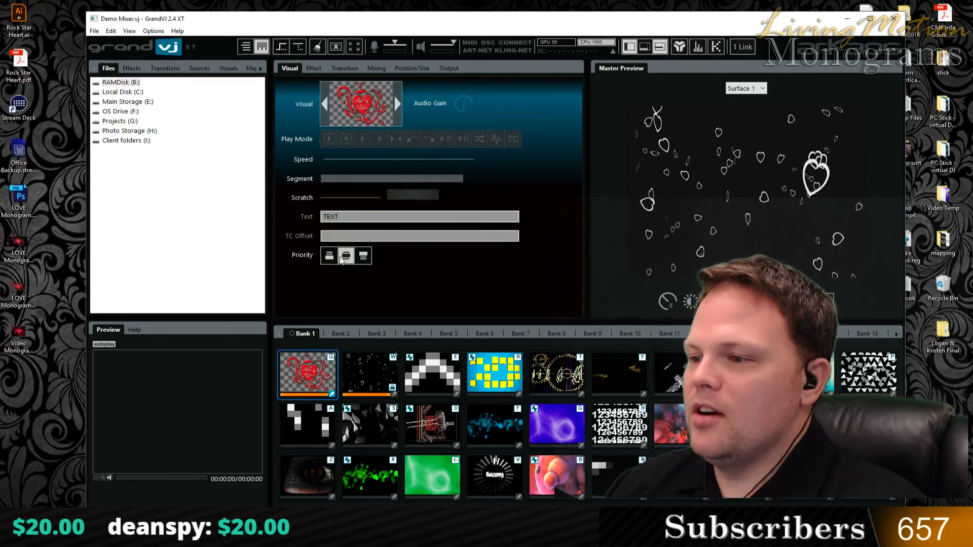
click(363, 255)
click(298, 393)
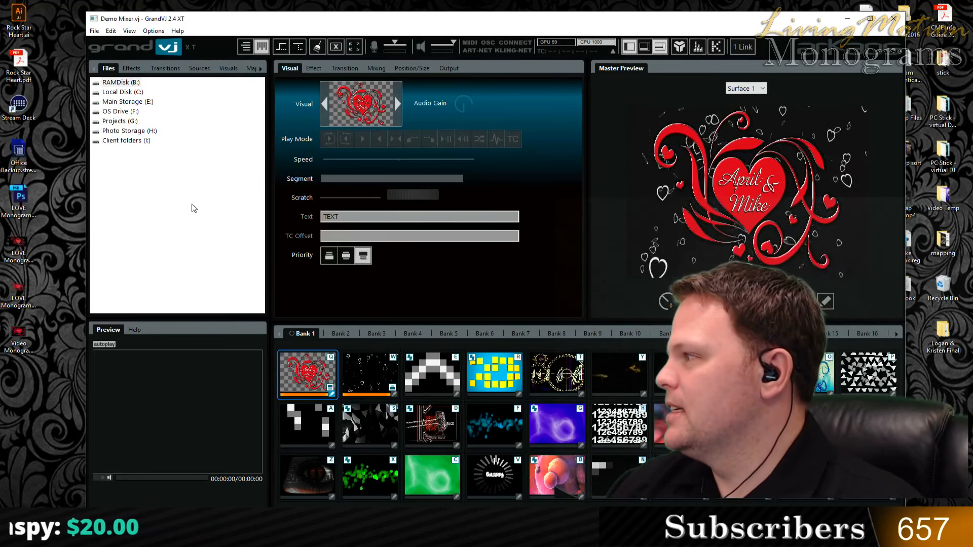
- Maximize the GrandVJ window and resize its panes to enlarge the Master Preview
click(870, 18)
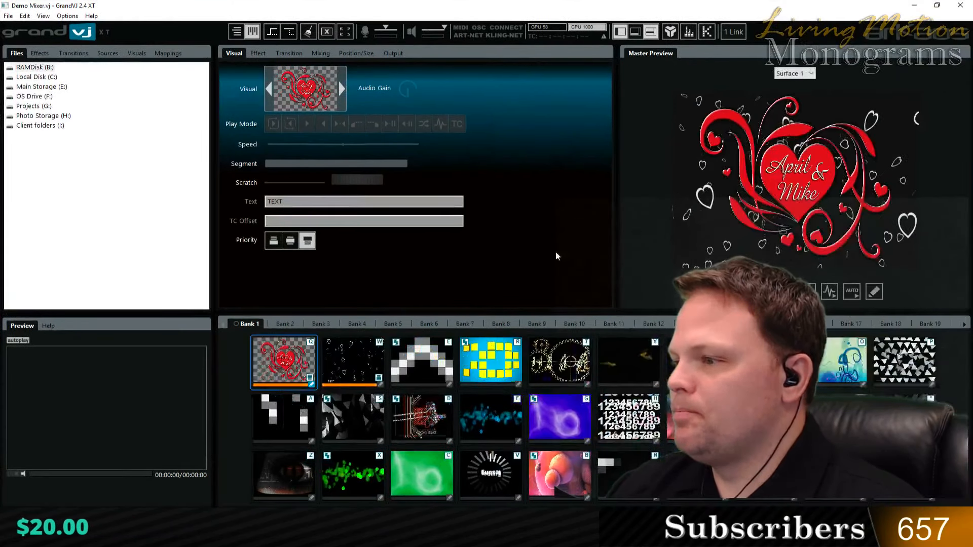
drag(513, 232, 515, 233)
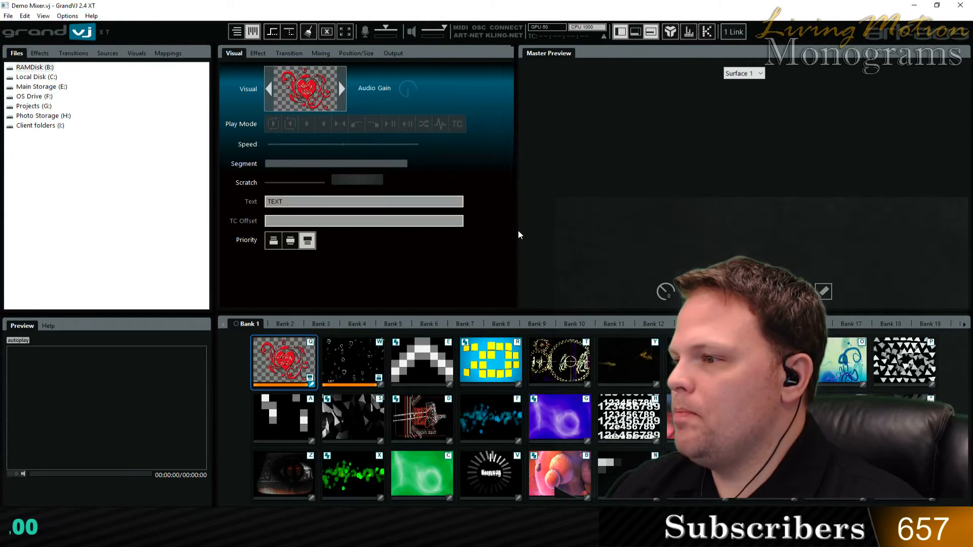
drag(625, 343, 624, 420)
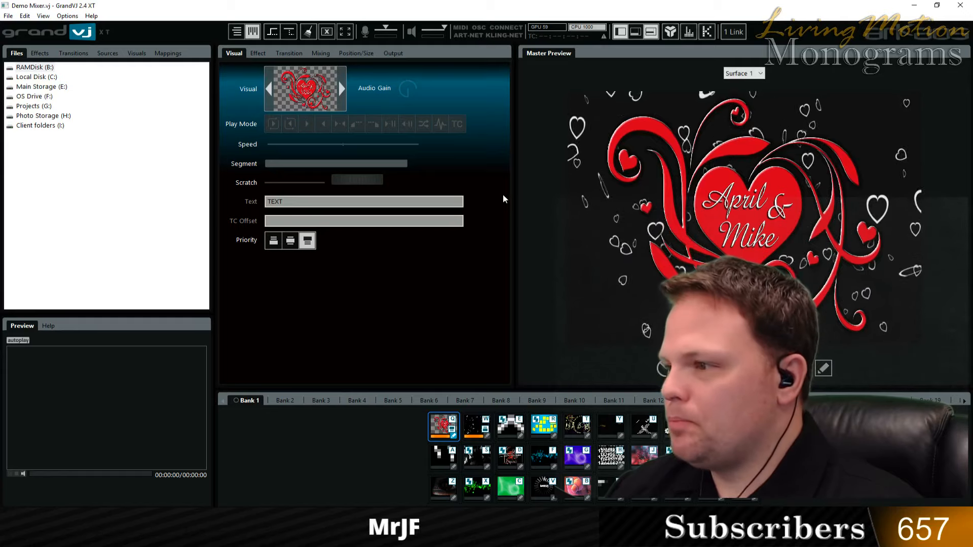
drag(513, 192, 470, 192)
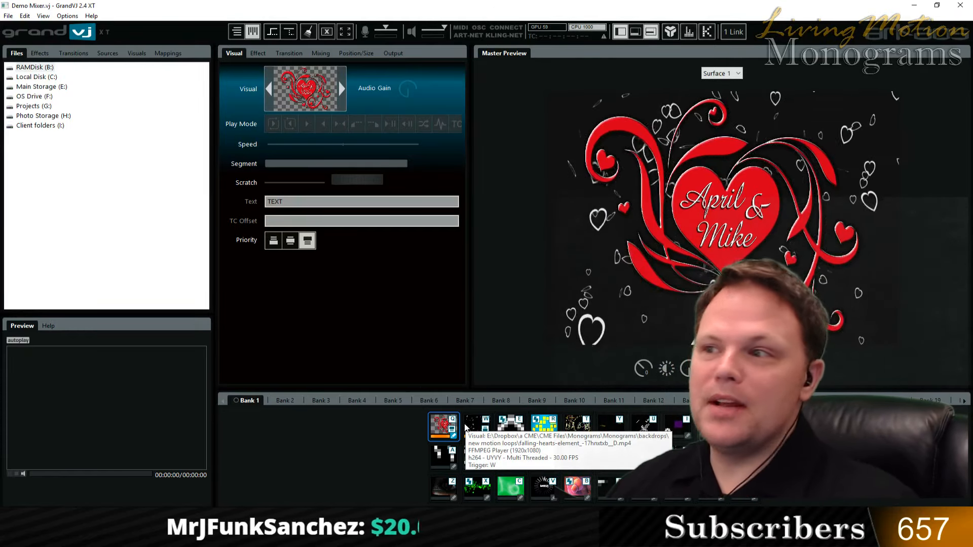
- Select the falling hearts loop in Bank 1 and set its playback speed to -1.28
click(466, 427)
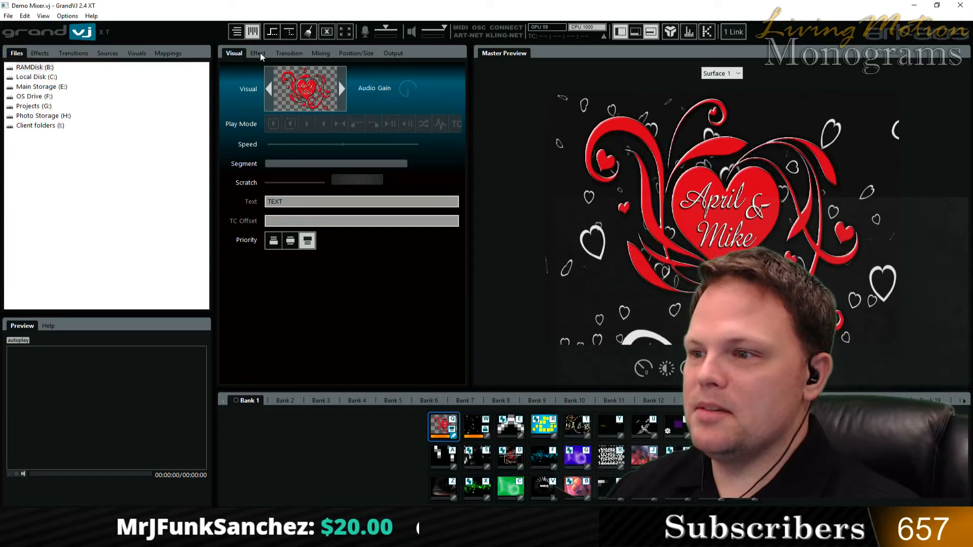
click(476, 427)
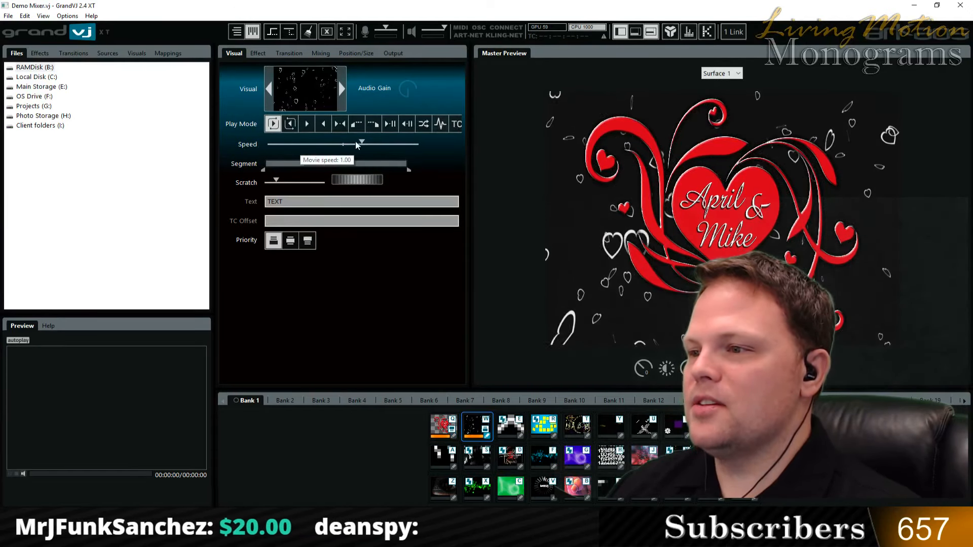
click(320, 144)
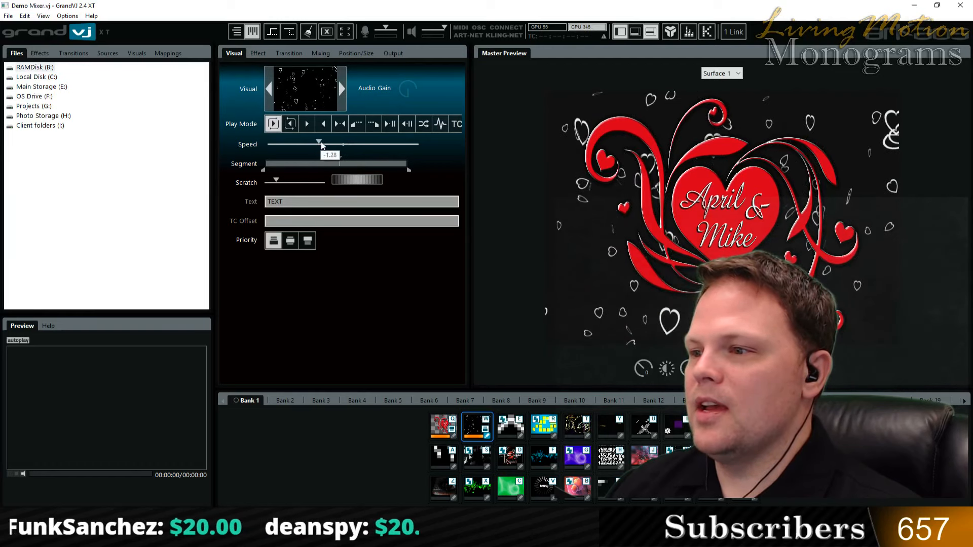
- Slow the falling hearts loop's reverse playback slightly and retrigger the clip over the monogram
drag(327, 144, 327, 146)
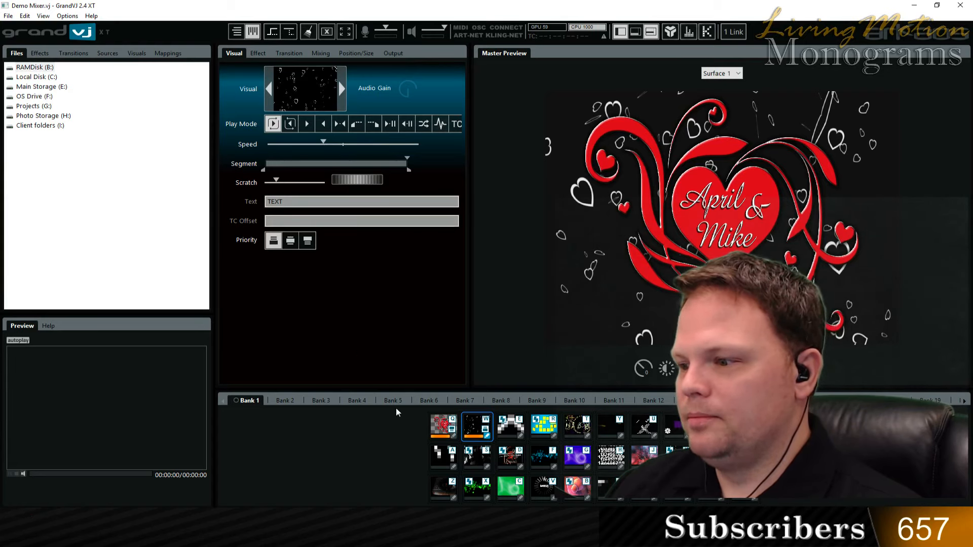
key(m)
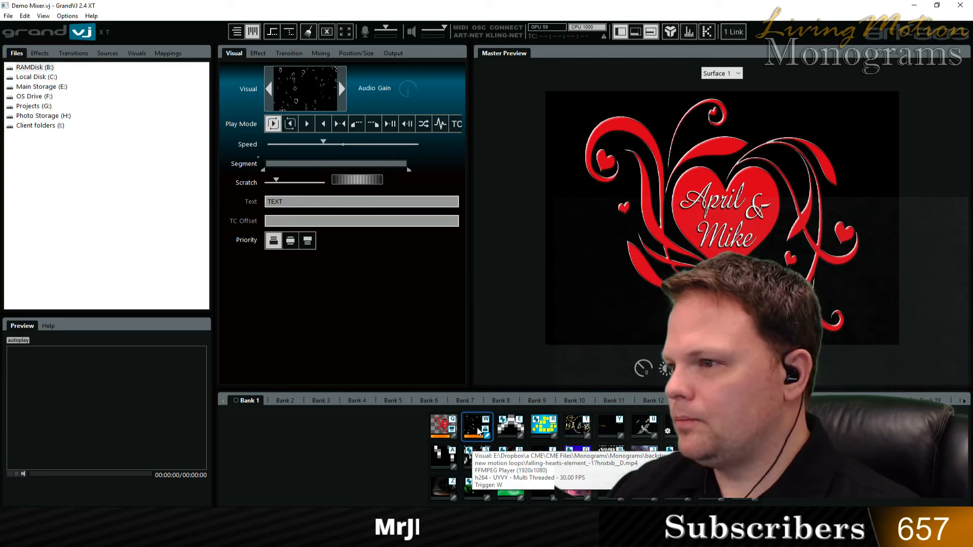
click(479, 431)
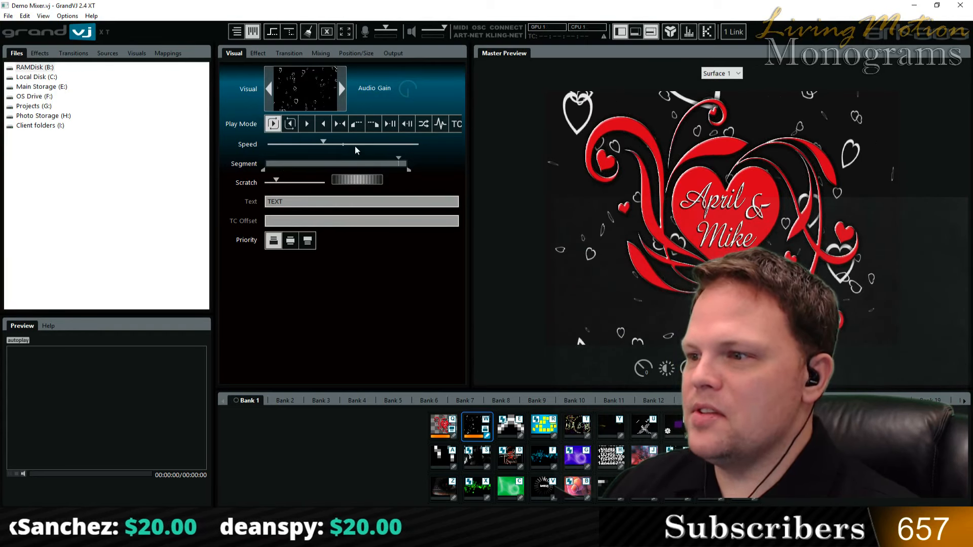
- Reset the falling hearts loop's playback speed to its default value and set its play mode to loop backward
drag(323, 142, 365, 145)
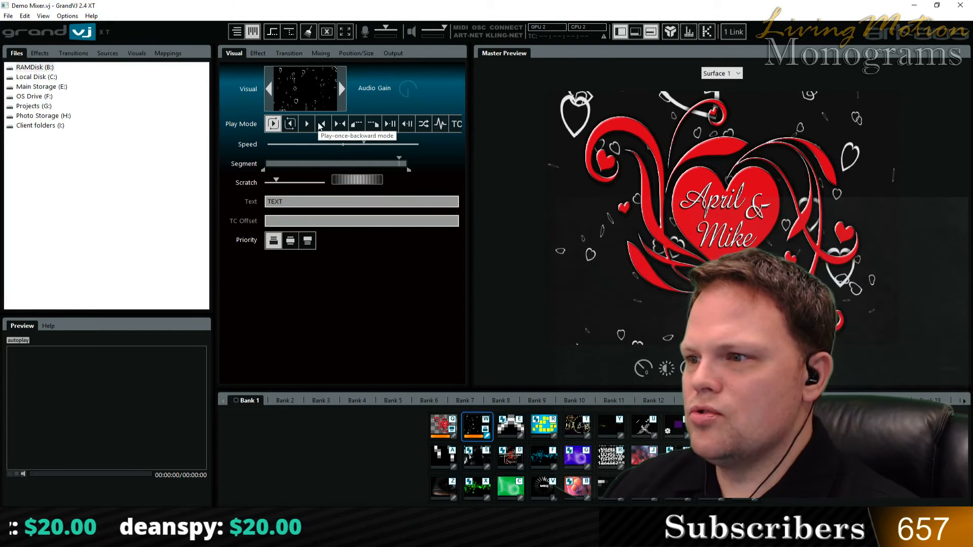
drag(364, 144, 363, 147)
right_click(362, 147)
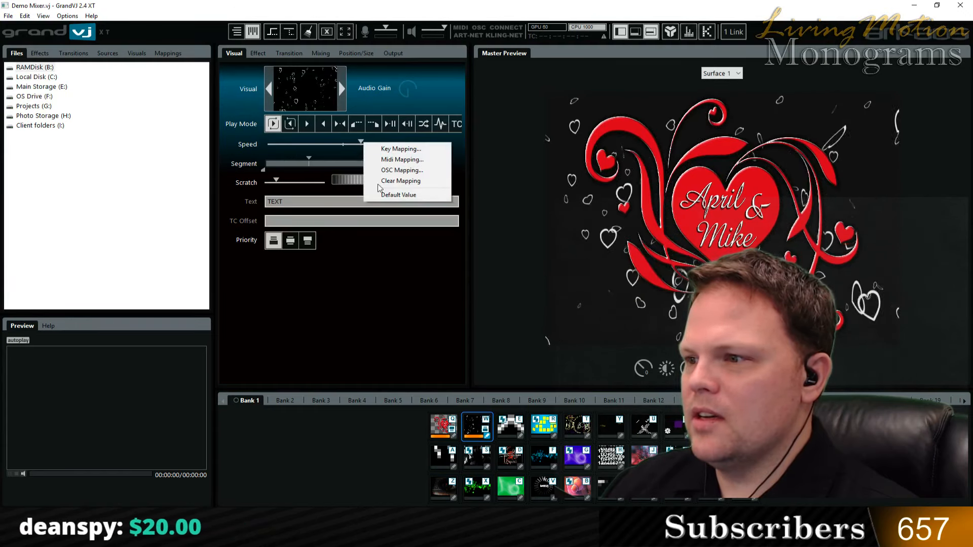
click(398, 194)
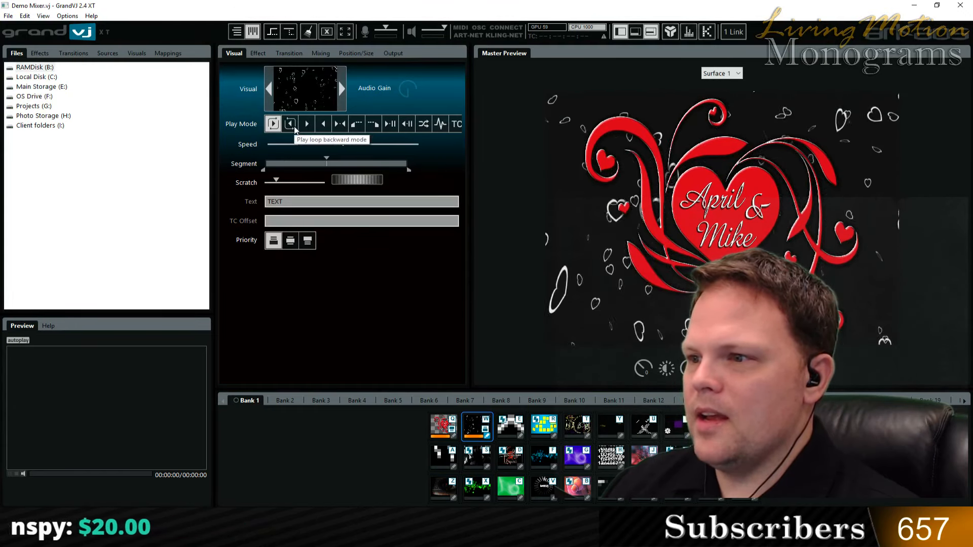
click(289, 123)
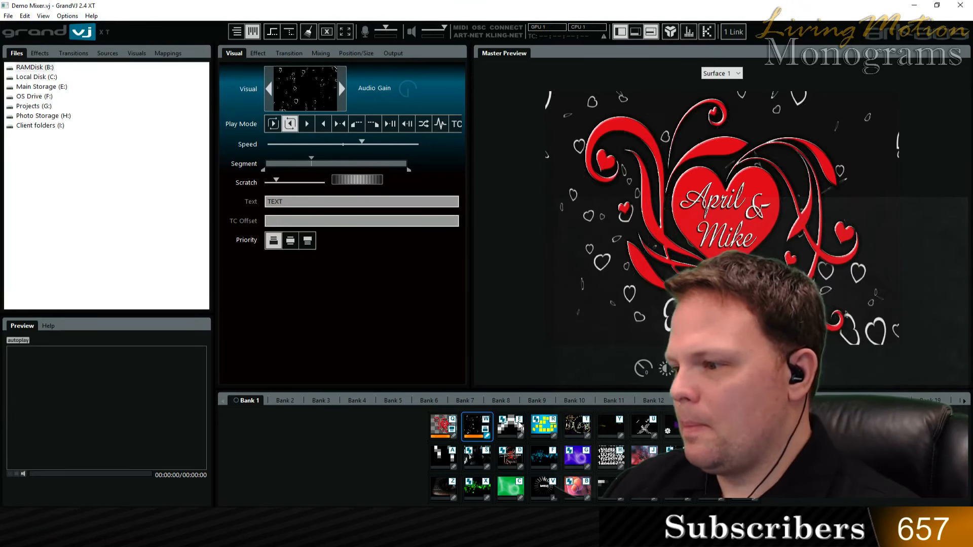
- Retrigger the falling hearts loop to check its backward playback, leaving the clip stopped under the monogram
click(475, 433)
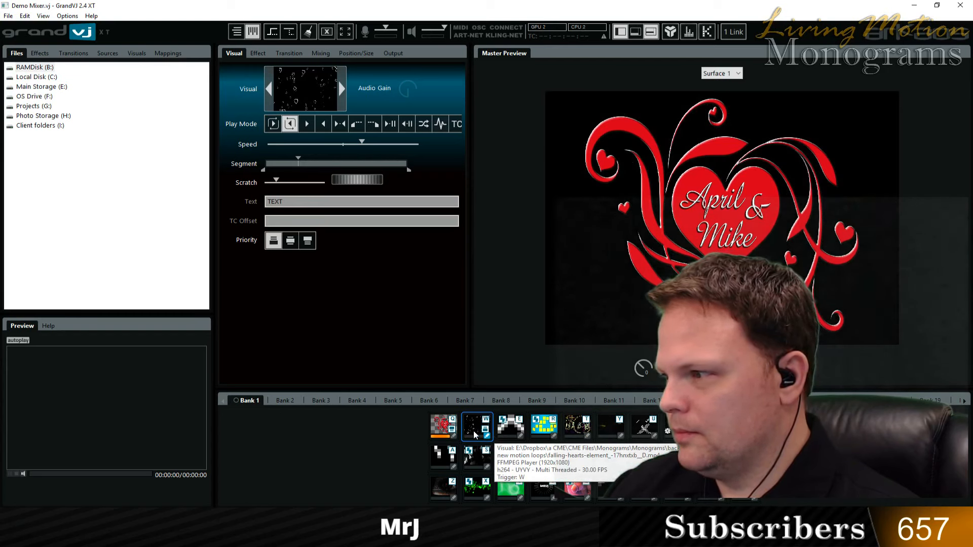
click(475, 435)
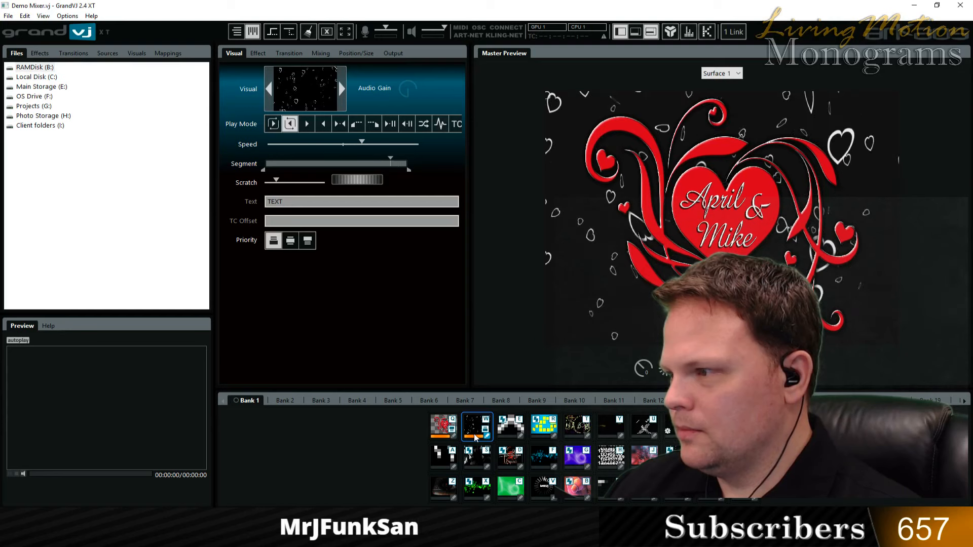
click(475, 435)
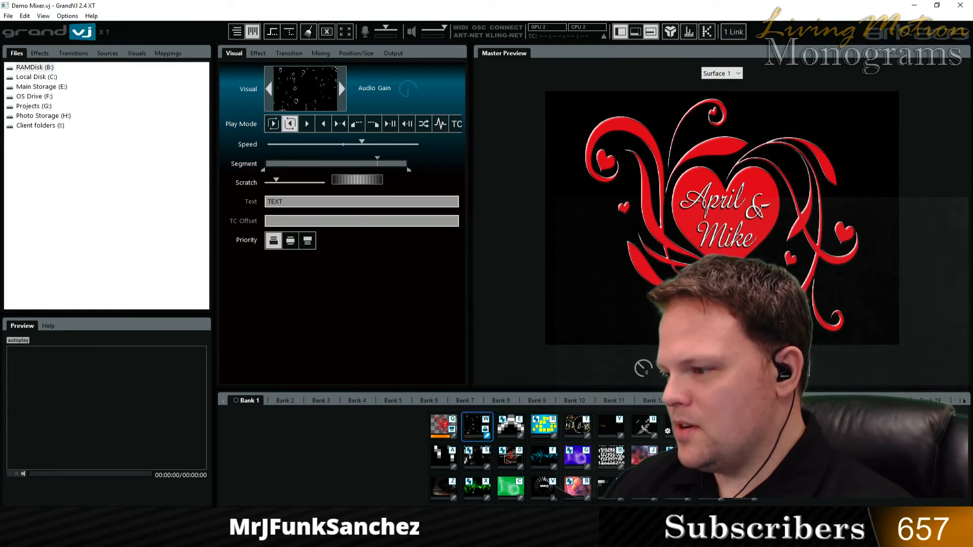
- Examine the file properties and video details of falling-hearts-element_-17hnxtxb__D.mp4 in Everything and close the search window
key(alt+Tab)
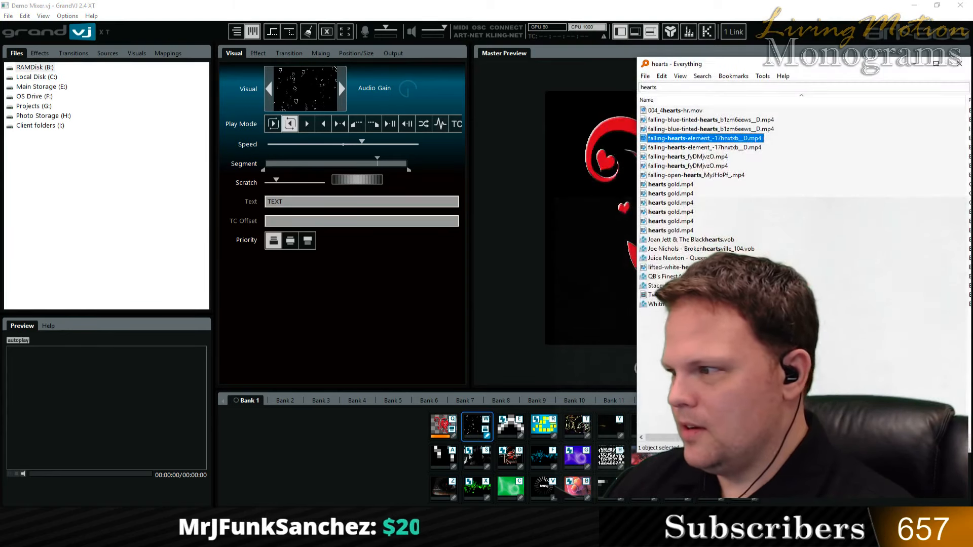
right_click(718, 138)
click(747, 316)
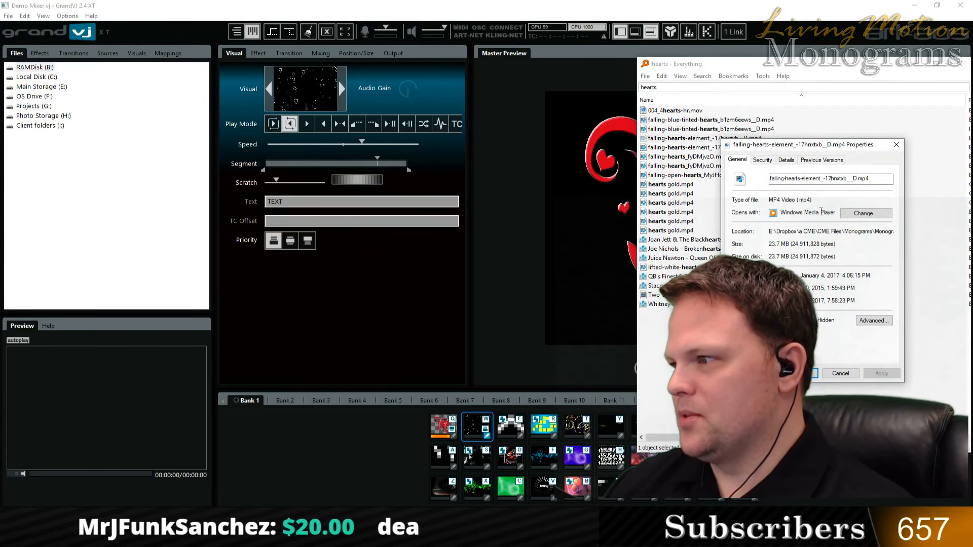
click(787, 160)
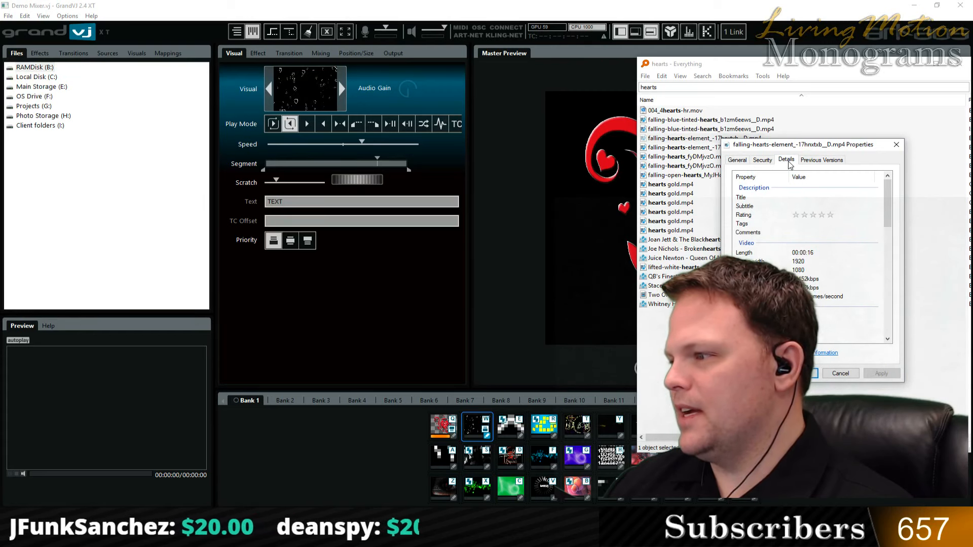
click(810, 160)
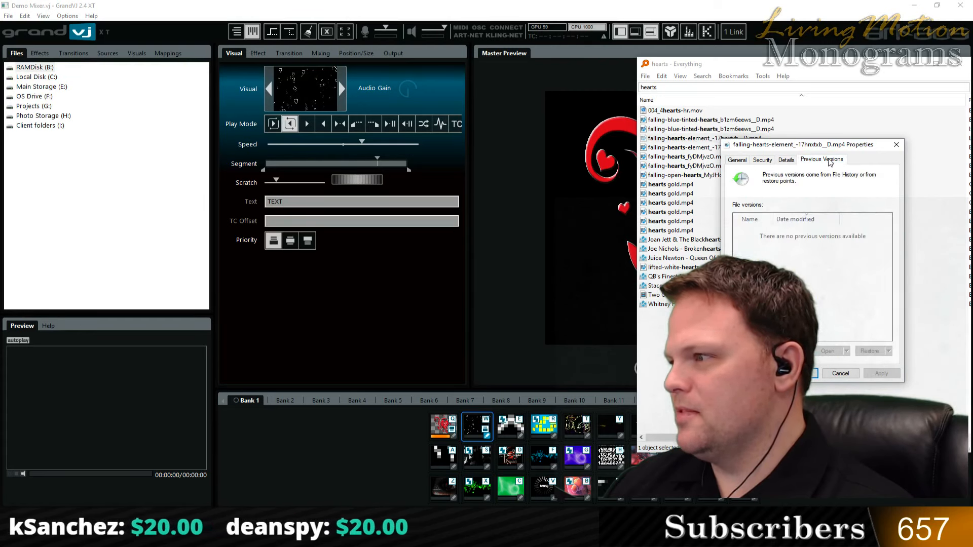
click(895, 144)
drag(805, 64, 770, 70)
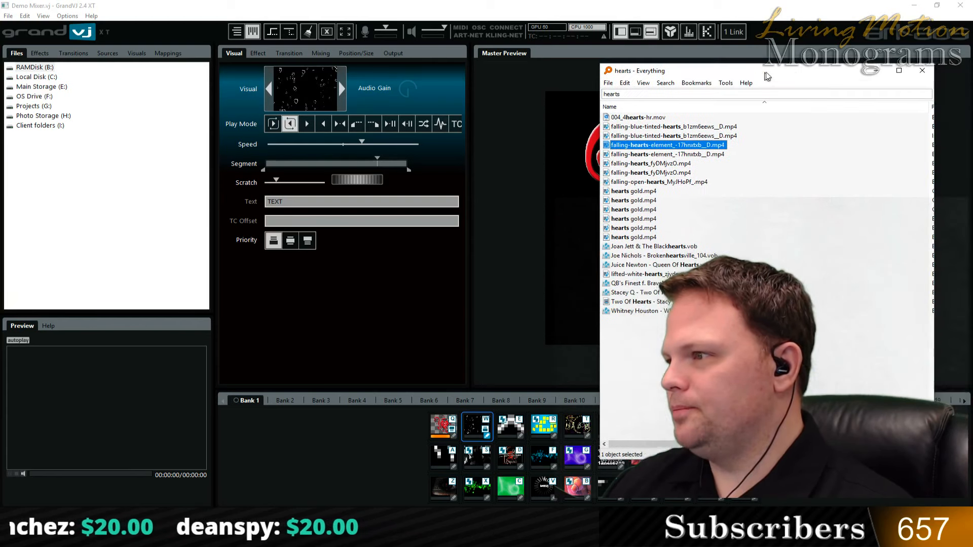
click(924, 71)
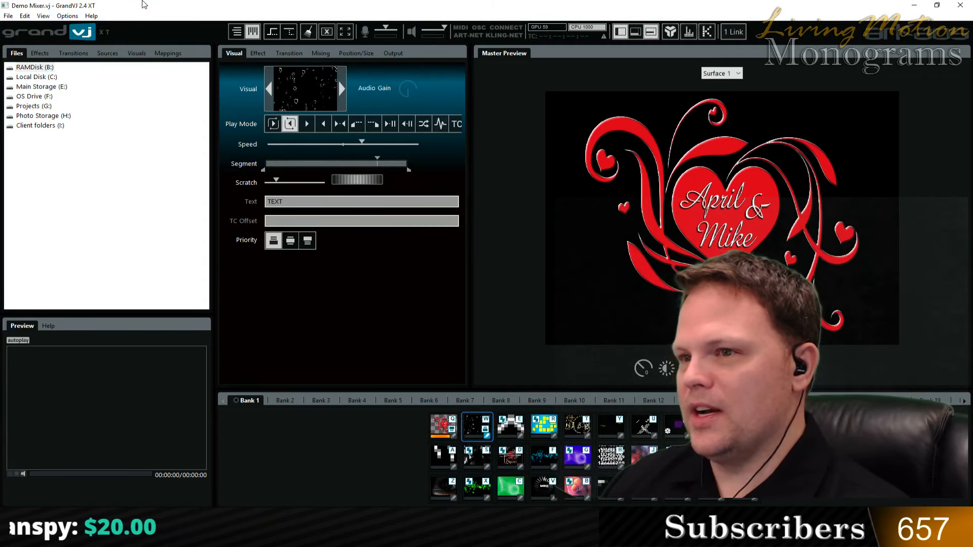
- Load Video Monogram.mp4 from the desktop into Bank 1's E cell, play it and stop the still monogram
double_click(258, 11)
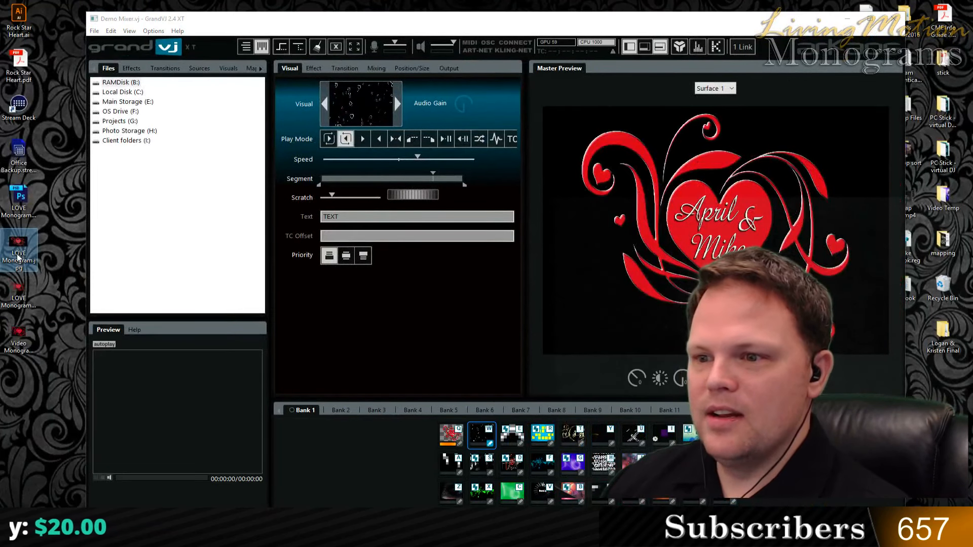
drag(19, 336, 509, 435)
click(501, 439)
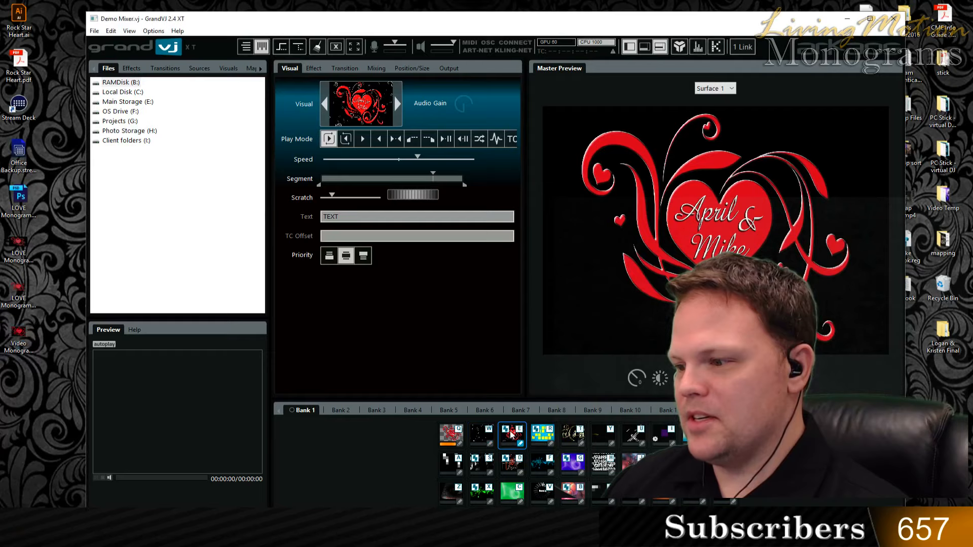
key(q)
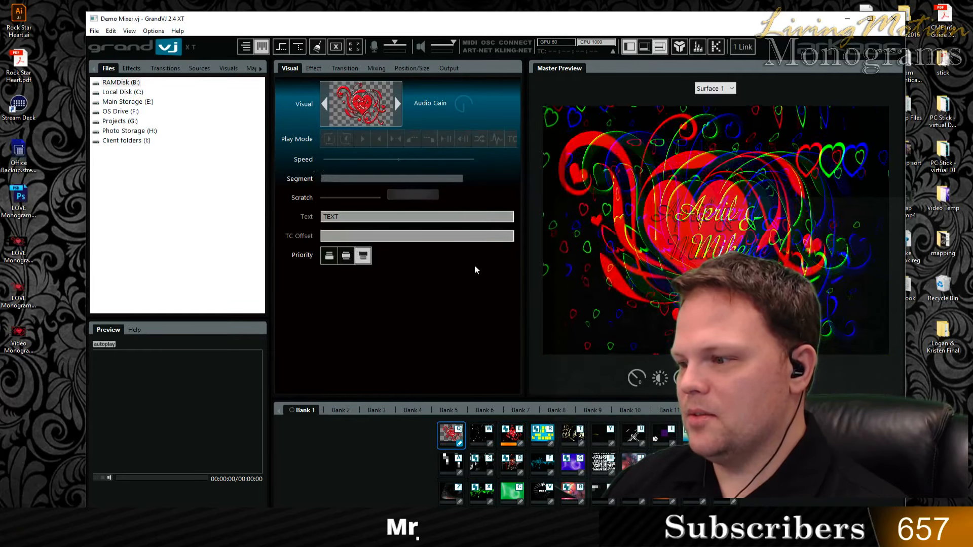
click(516, 438)
- Remove the Irisation effect from the Video Monogram clip by cycling back through the effects to no effect
click(345, 68)
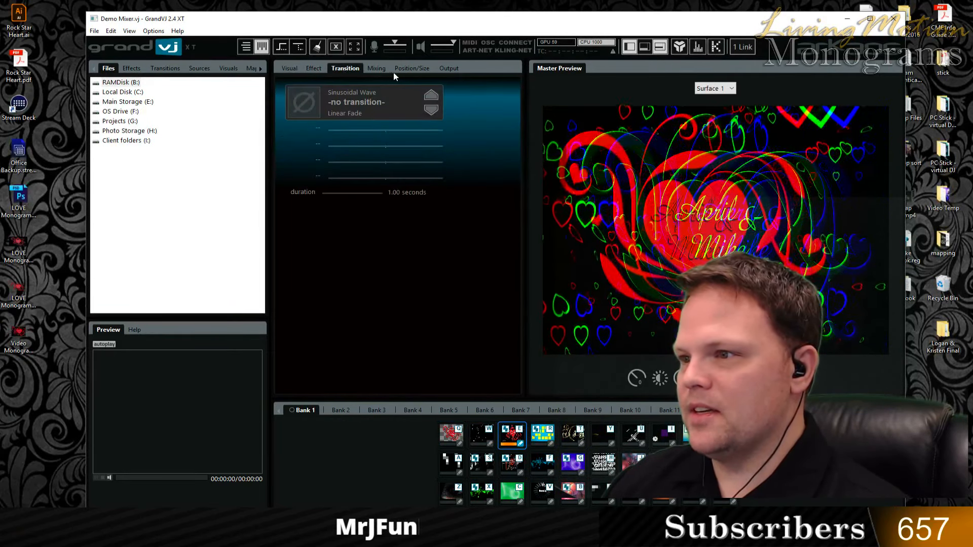
click(411, 68)
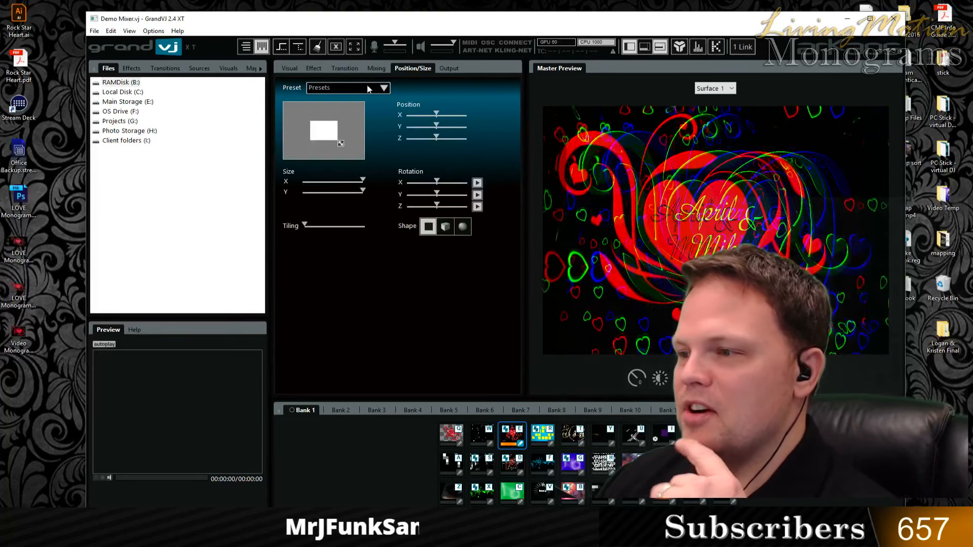
click(310, 69)
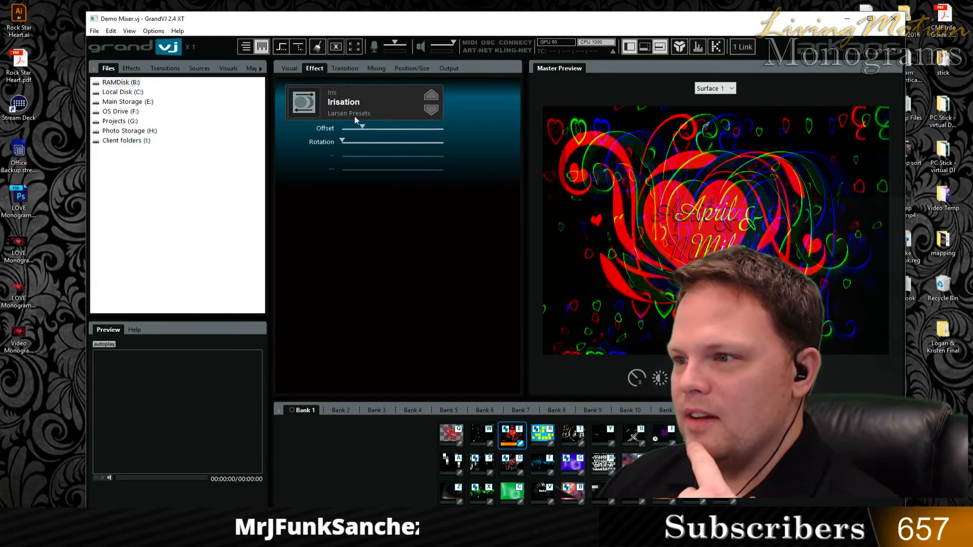
click(428, 100)
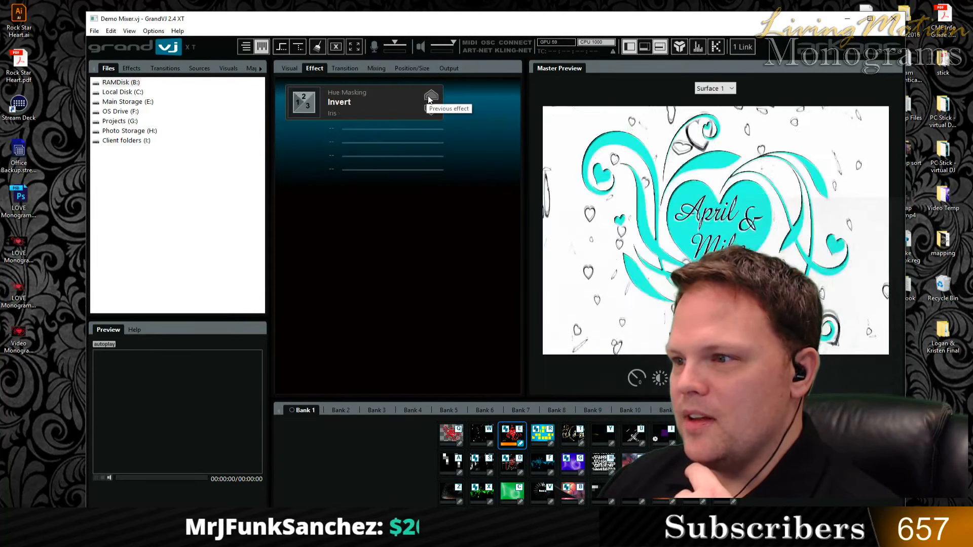
click(427, 99)
click(428, 99)
click(428, 100)
click(428, 99)
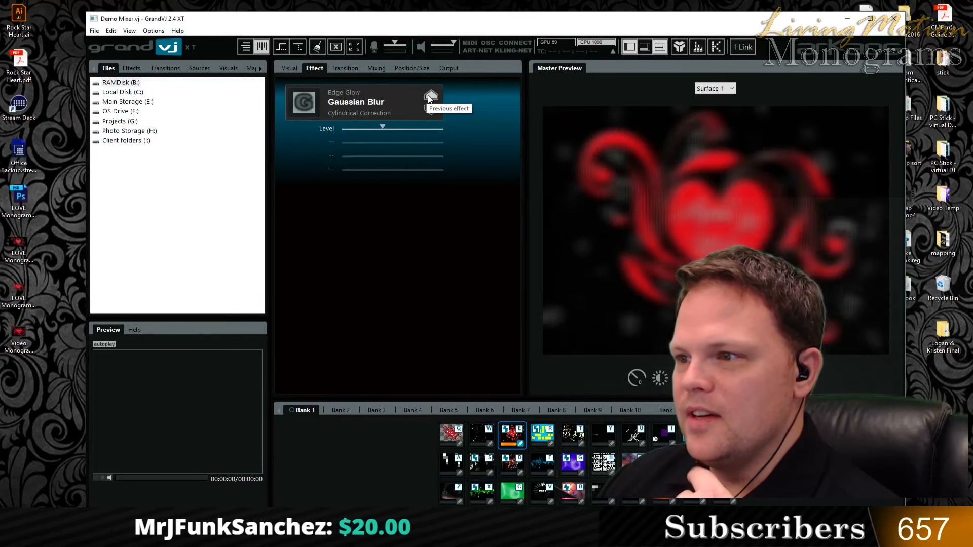
click(428, 99)
click(428, 99)
click(428, 100)
click(428, 100)
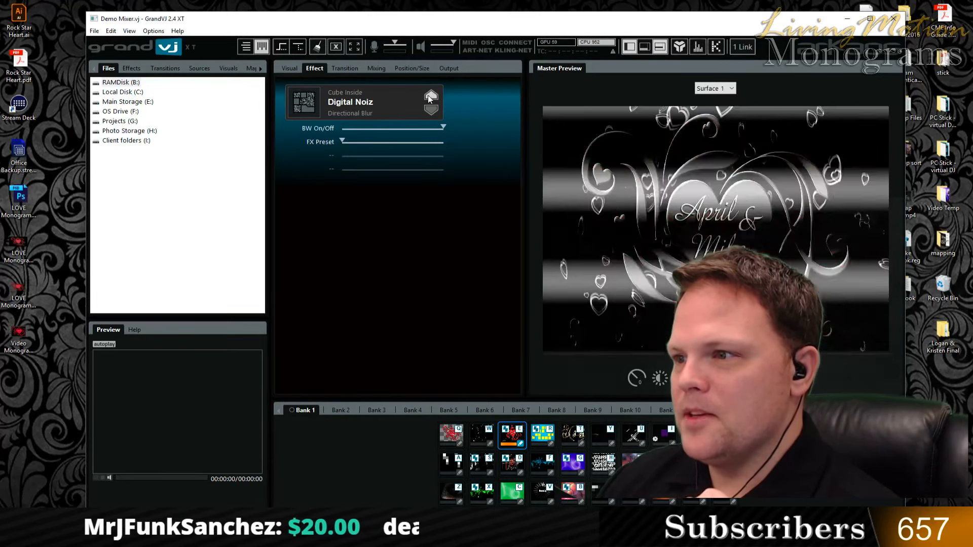
click(428, 100)
click(428, 99)
click(428, 99)
click(428, 100)
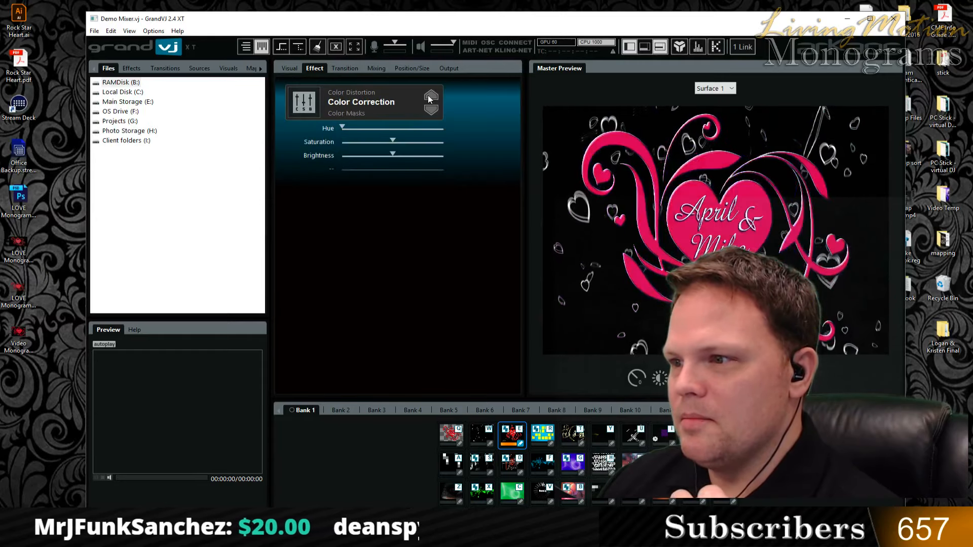
click(428, 99)
click(429, 100)
click(431, 96)
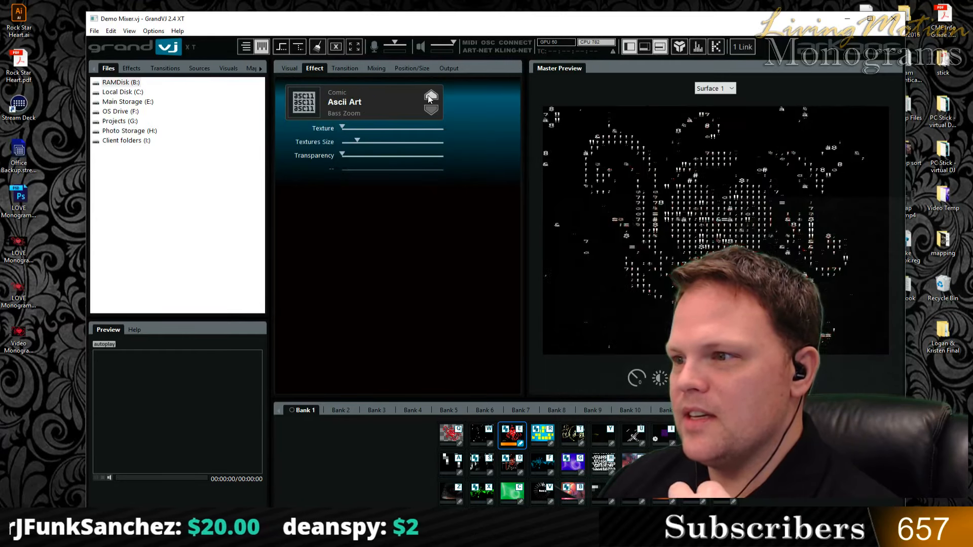
click(430, 97)
click(430, 97)
click(431, 96)
click(431, 96)
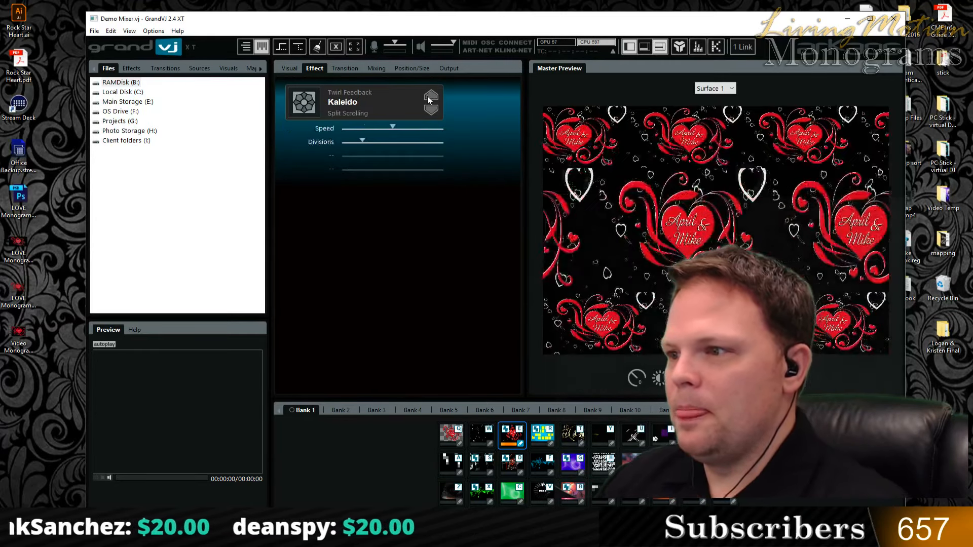
click(430, 96)
click(430, 96)
click(430, 96)
click(430, 96)
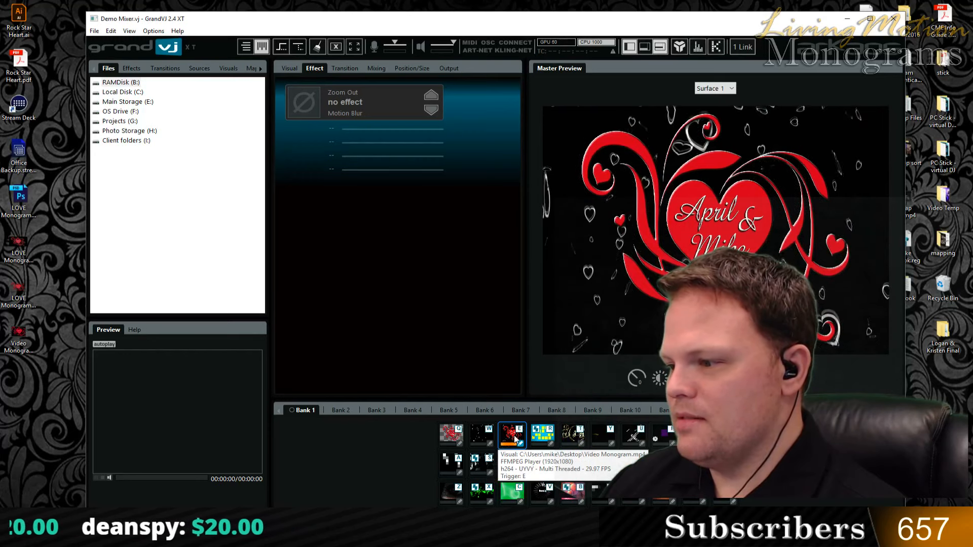
right_click(17, 333)
click(53, 317)
click(194, 265)
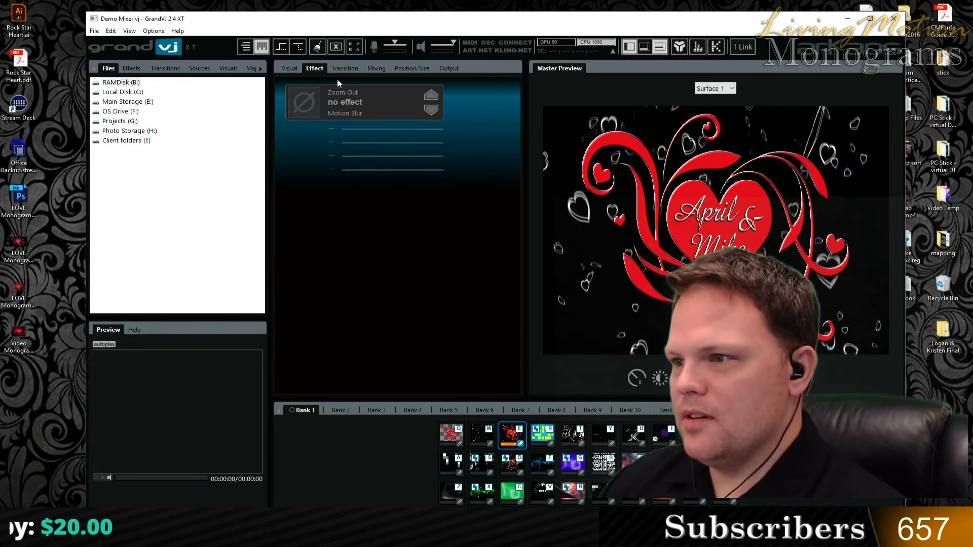
- Set the Video Monogram clip's play mode to loop backward and stop the clip
click(344, 69)
click(290, 69)
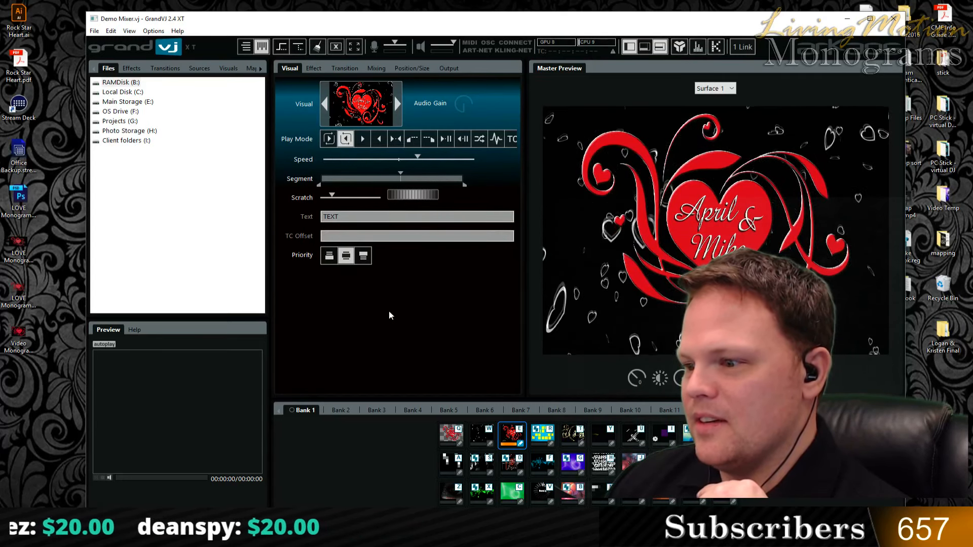
click(508, 443)
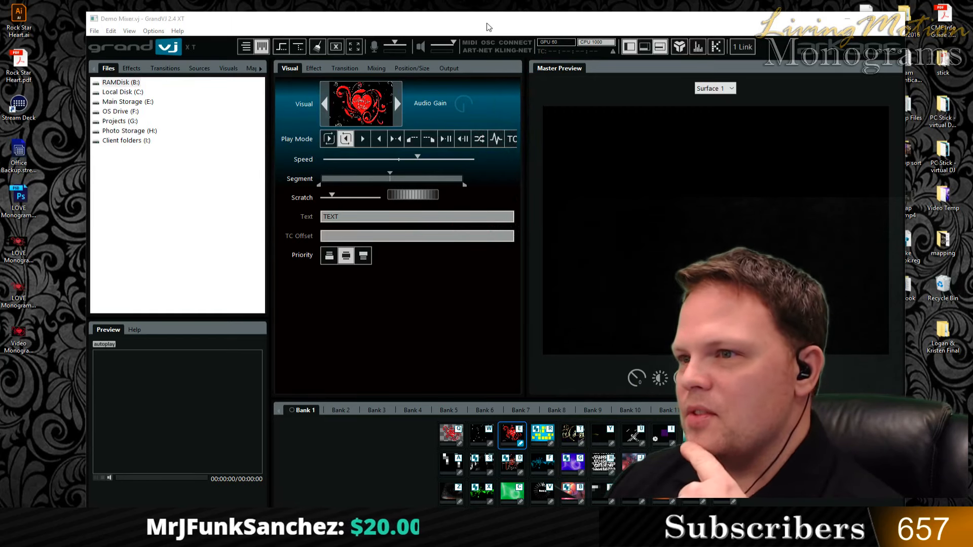
- Move the GrandVJ window clear of the desktop icons and briefly try it maximized
drag(471, 24, 543, 12)
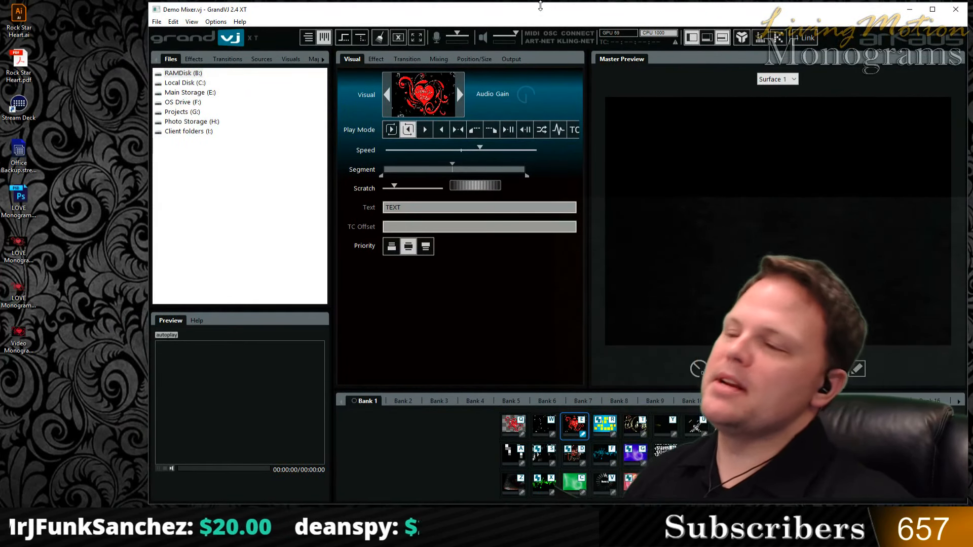
double_click(575, 10)
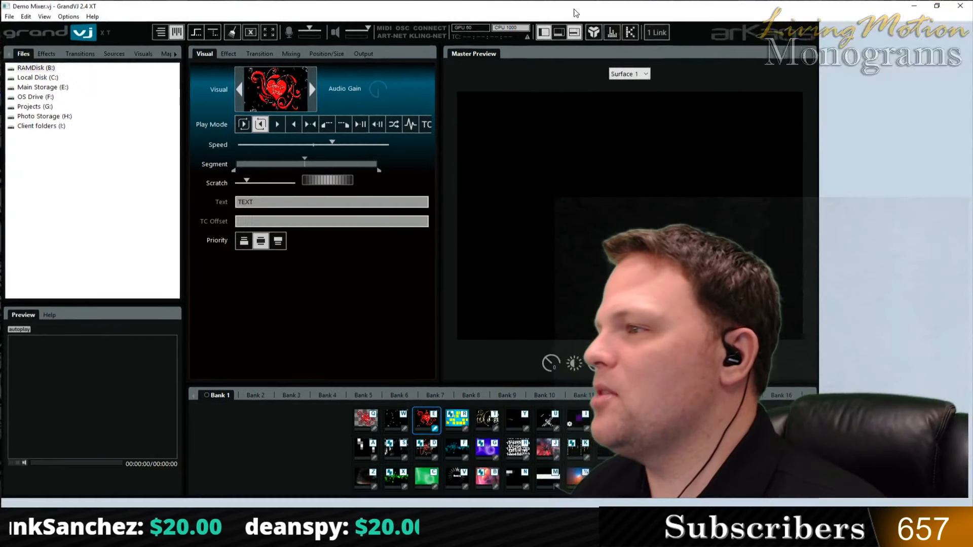
double_click(568, 9)
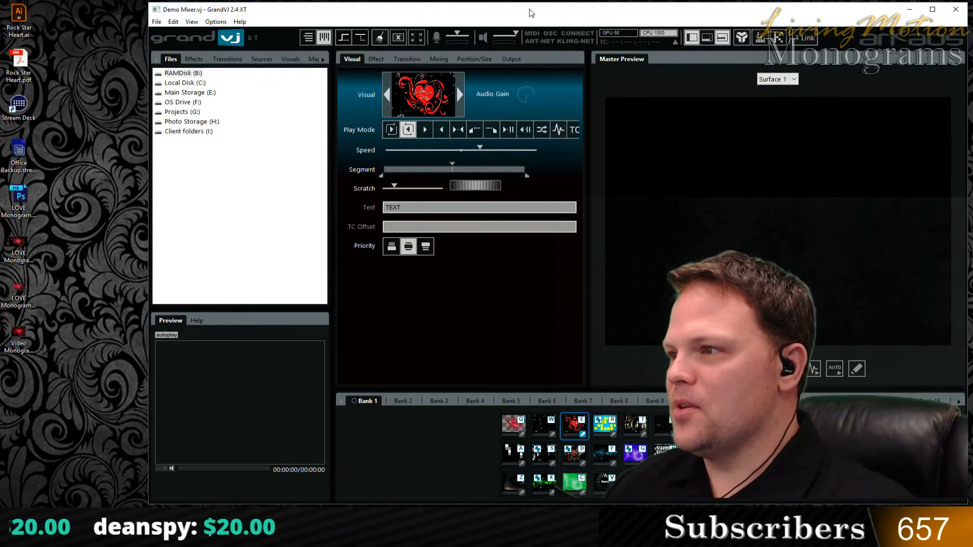
- Give the Video Monogram clip front-layer priority and play it together with the falling hearts clip in Bank 1
drag(555, 14, 557, 12)
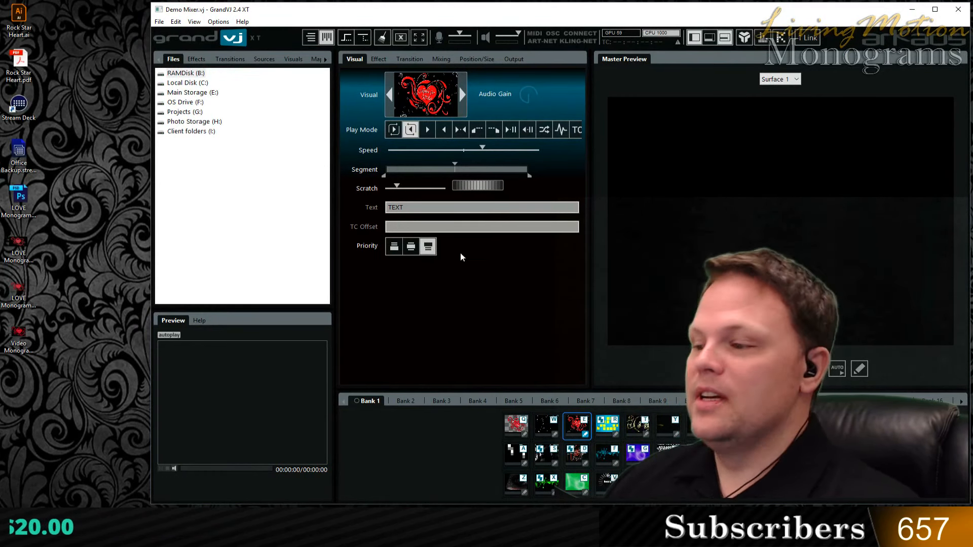
click(576, 427)
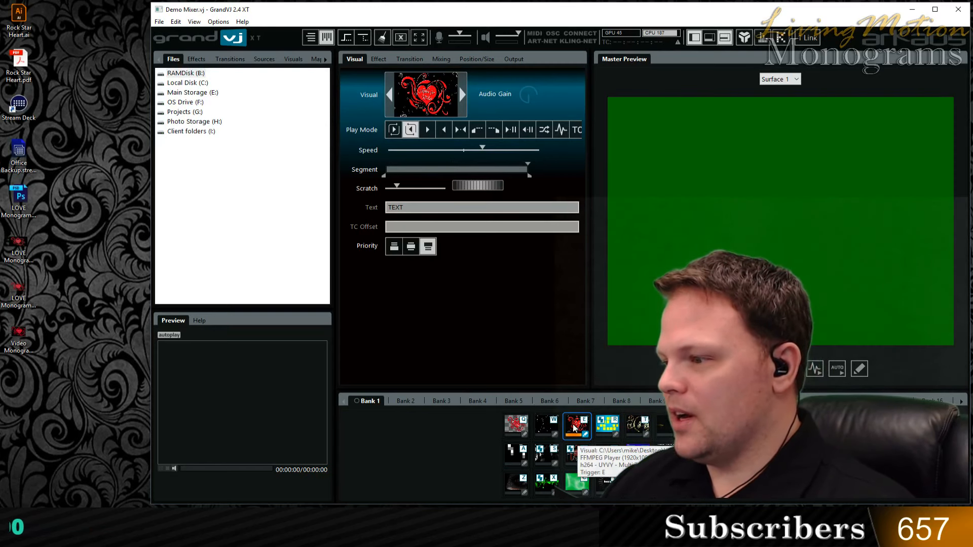
click(546, 427)
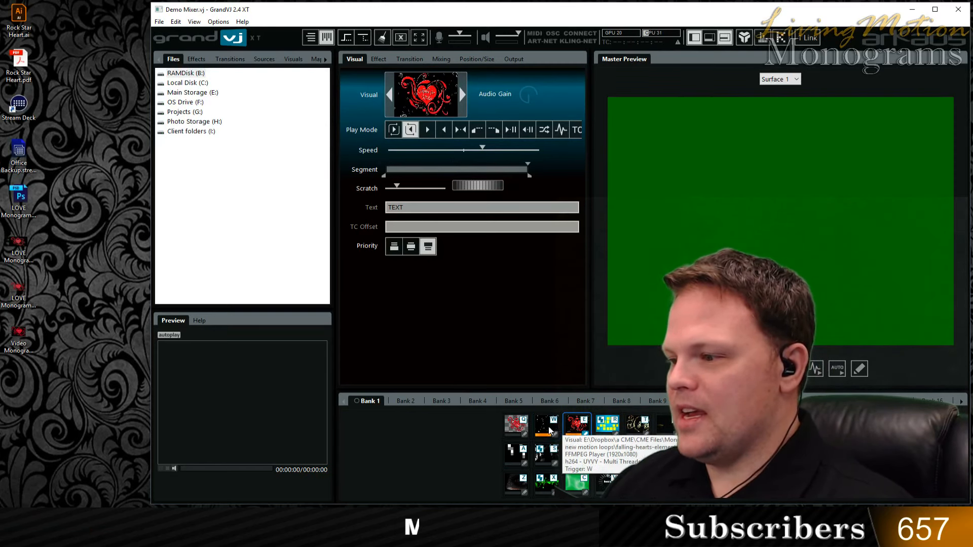
- Load LOVE Monogram.jpg from the desktop into Bank 1's W cell in place of the falling hearts clip
click(20, 244)
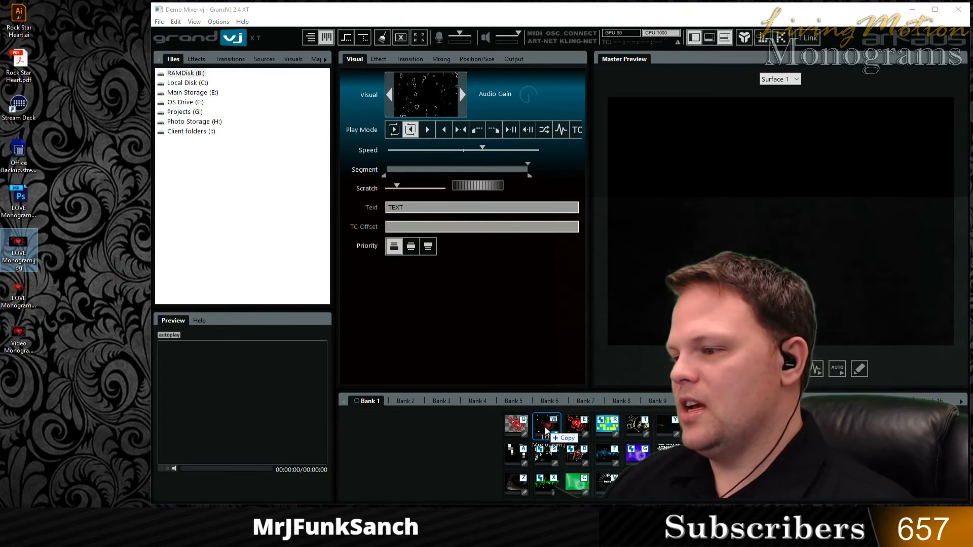
drag(545, 430, 546, 431)
- Play the transparent PNG monogram from the Q cell over the Cubewall clip from the R cell, and stop the PNG
click(516, 430)
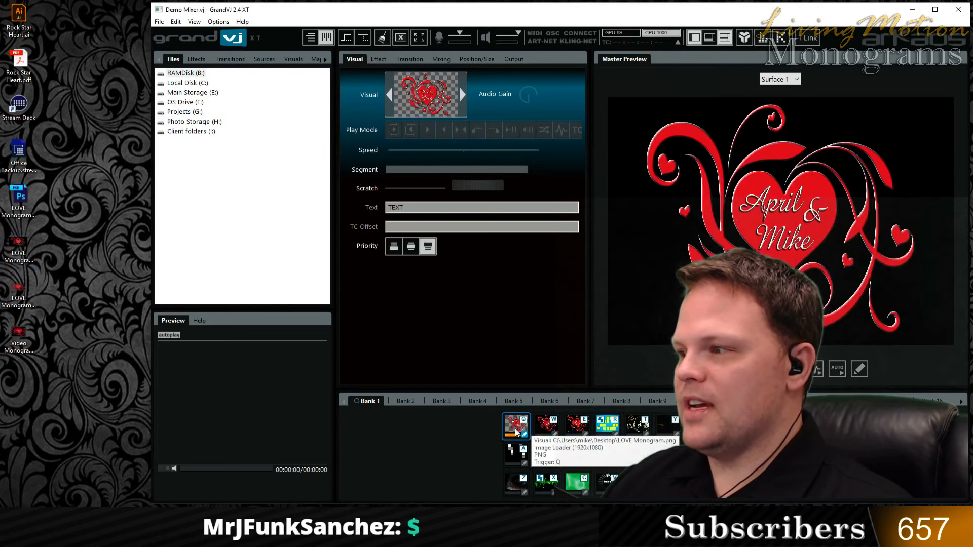
click(609, 428)
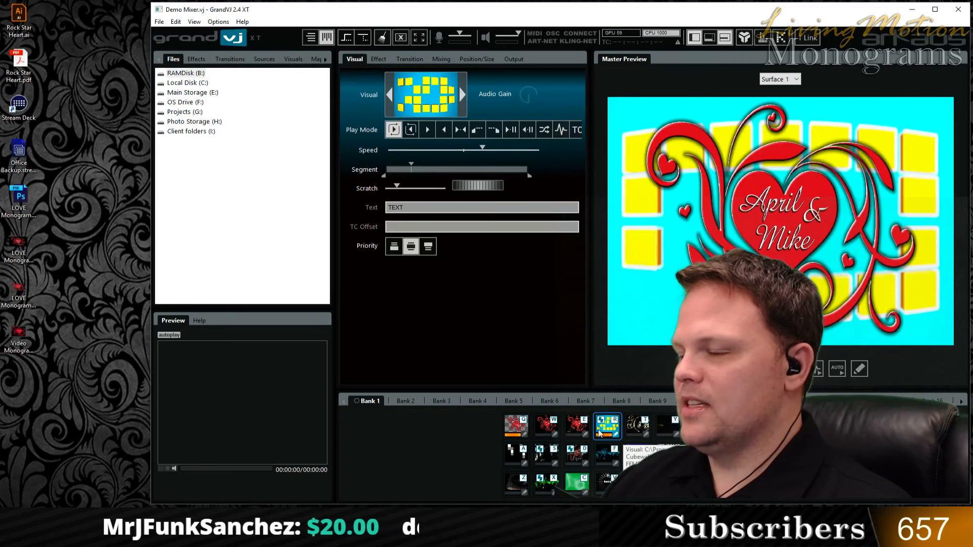
click(510, 430)
- Play the JPG monogram from the W cell with the Cubewall clip and give the monogram front-layer priority
click(546, 428)
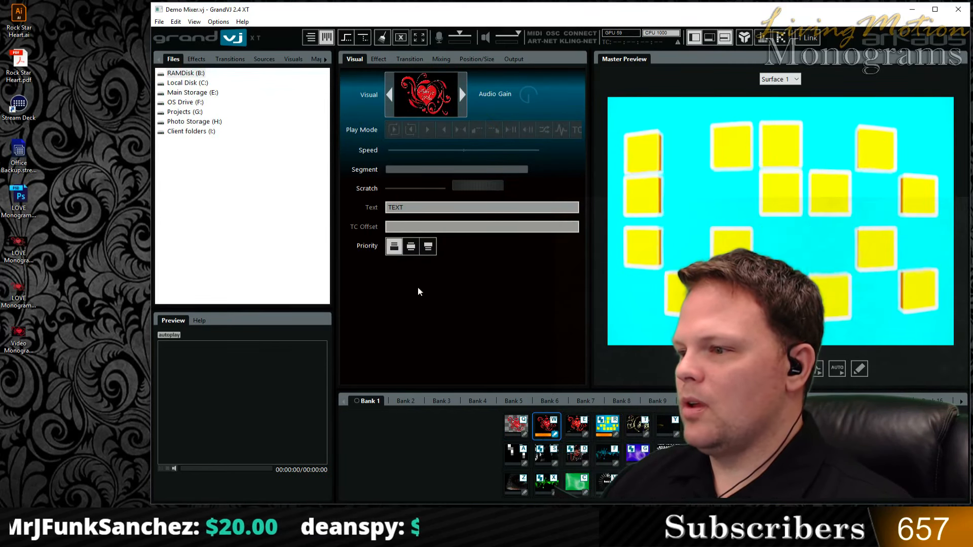
click(607, 428)
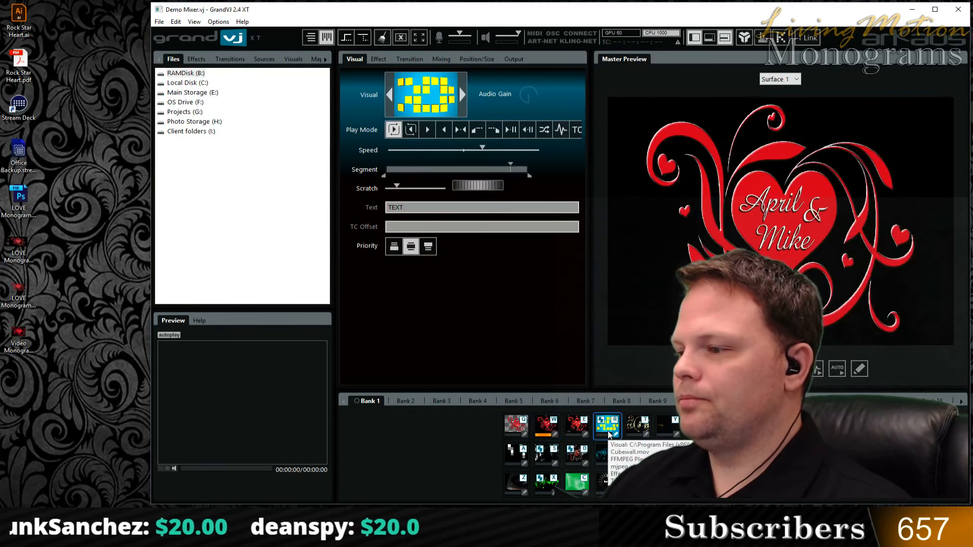
click(547, 428)
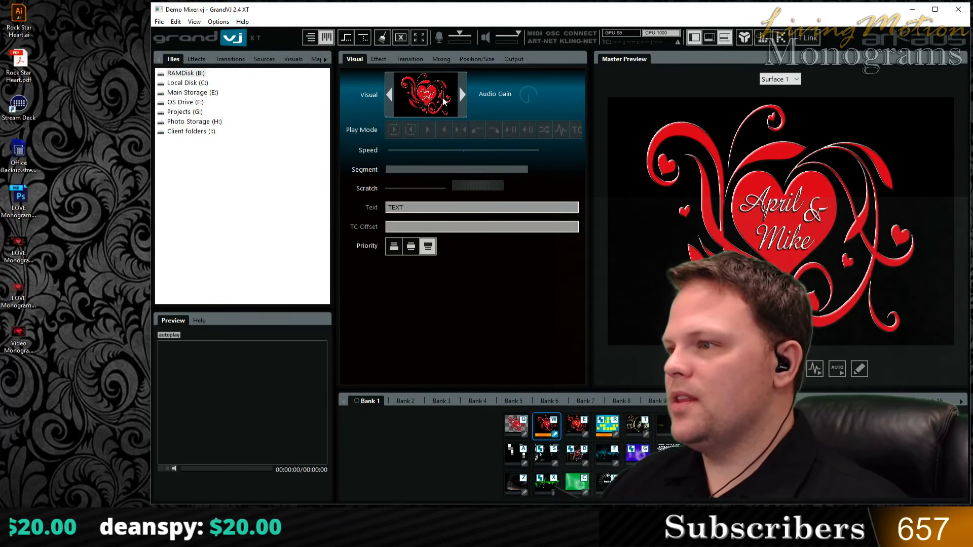
- Apply the Reject Black mixing preset to the JPG monogram
click(409, 58)
click(441, 58)
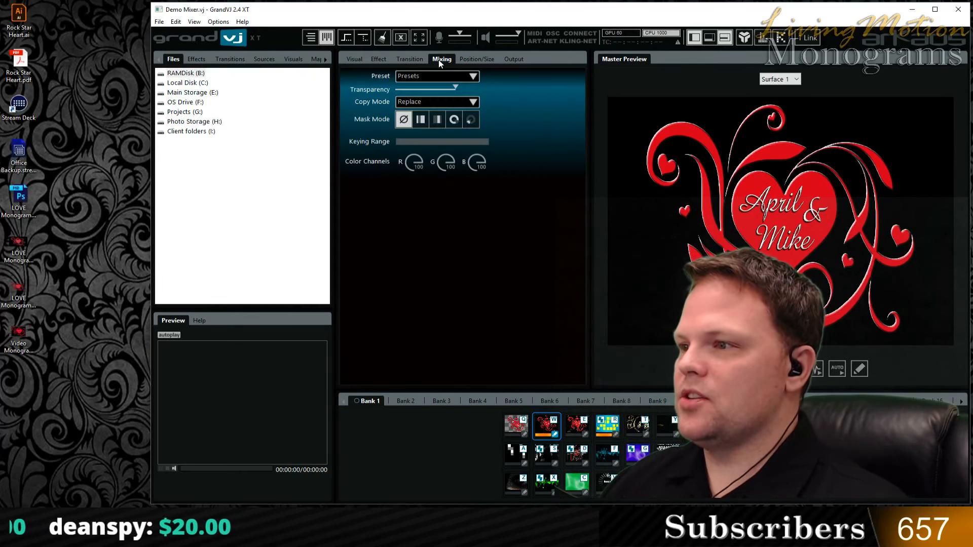
click(433, 76)
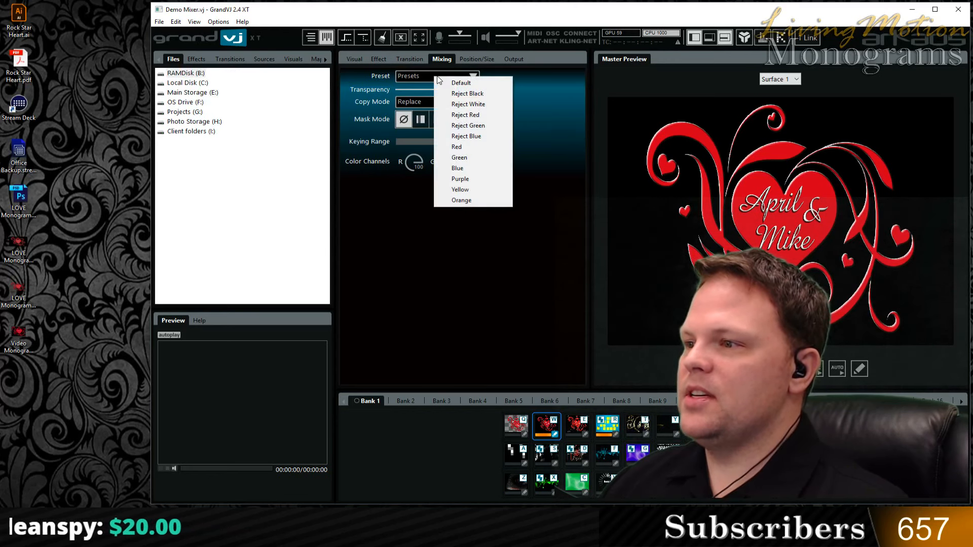
click(485, 95)
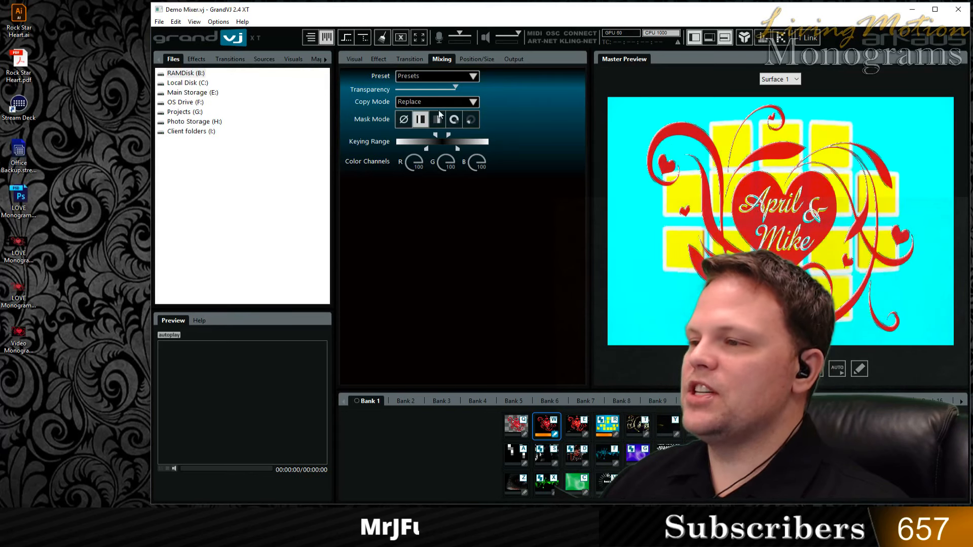
- Try wider and narrower keying ranges on the JPG monogram's black mask
click(448, 77)
click(461, 155)
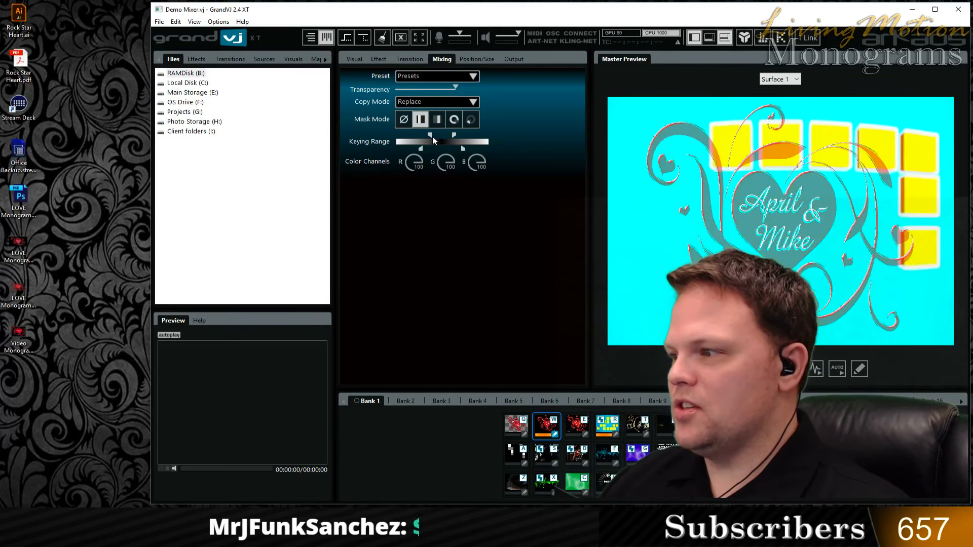
drag(432, 136, 443, 134)
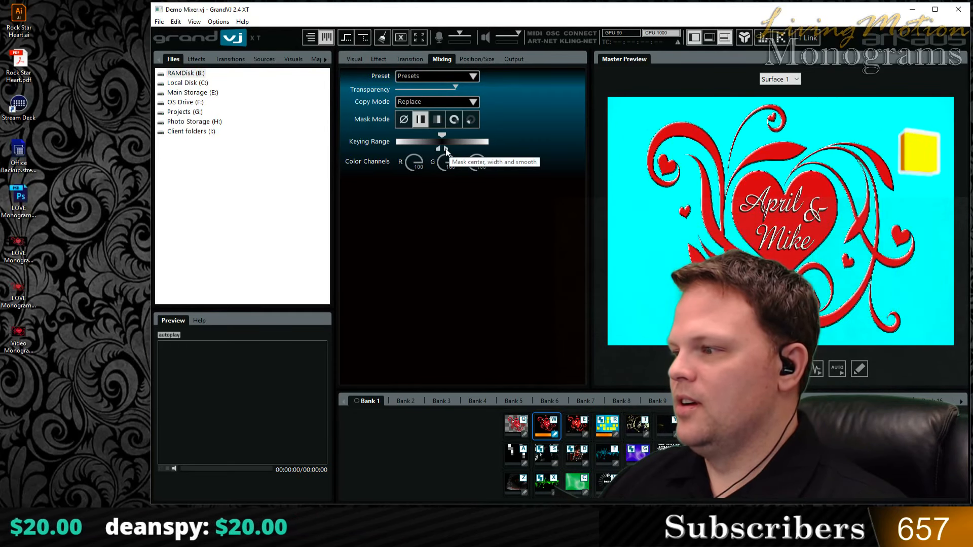
drag(444, 147, 447, 147)
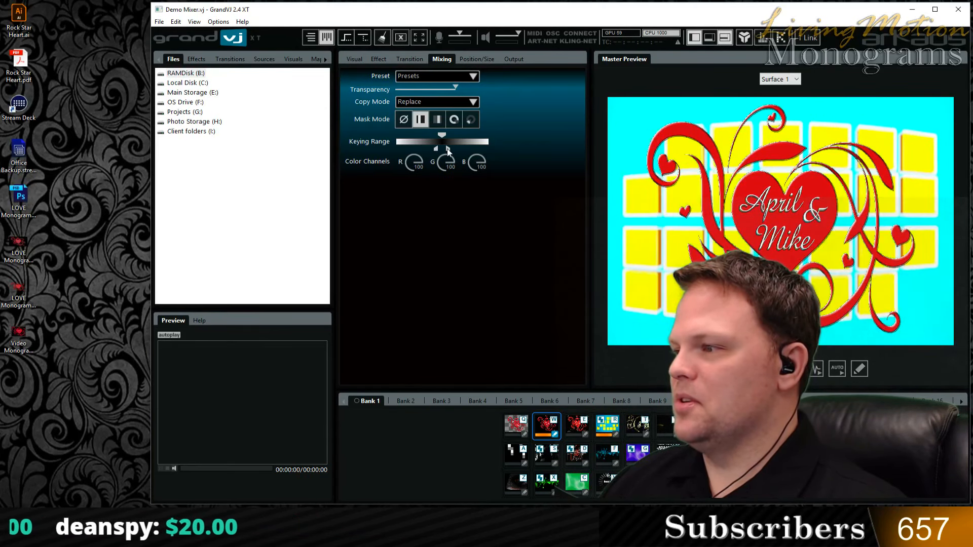
- Reset the JPG monogram's mixing to the Default preset and apply the Reject White preset
click(431, 77)
click(464, 85)
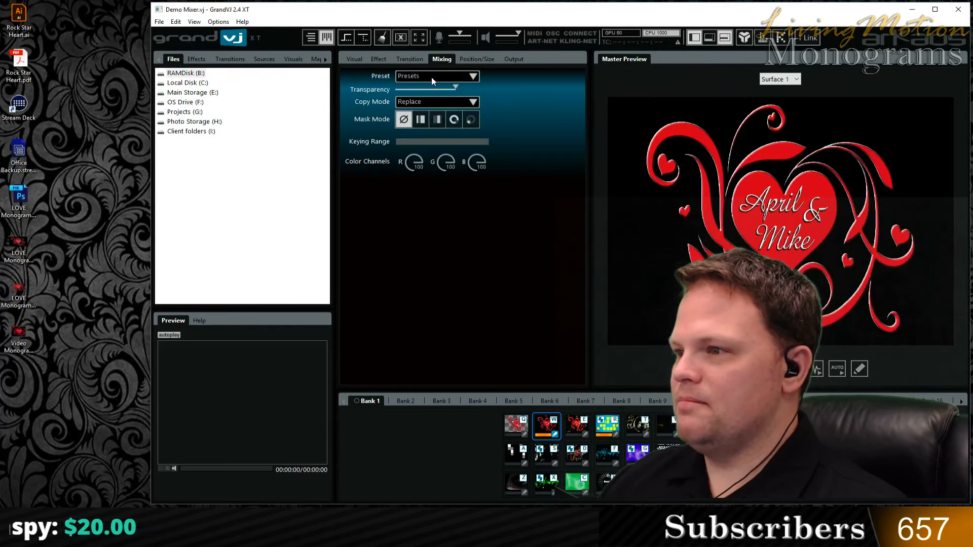
click(431, 77)
click(472, 96)
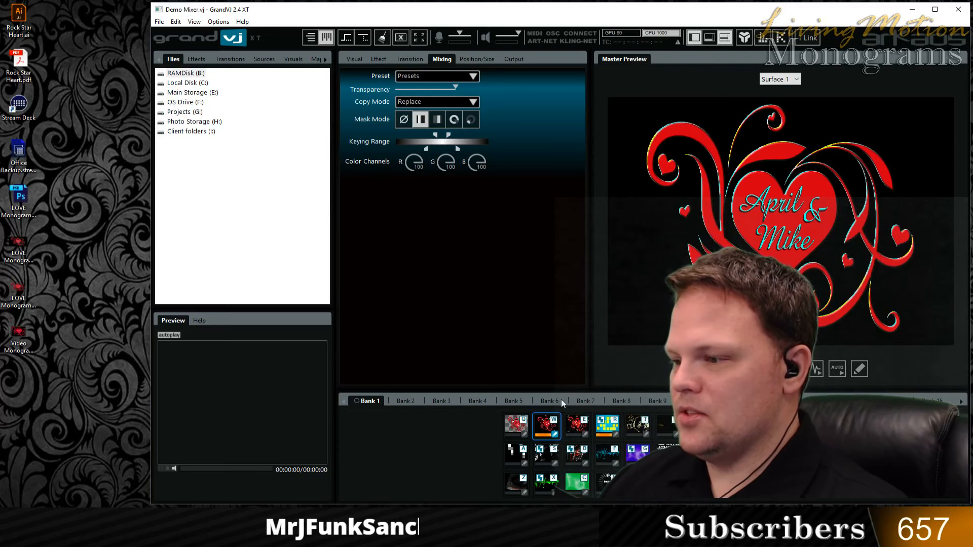
- Play the T cell's clip behind the JPG monogram, look at its mixing presets, and reselect the monogram's W cell
click(637, 424)
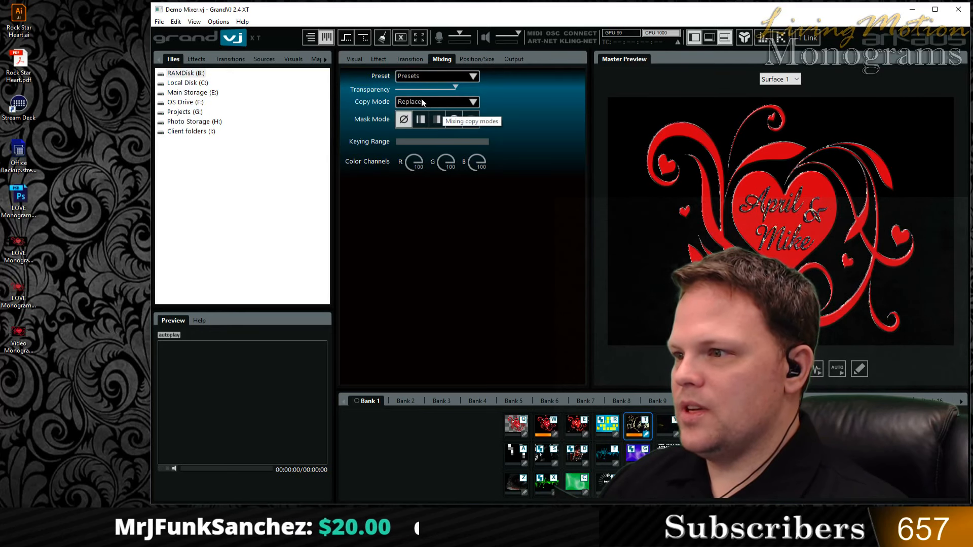
click(422, 78)
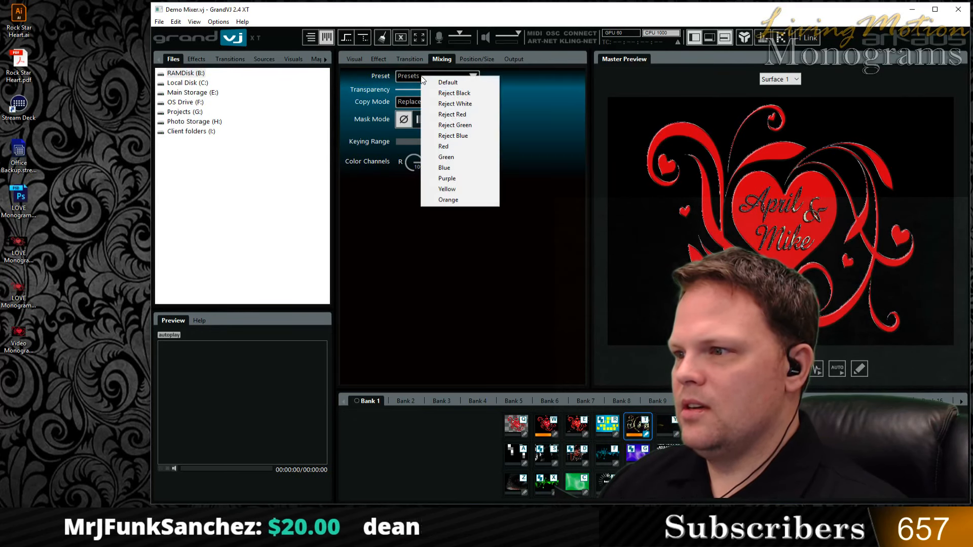
click(542, 428)
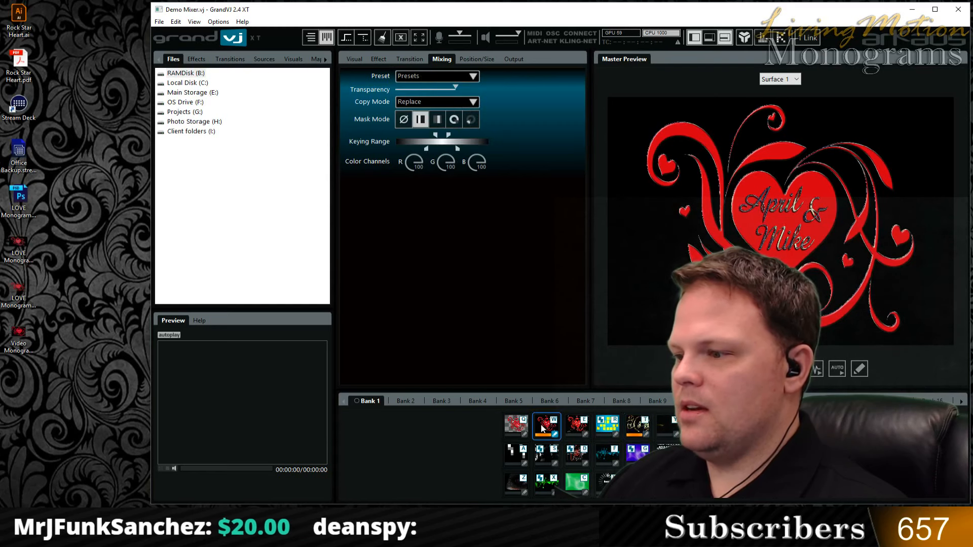